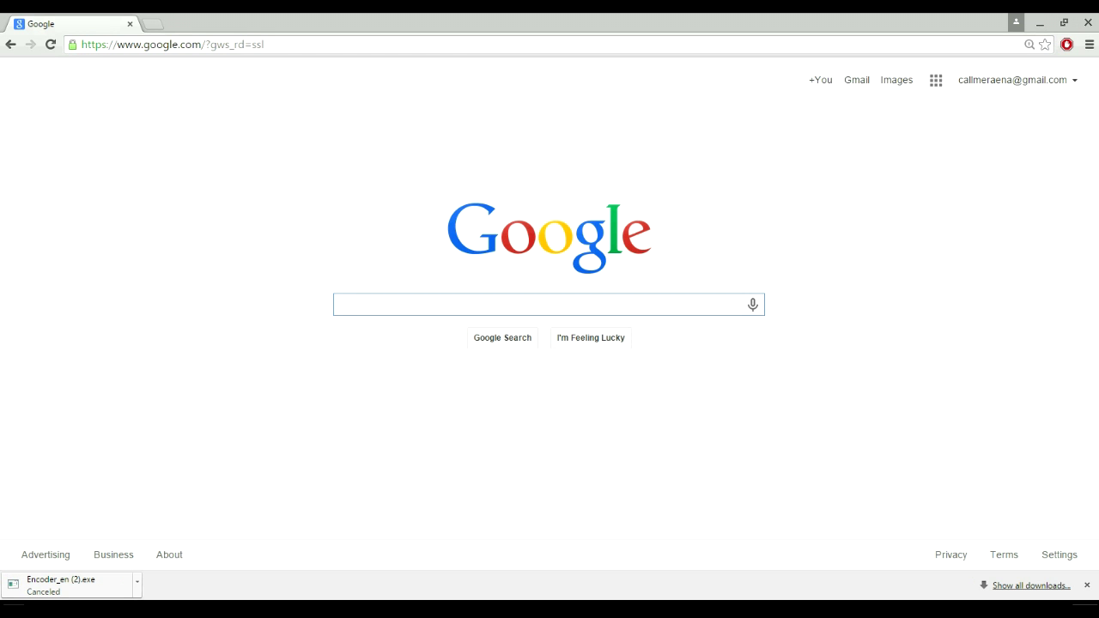
# Step: Search Google for "microsoft expression encoder" and open the official Microsoft download page for Expression Encoder 4
pyautogui.write('mkc\\')
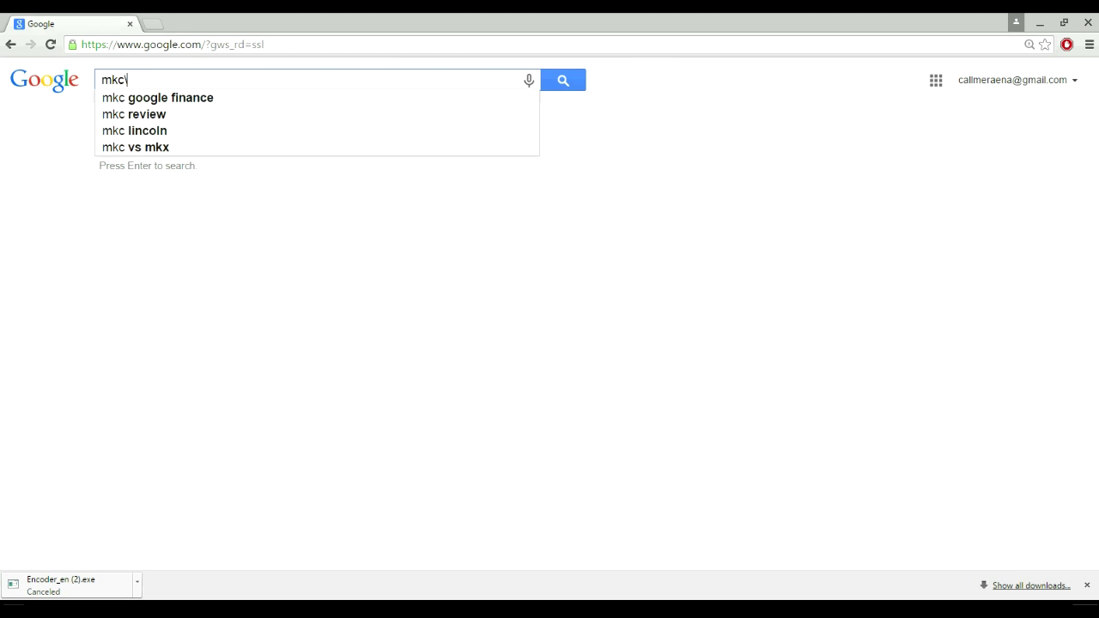
pyautogui.press('BackSpace')
pyautogui.press('BackSpace')
pyautogui.press('BackSpace')
pyautogui.write('ic')
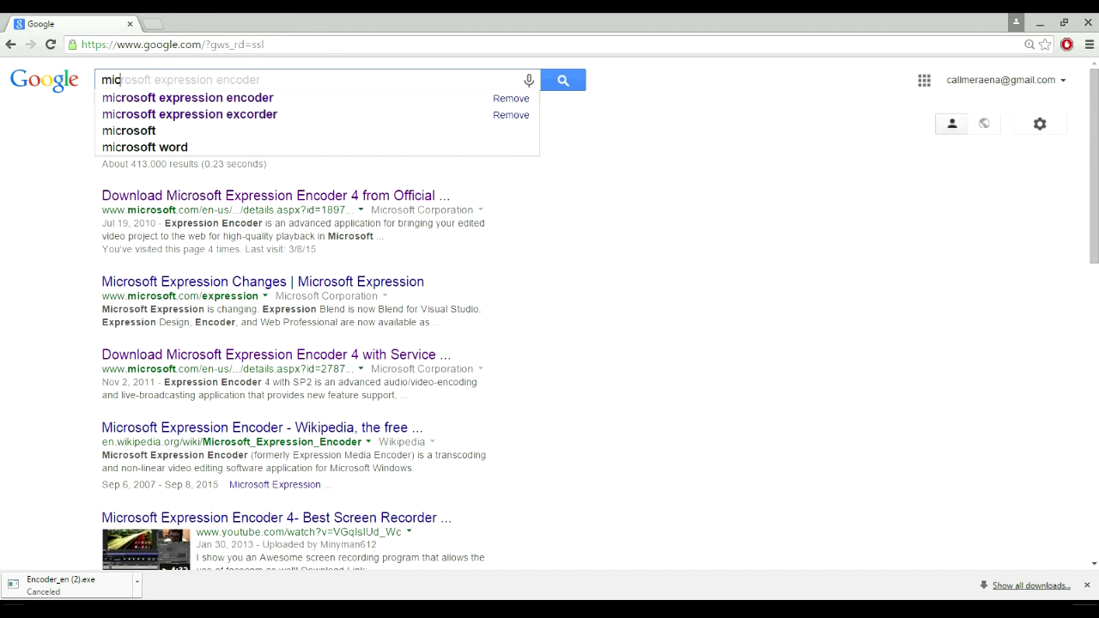
pyautogui.press('Tab')
pyautogui.press('Return')
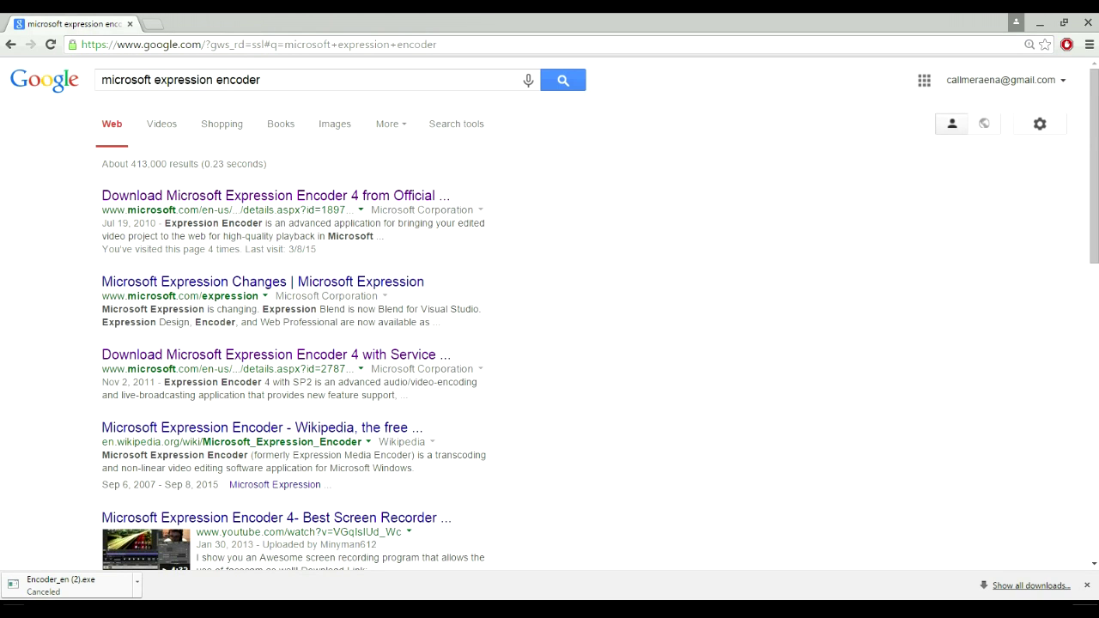
pyautogui.click(276, 196)
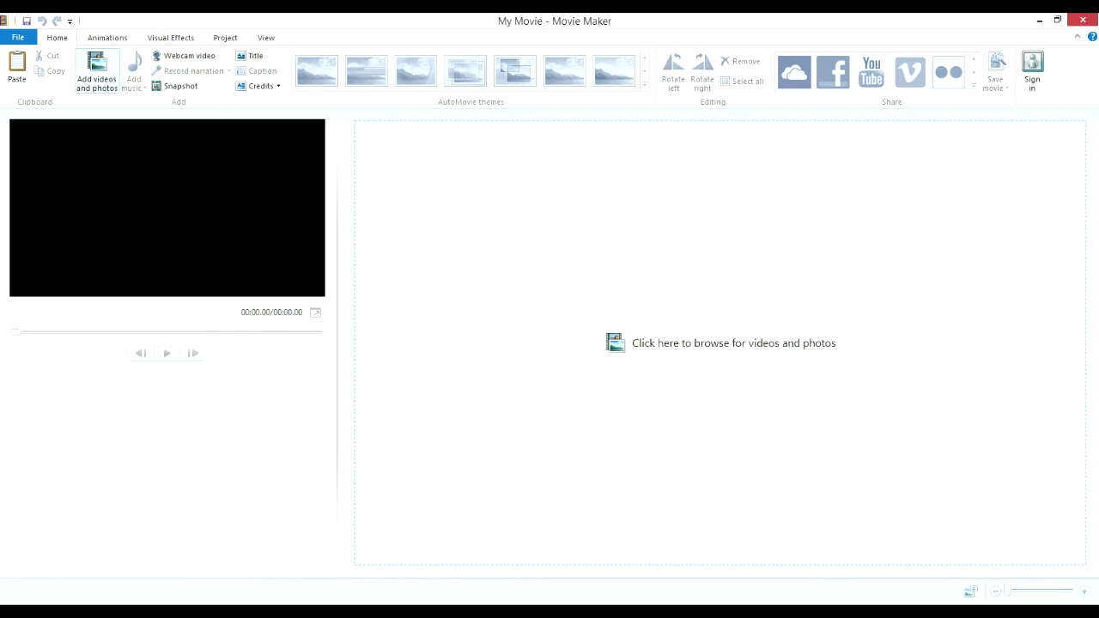
pyautogui.click(96, 71)
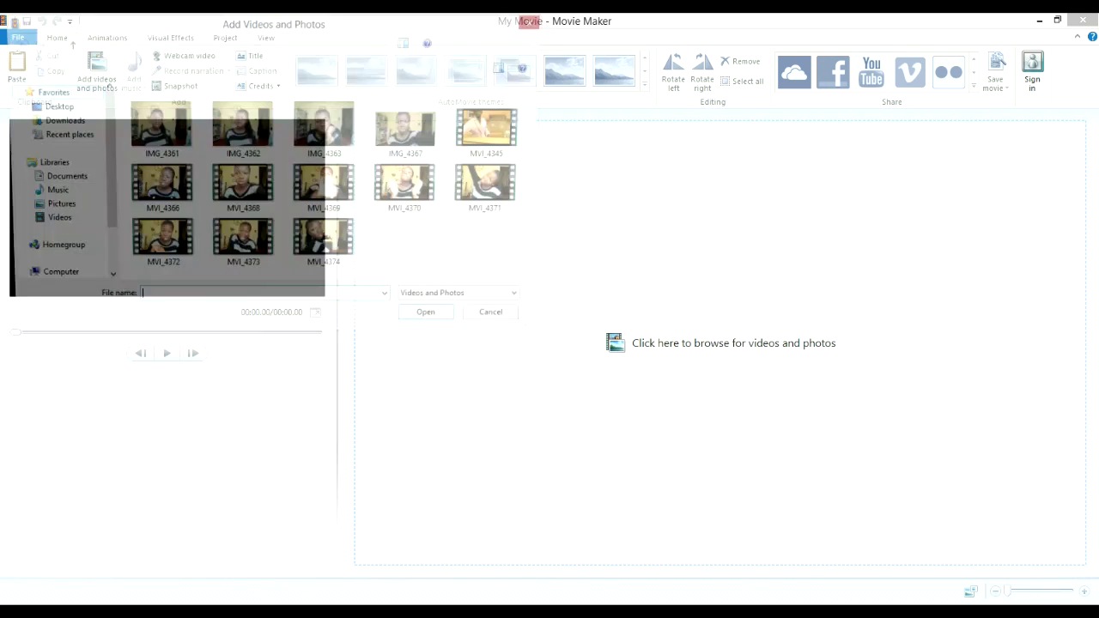
pyautogui.click(537, 21)
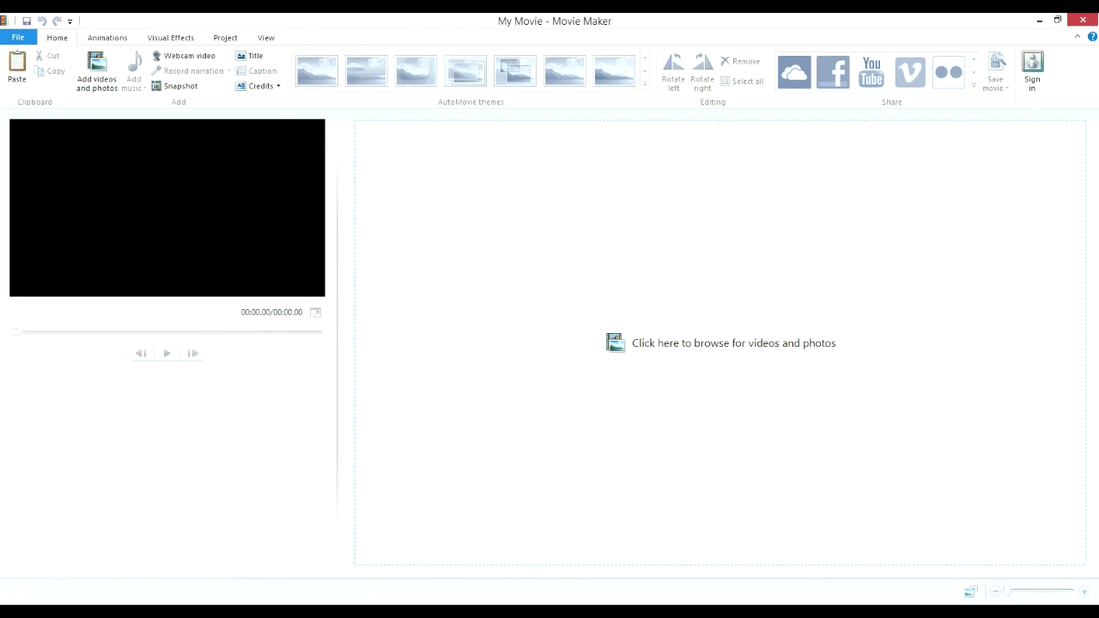
pyautogui.click(18, 37)
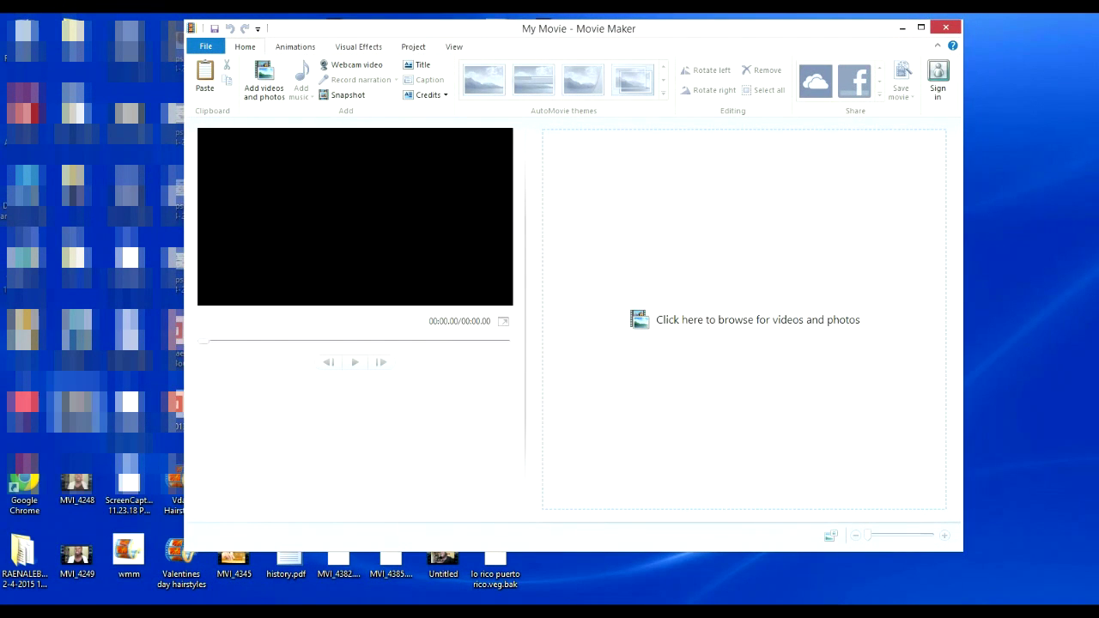
# Step: Add the two selected video files from the desktop to the Movie Maker project and maximize its window
pyautogui.moveTo(55, 449); pyautogui.dragTo(589, 286)
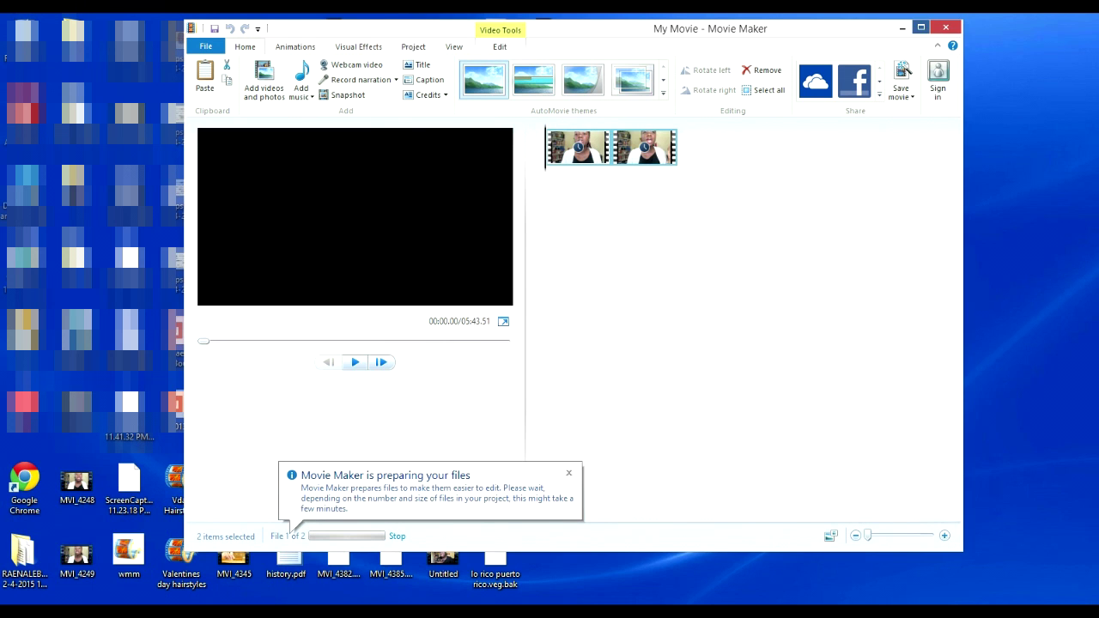
pyautogui.click(920, 28)
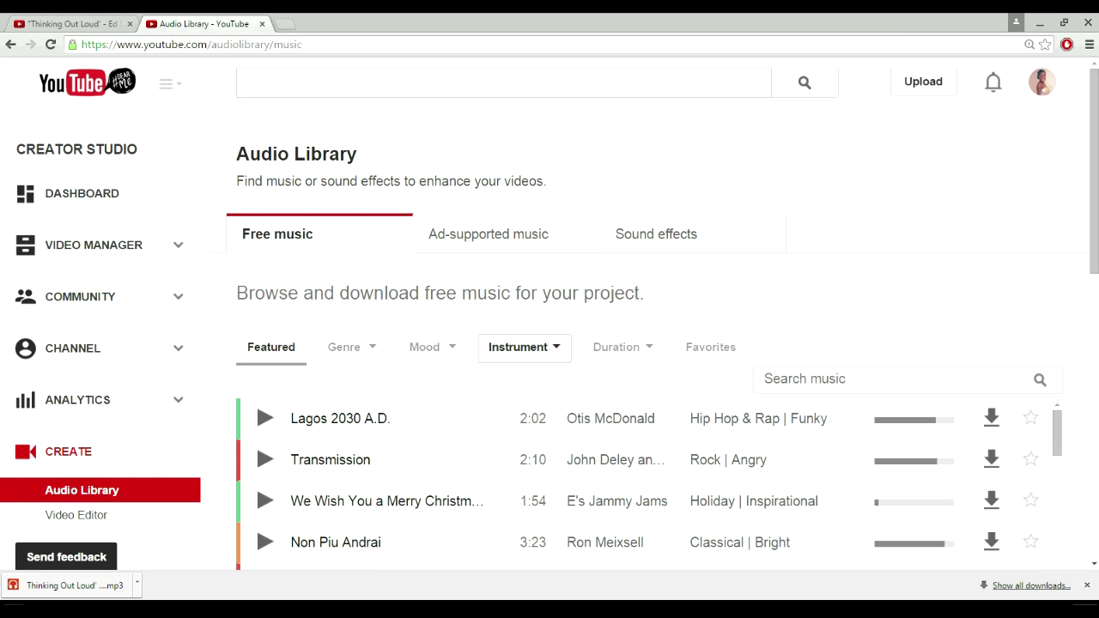
# Step: Browse the featured free music in the YouTube Audio Library and filter the tracks by the Bright mood
pyautogui.moveTo(1093, 172); pyautogui.dragTo(1093, 207)
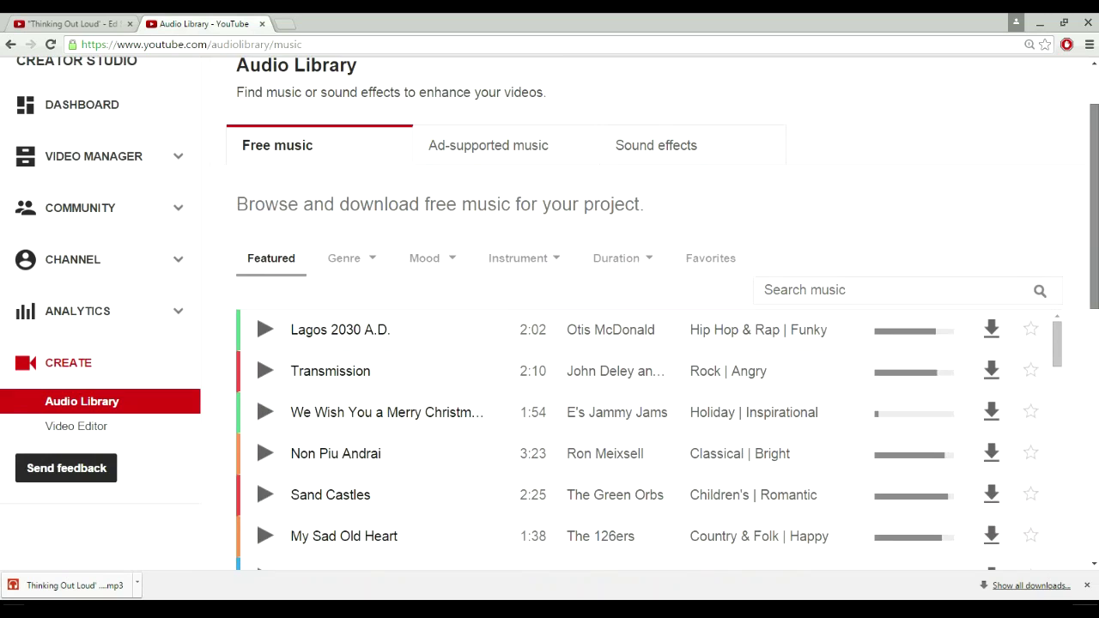
pyautogui.scroll(-2, 549, 313)
pyautogui.scroll(-3, 549, 313)
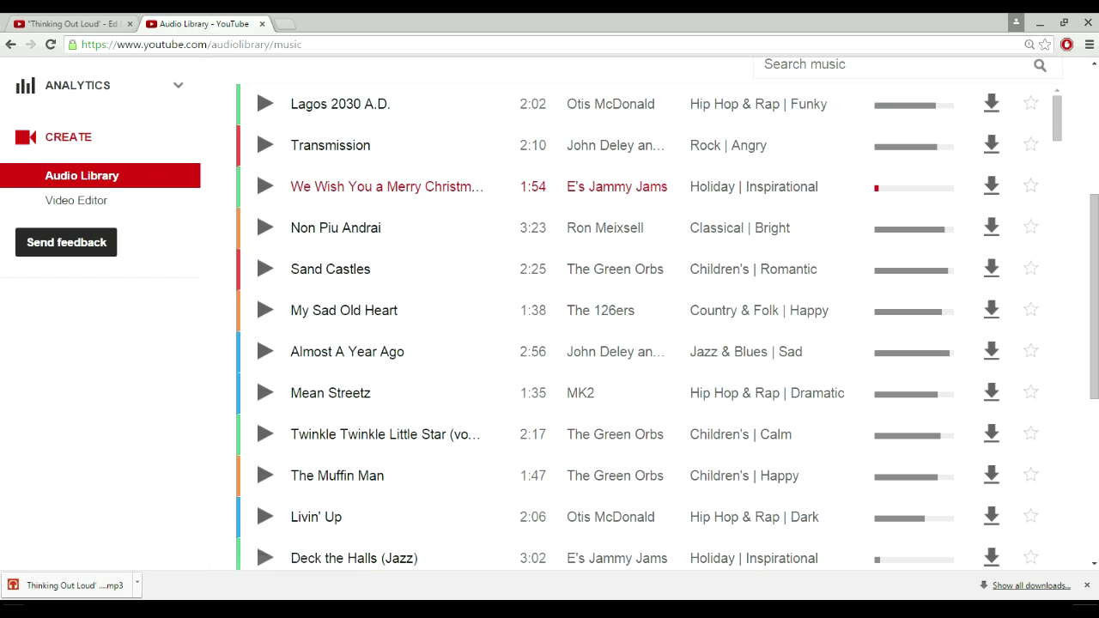
pyautogui.scroll(4, 549, 313)
pyautogui.scroll(-4, 549, 313)
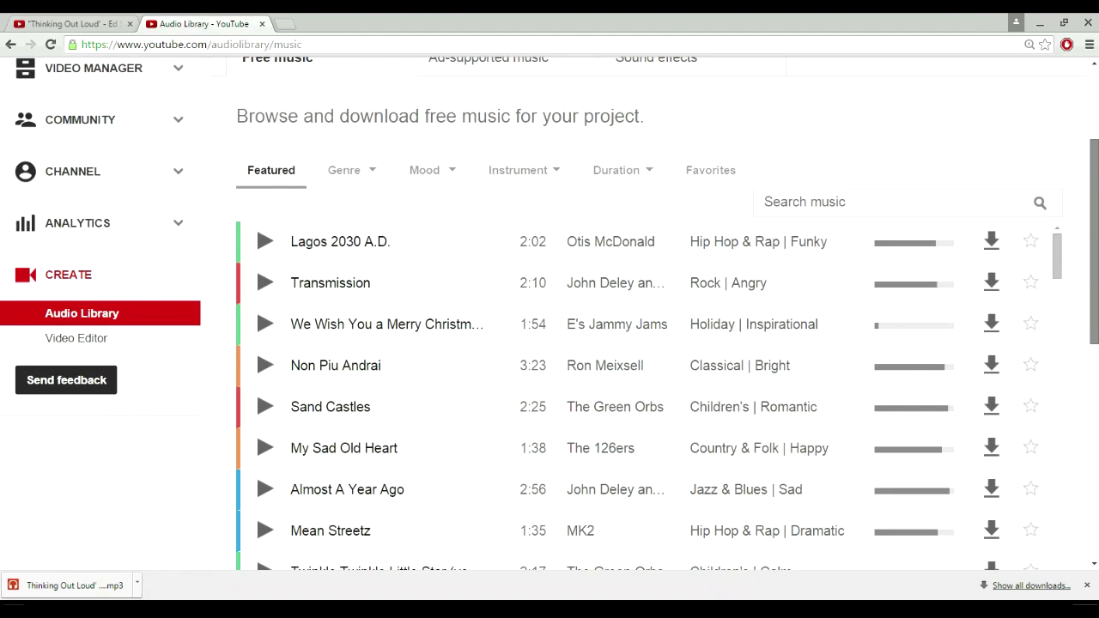
pyautogui.scroll(-2, 549, 313)
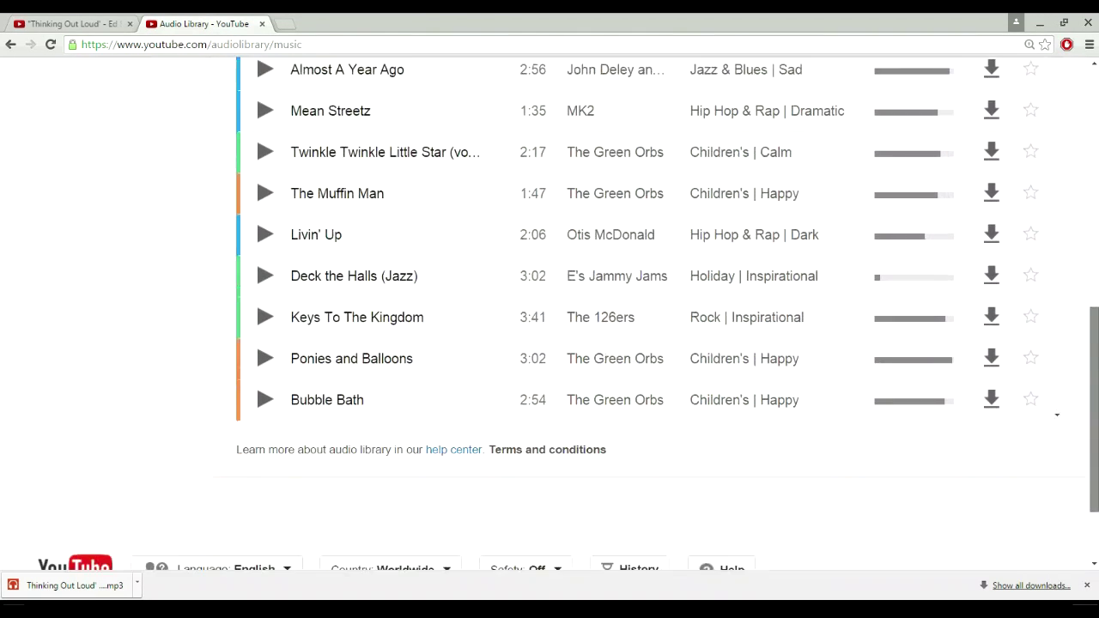
pyautogui.scroll(5, 549, 314)
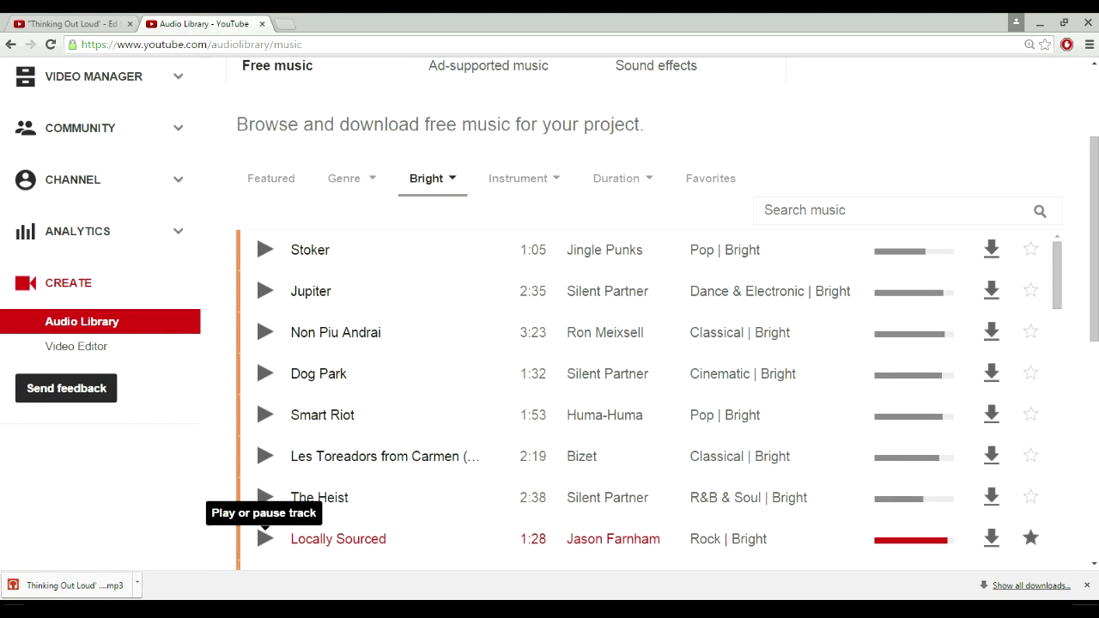
# Step: Preview the track Locally Sourced, adjust the system volume while it plays, and pause it
pyautogui.click(265, 538)
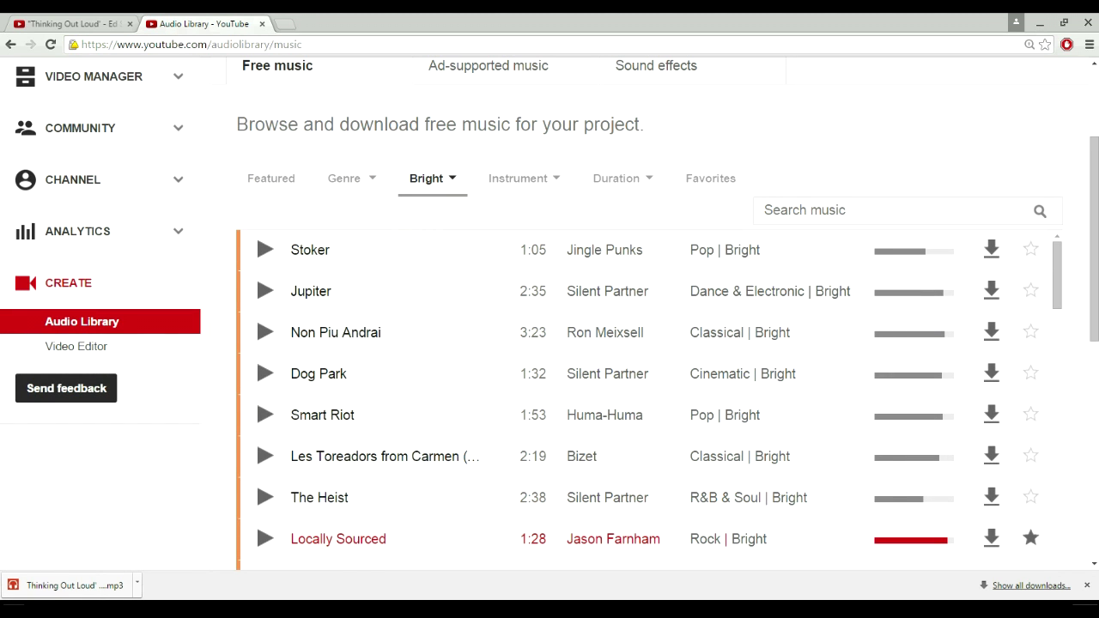
pyautogui.press('XF86AudioLowerVolume')
pyautogui.press('XF86AudioLowerVolume')
pyautogui.press('XF86AudioLowerVolume')
pyautogui.press('XF86AudioLowerVolume')
pyautogui.press('XF86AudioLowerVolume')
pyautogui.press('XF86AudioLowerVolume')
pyautogui.press('XF86AudioLowerVolume')
pyautogui.press('XF86AudioLowerVolume')
pyautogui.press('XF86AudioLowerVolume')
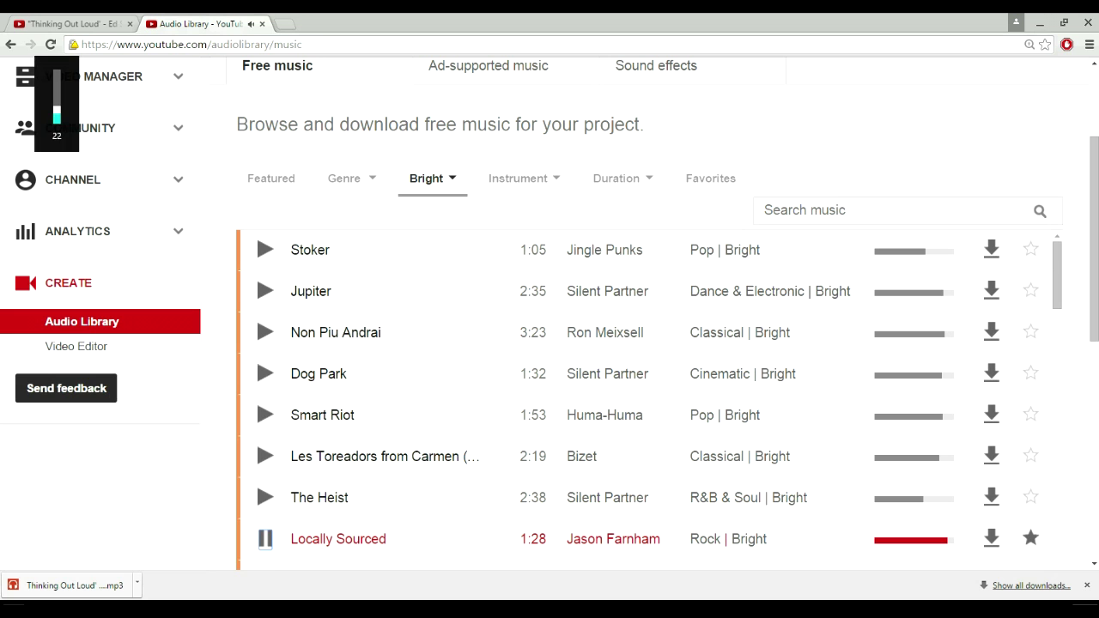
pyautogui.press('XF86AudioRaiseVolume')
pyautogui.press('XF86AudioRaiseVolume')
pyautogui.click(266, 538)
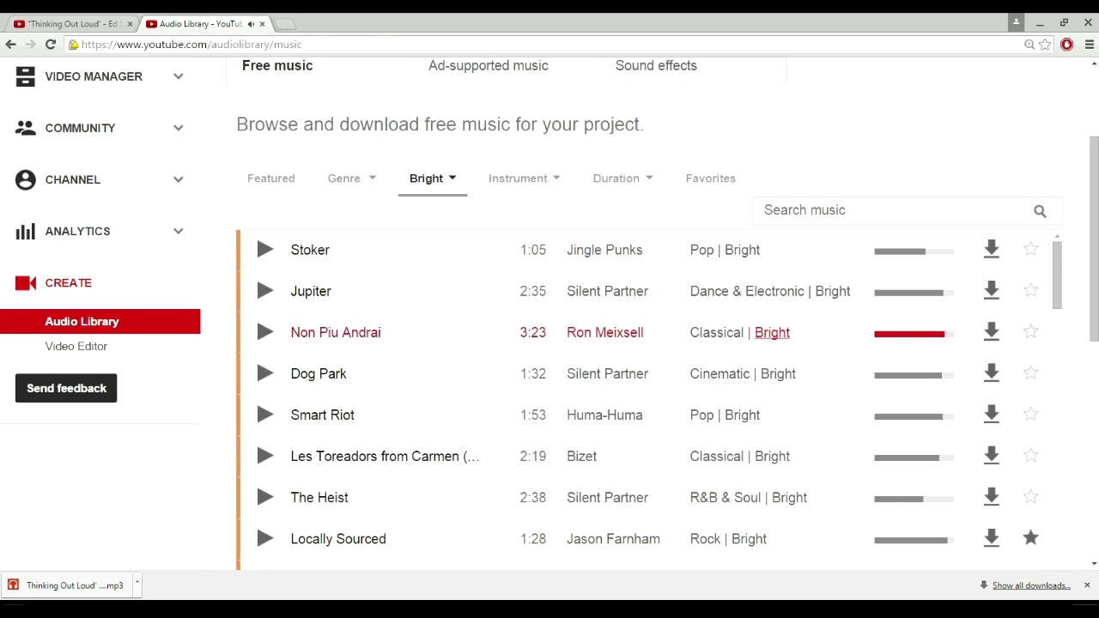
# Step: Browse the Bright mood tracks and preview Party House and On The Table
pyautogui.moveTo(1093, 250); pyautogui.dragTo(1093, 253)
pyautogui.scroll(-5, 653, 344)
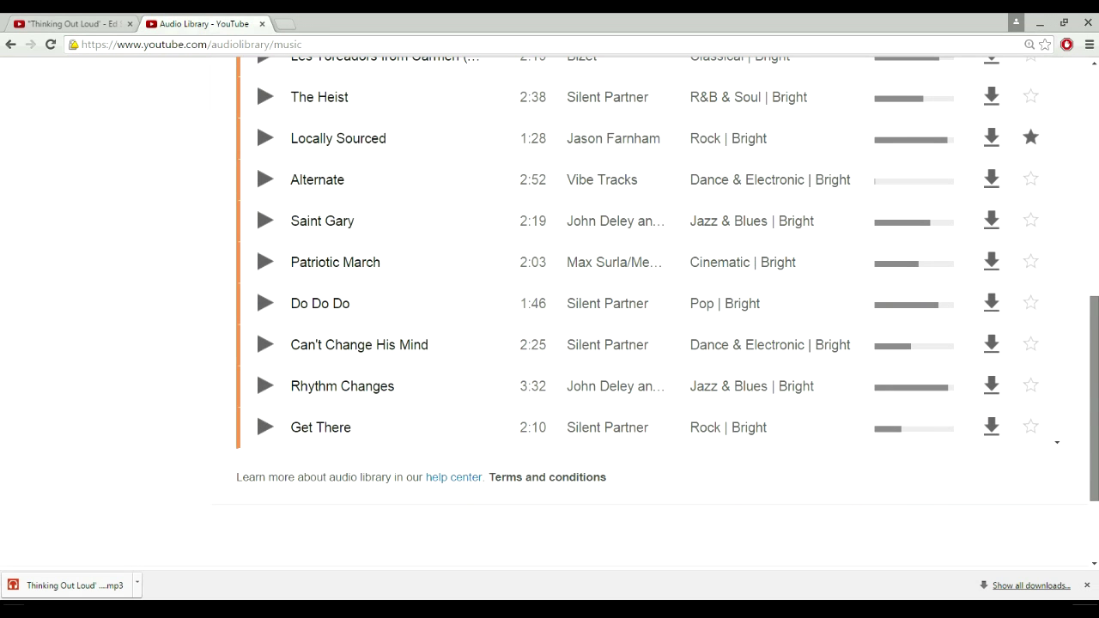
pyautogui.scroll(5, 549, 318)
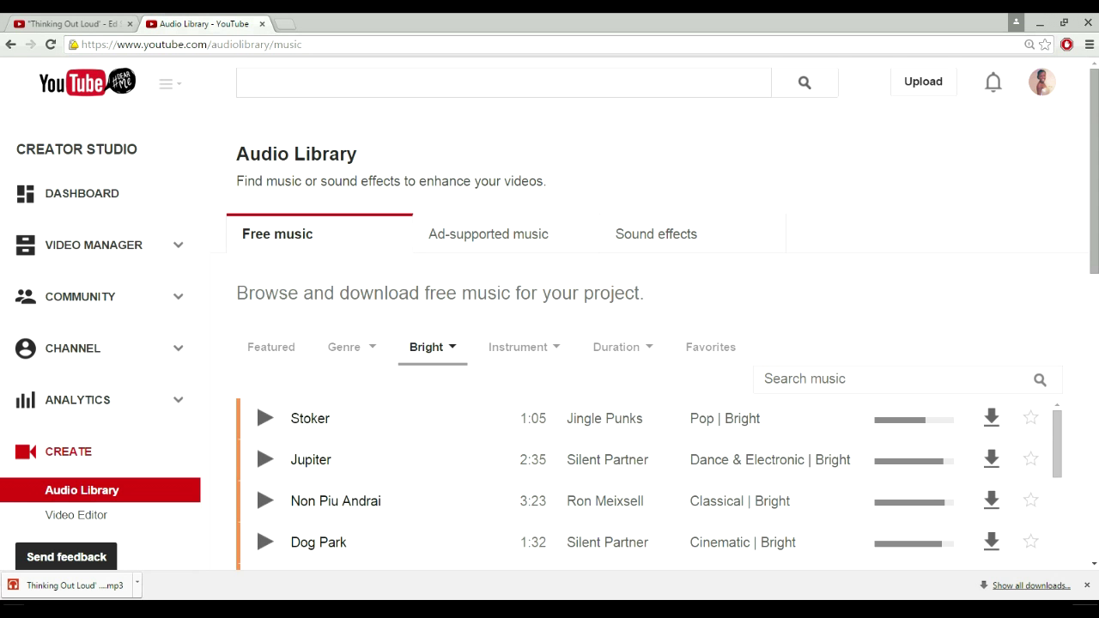
pyautogui.scroll(-3, 549, 343)
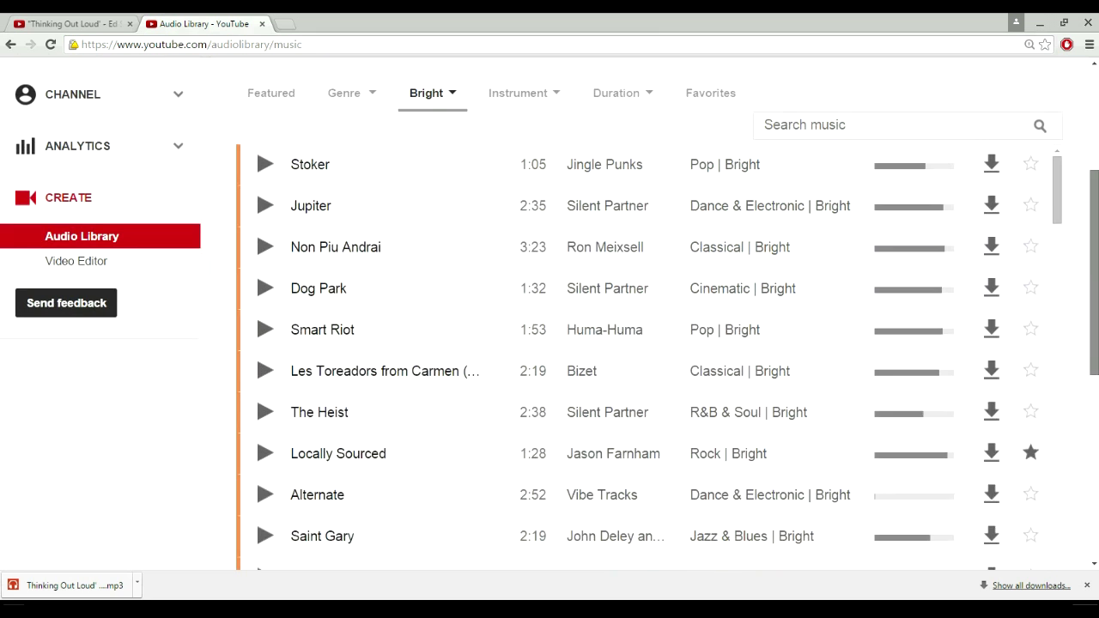
pyautogui.scroll(-4, 652, 344)
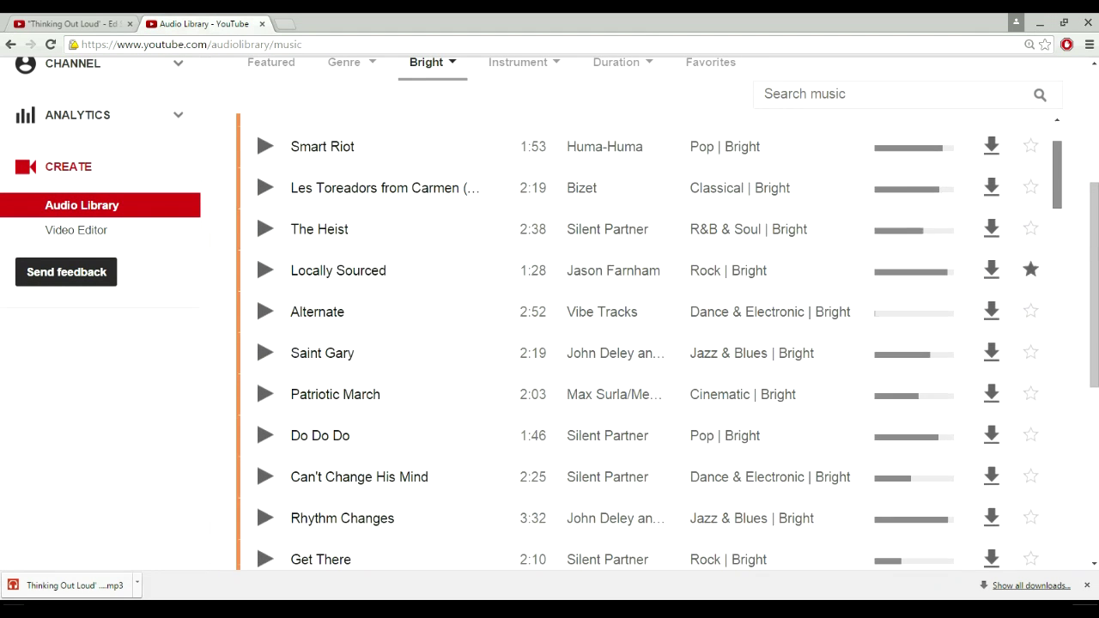
pyautogui.scroll(-3, 652, 344)
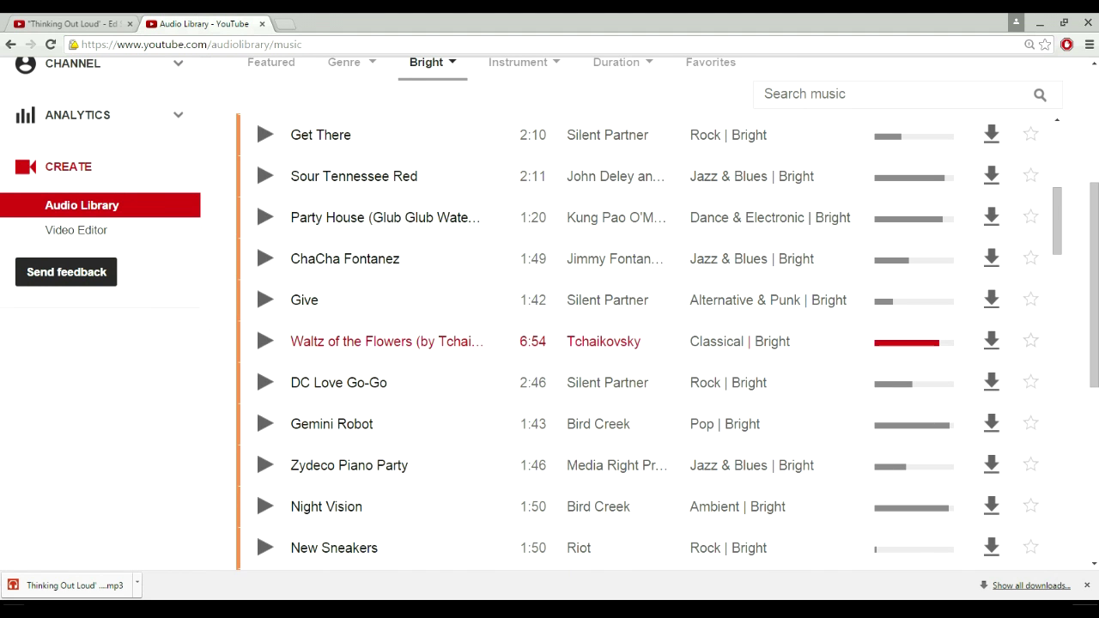
pyautogui.click(265, 217)
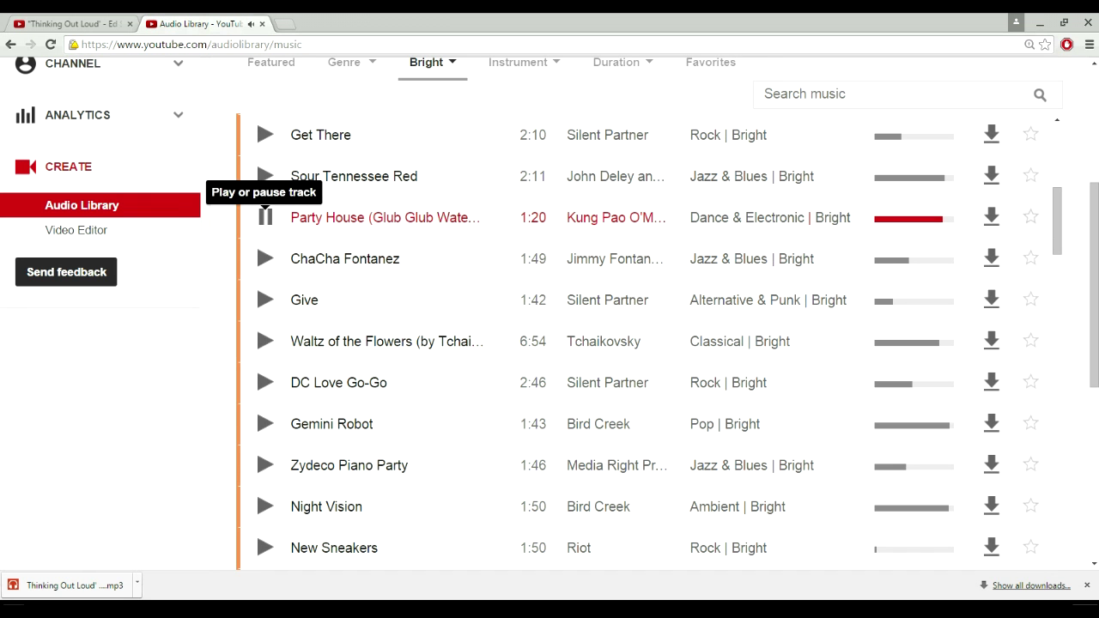
pyautogui.click(266, 218)
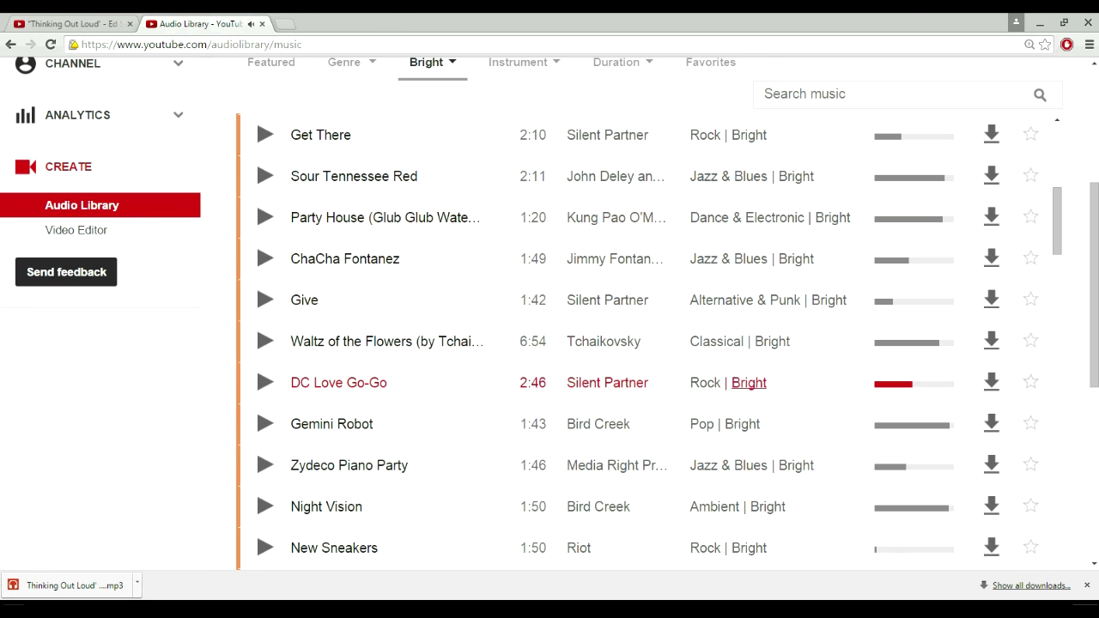
pyautogui.scroll(-9, 549, 316)
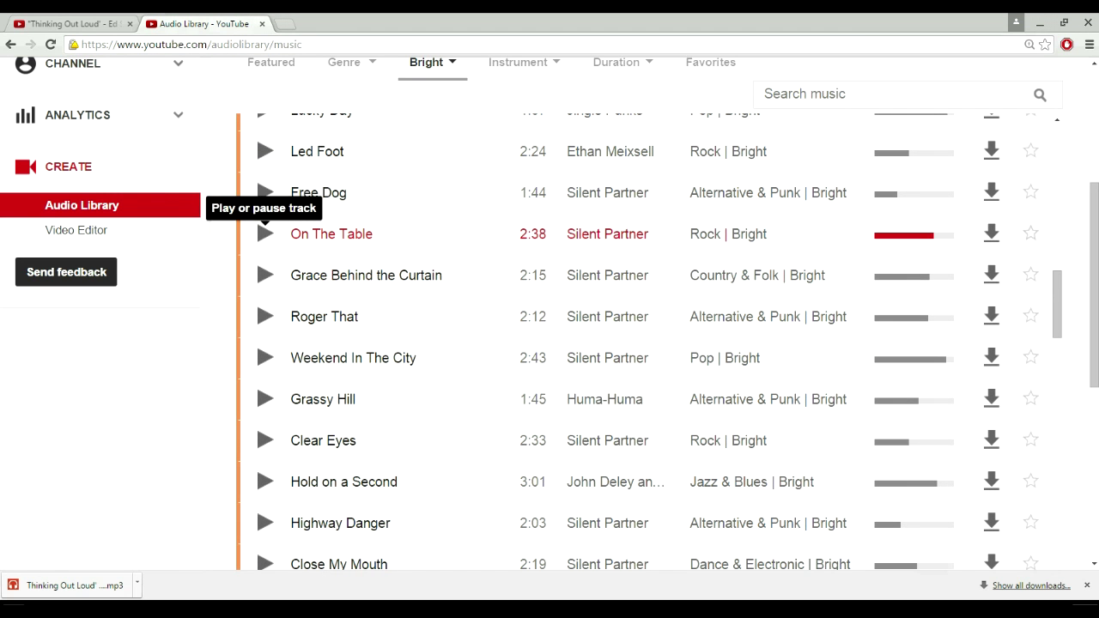
pyautogui.click(266, 234)
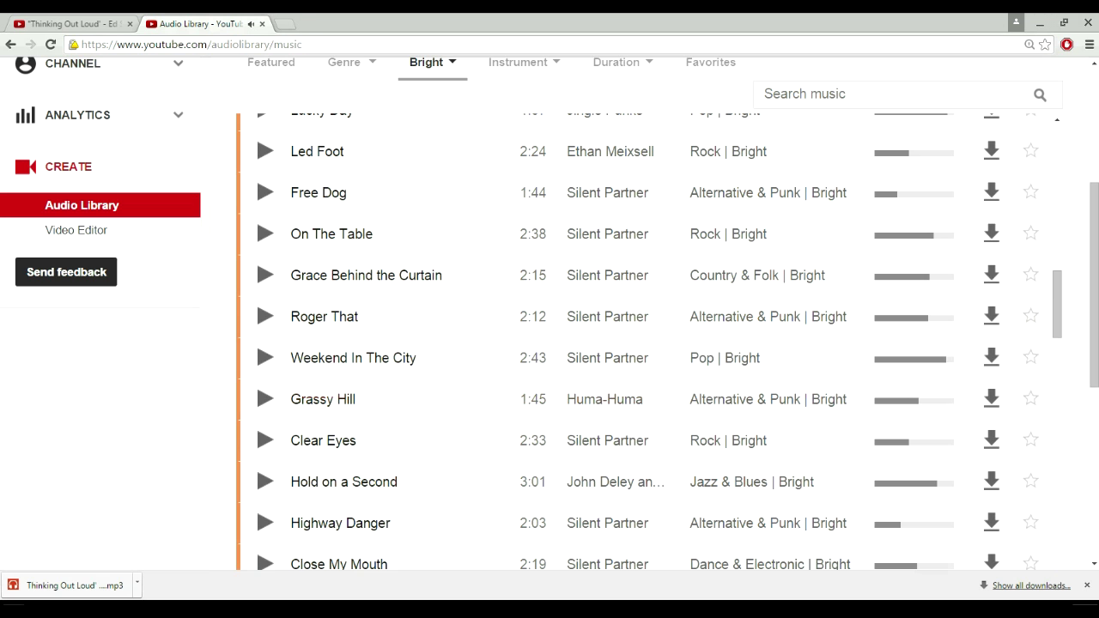
# Step: Show the favorite tracks, preview Happy Mandolin, and pause it
pyautogui.moveTo(1057, 304); pyautogui.dragTo(1057, 159)
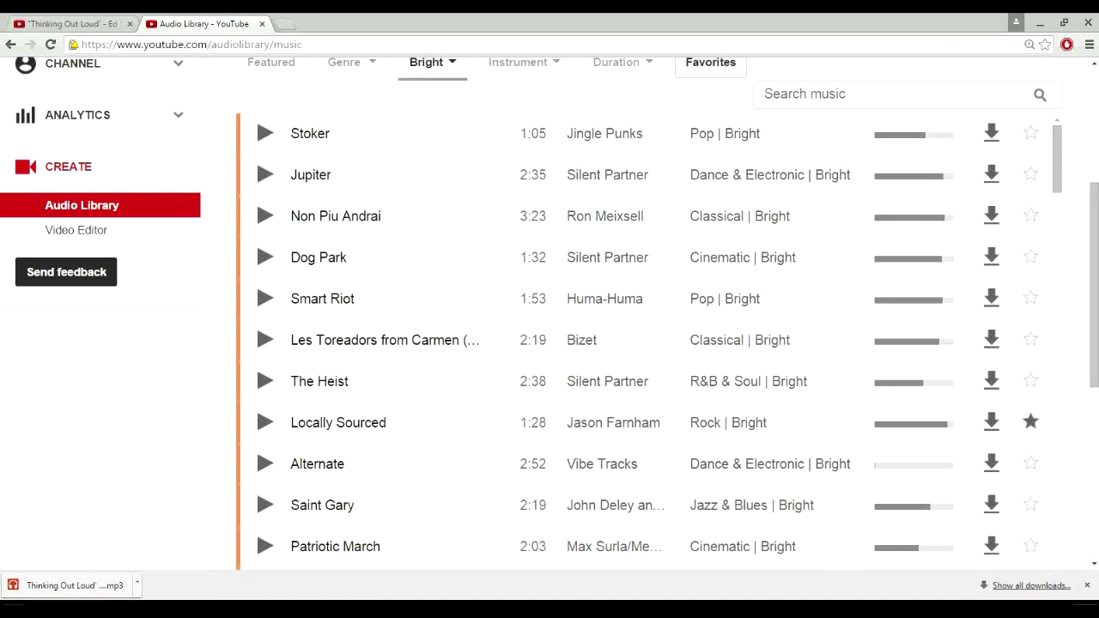
pyautogui.click(710, 62)
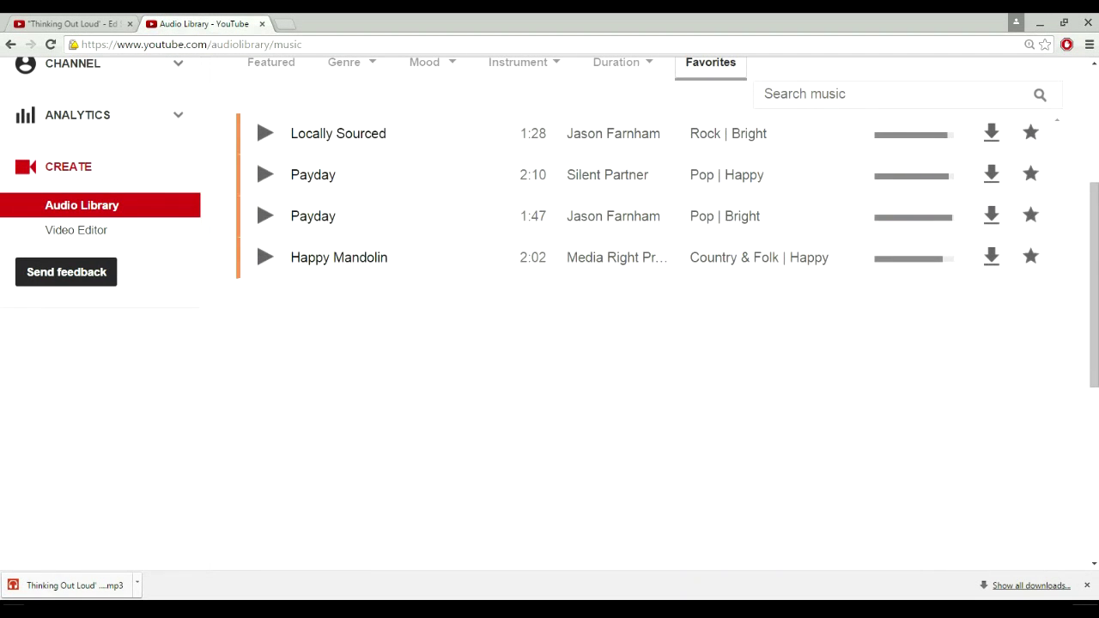
pyautogui.click(266, 257)
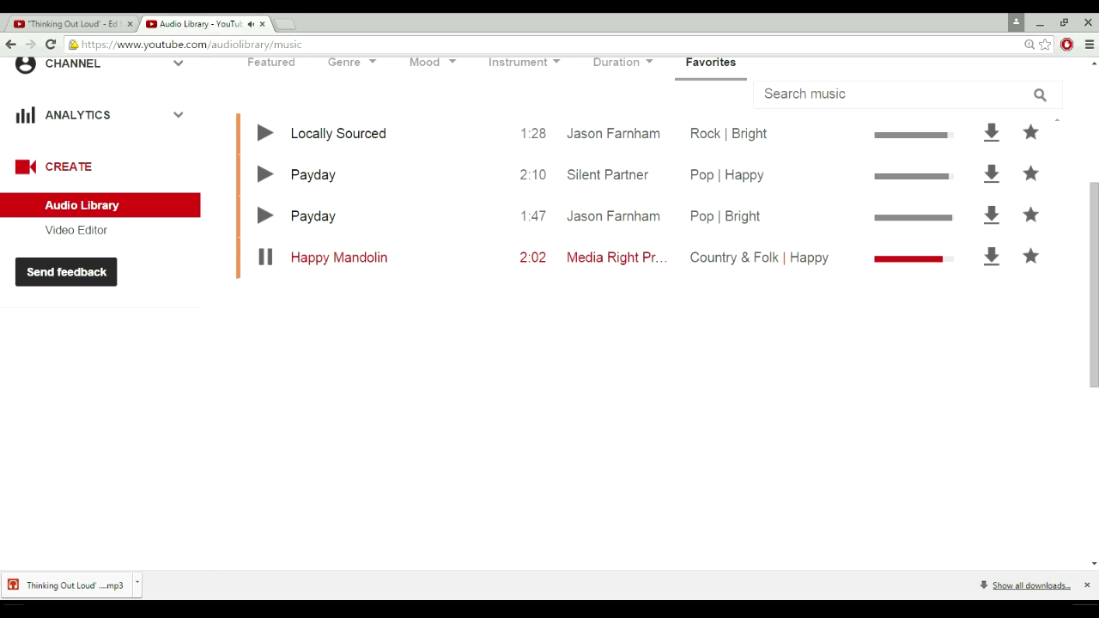
pyautogui.click(265, 257)
# Step: Browse the ad-supported music and view the usage restrictions for FourFiveSeconds and Take Me to Church
pyautogui.moveTo(1094, 220); pyautogui.dragTo(1093, 172)
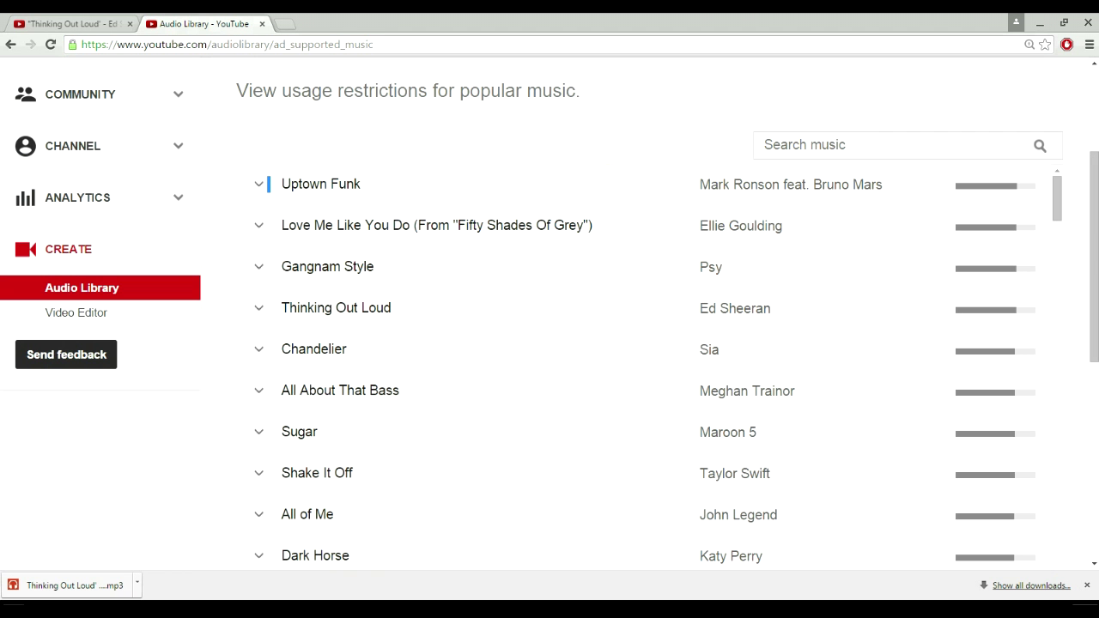
pyautogui.scroll(-3, 1056, 206)
pyautogui.scroll(-1, 644, 361)
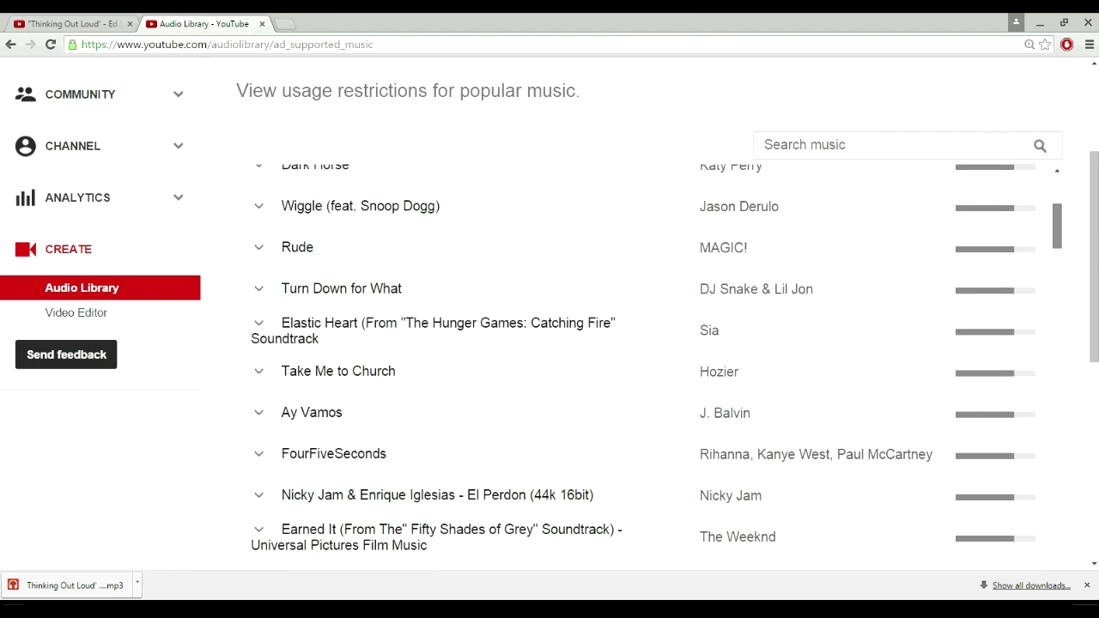
pyautogui.scroll(-3, 601, 283)
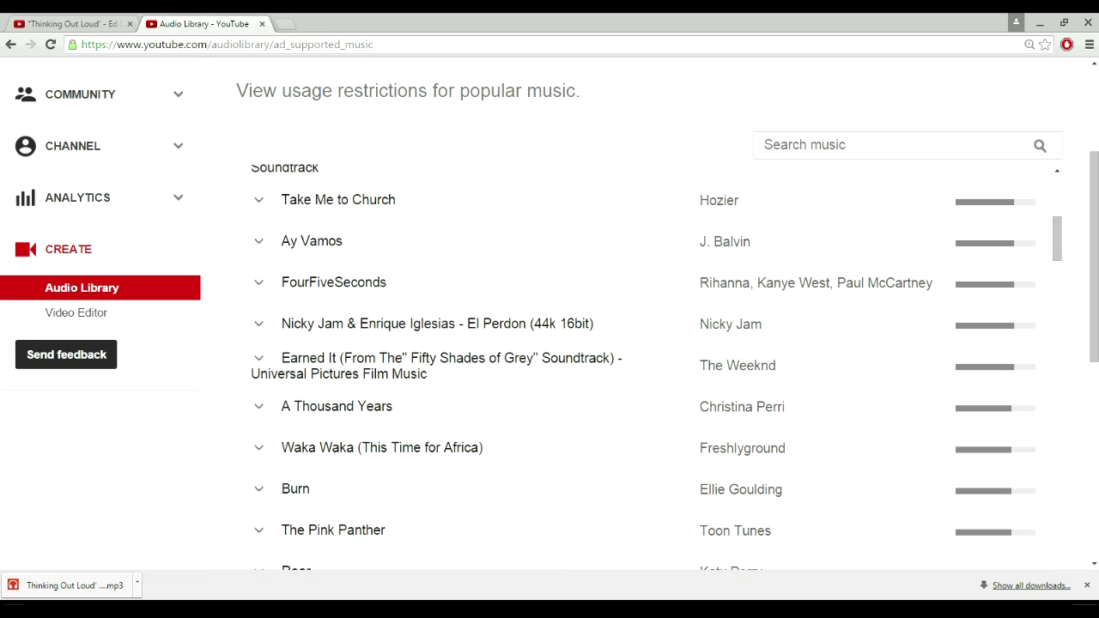
pyautogui.click(258, 283)
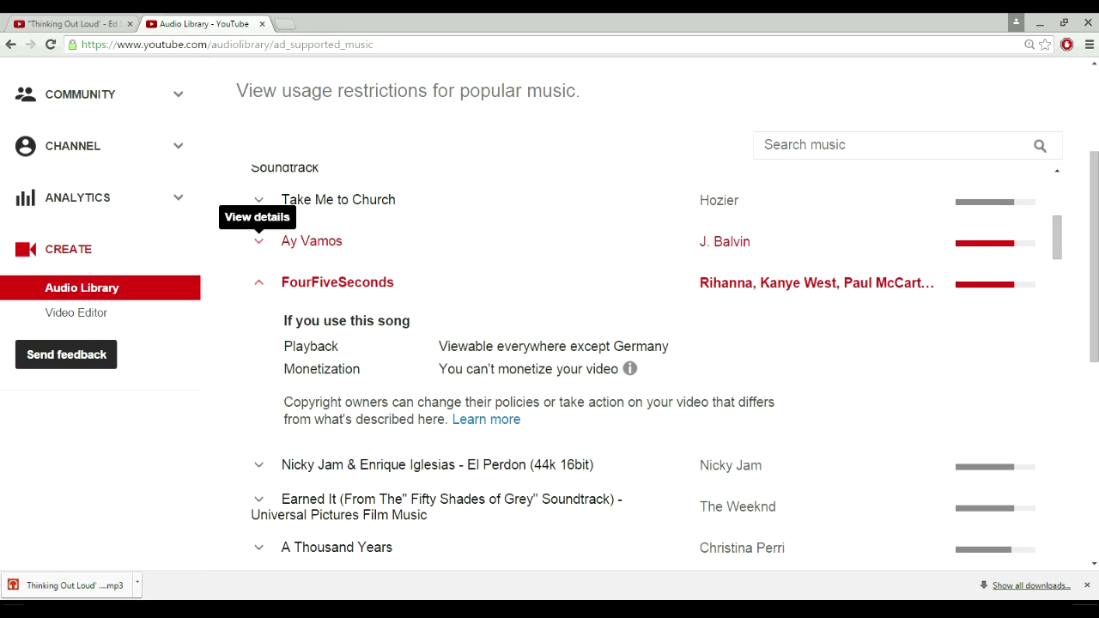
pyautogui.click(258, 283)
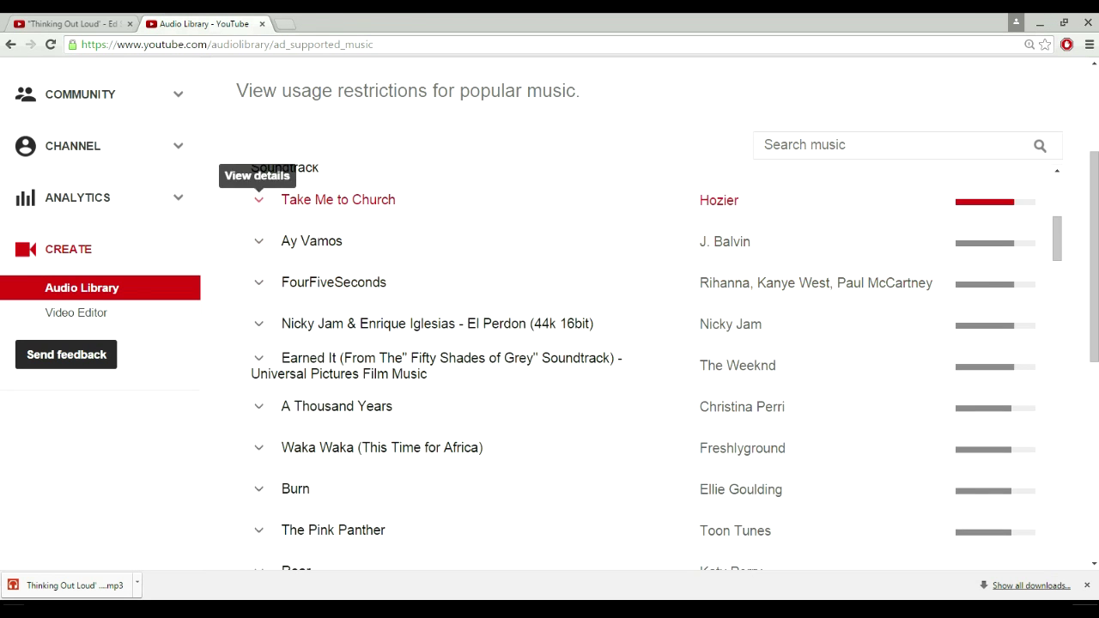
pyautogui.click(258, 199)
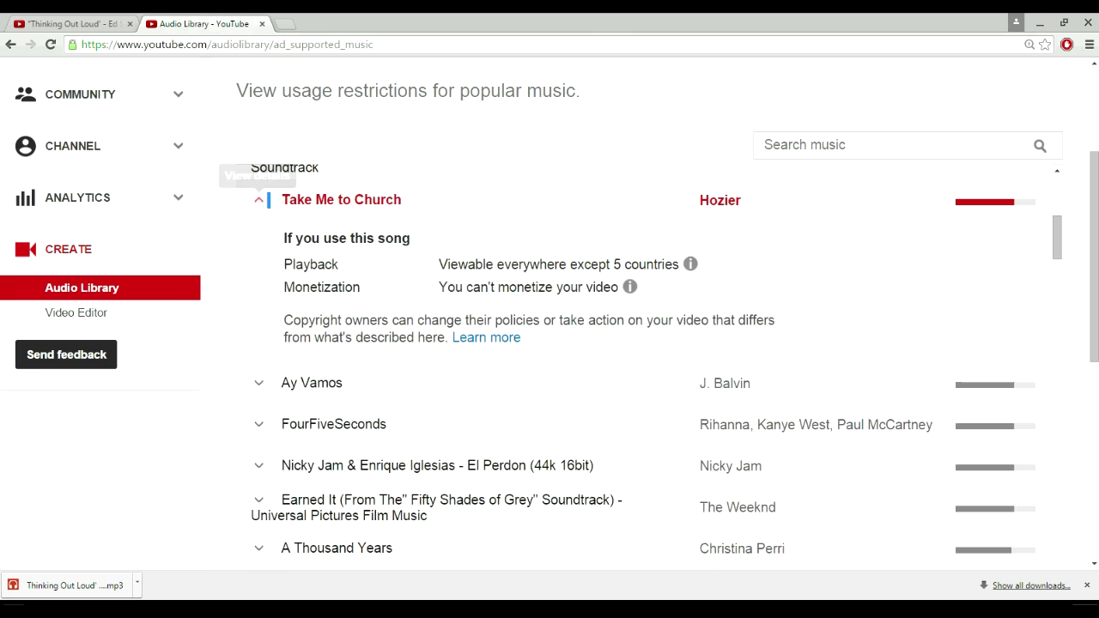
# Step: Close the restrictions for Take Me to Church and view the usage restrictions for A Thousand Years
pyautogui.click(259, 199)
pyautogui.moveTo(302, 448); pyautogui.dragTo(281, 402)
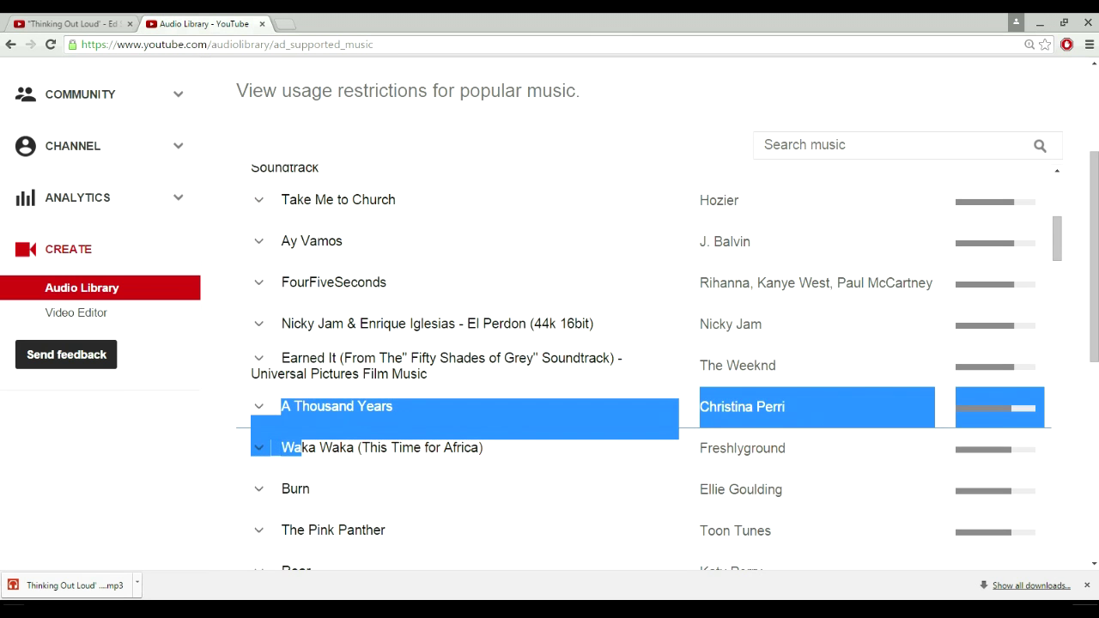
pyautogui.click(258, 406)
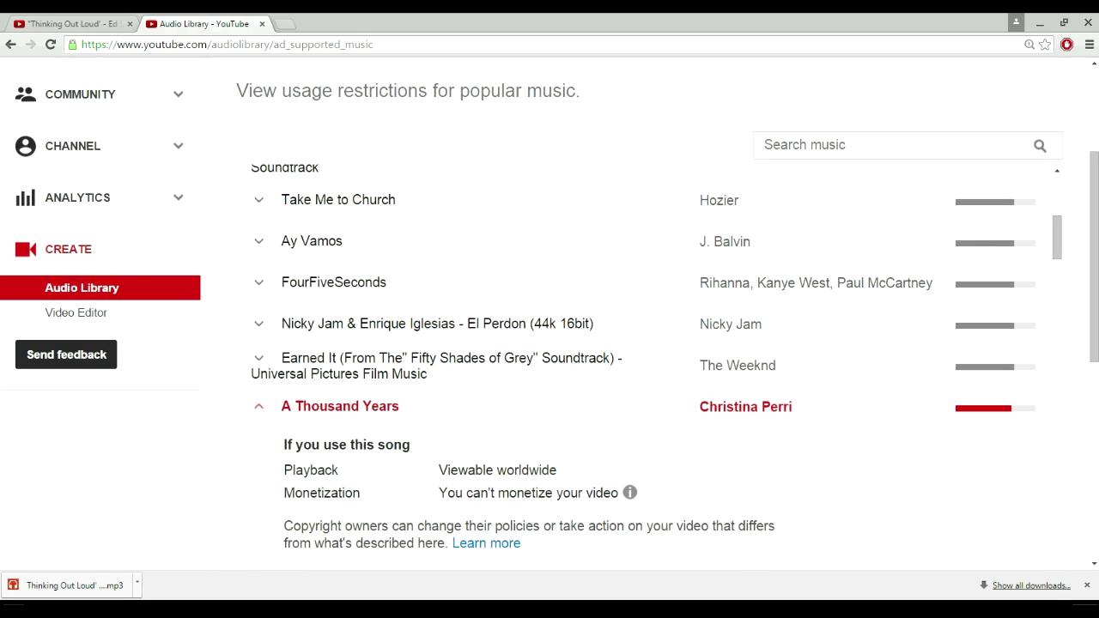
pyautogui.click(258, 406)
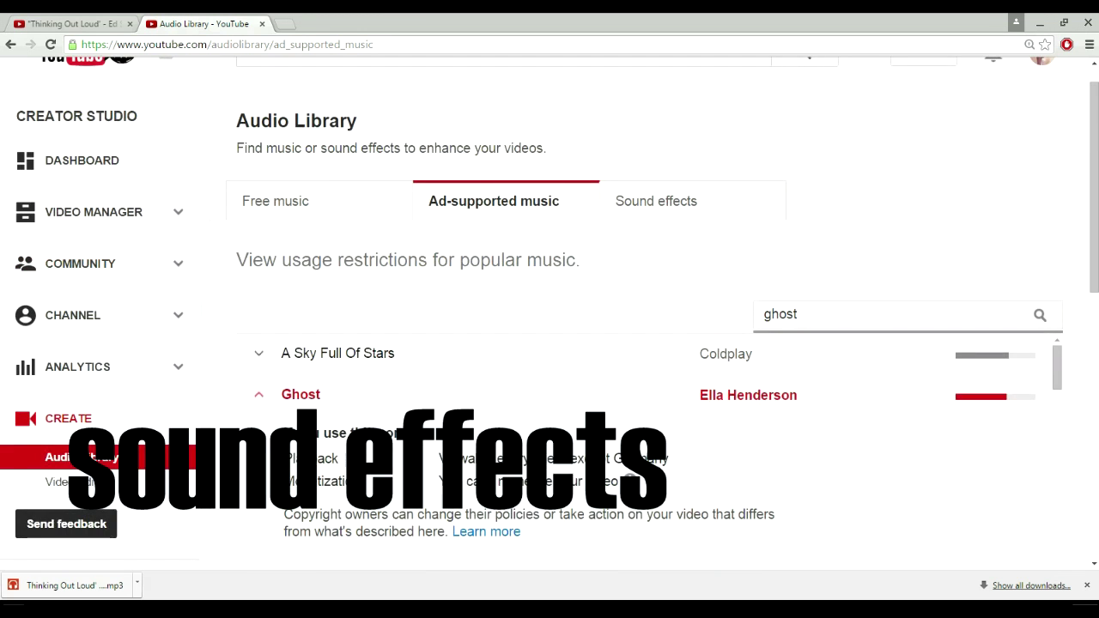
# Step: Browse the featured sound effects in the Audio Library and preview Door Open Close and Dress Shoes on Wood Stairs
pyautogui.click(655, 201)
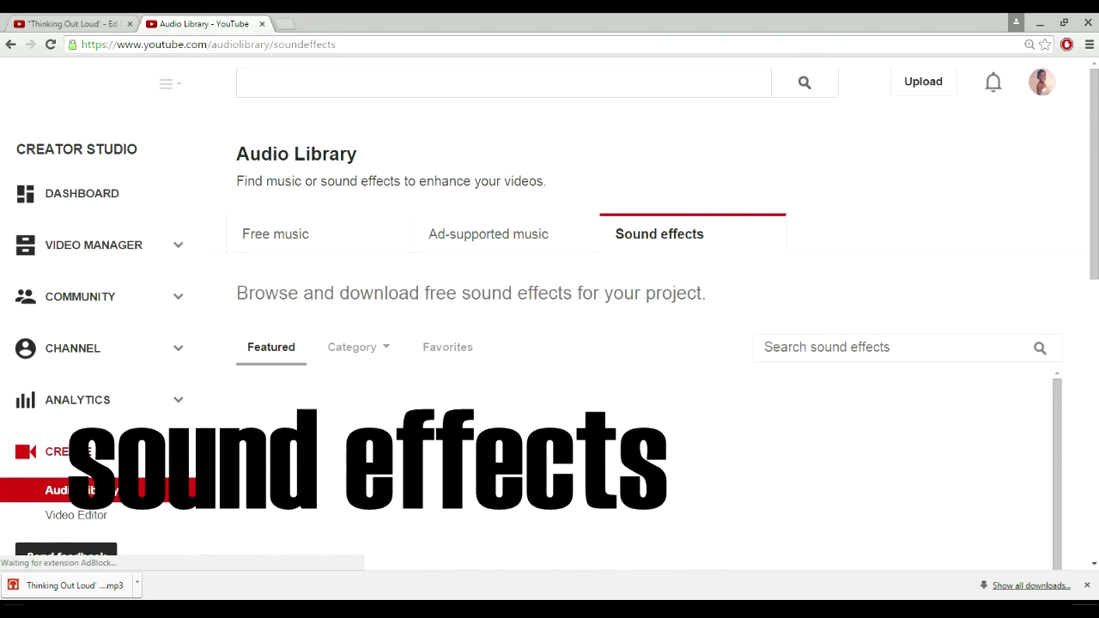
pyautogui.scroll(-1, 255, 370)
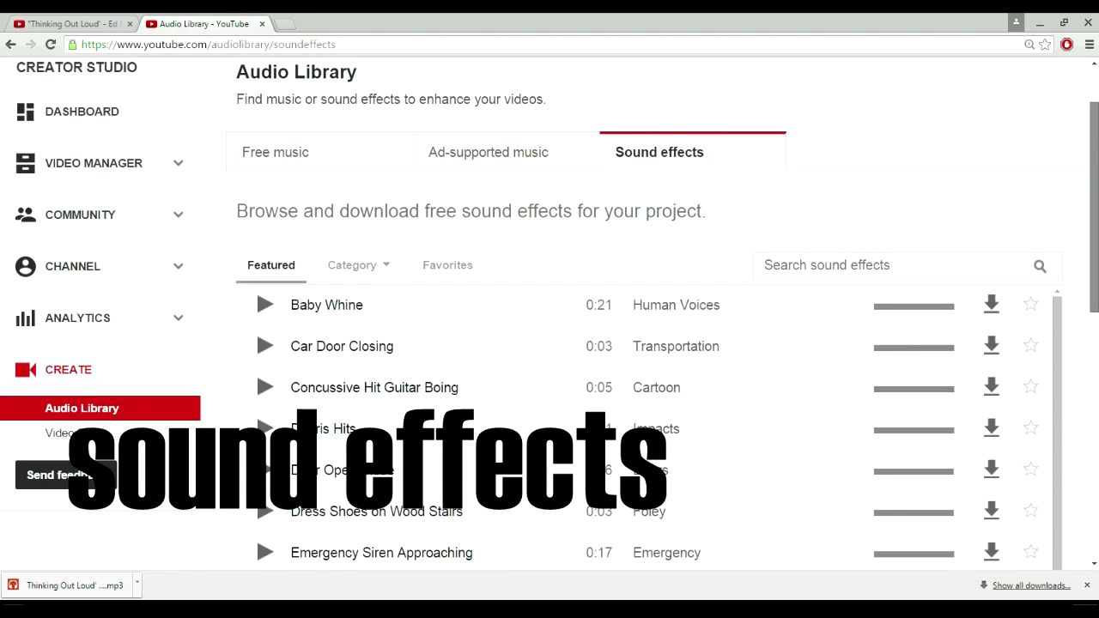
pyautogui.scroll(-2, 1026, 257)
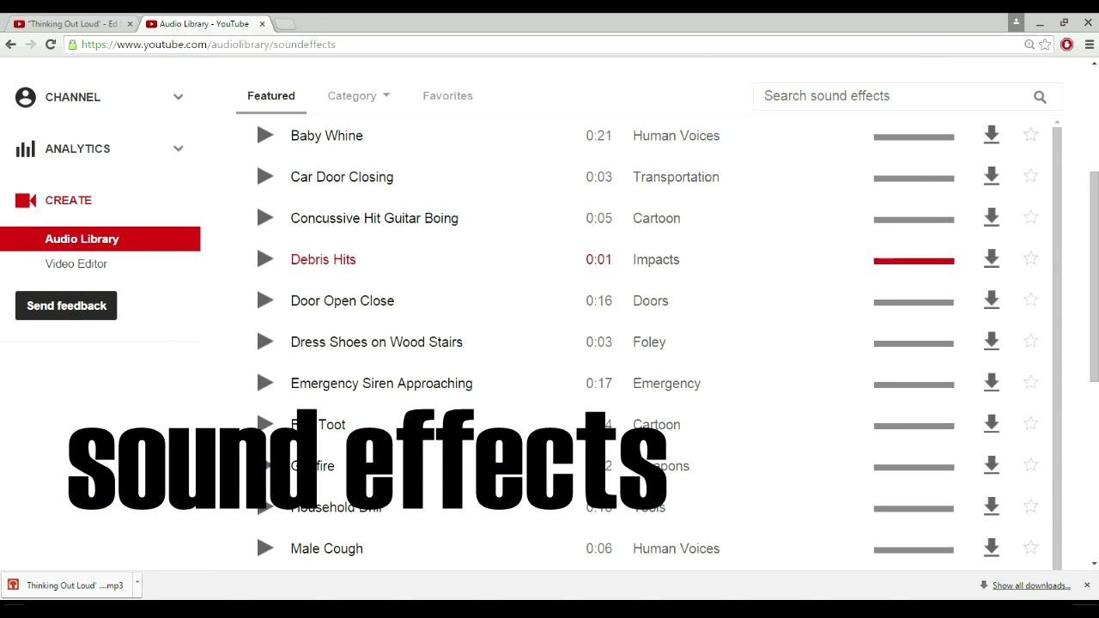
pyautogui.click(266, 300)
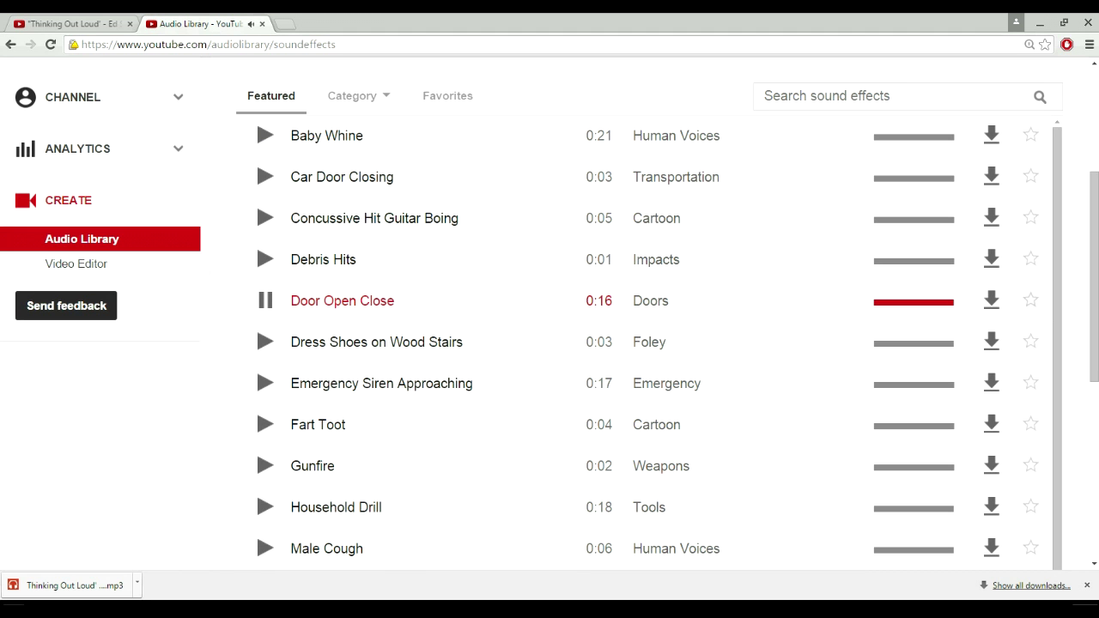
pyautogui.click(265, 341)
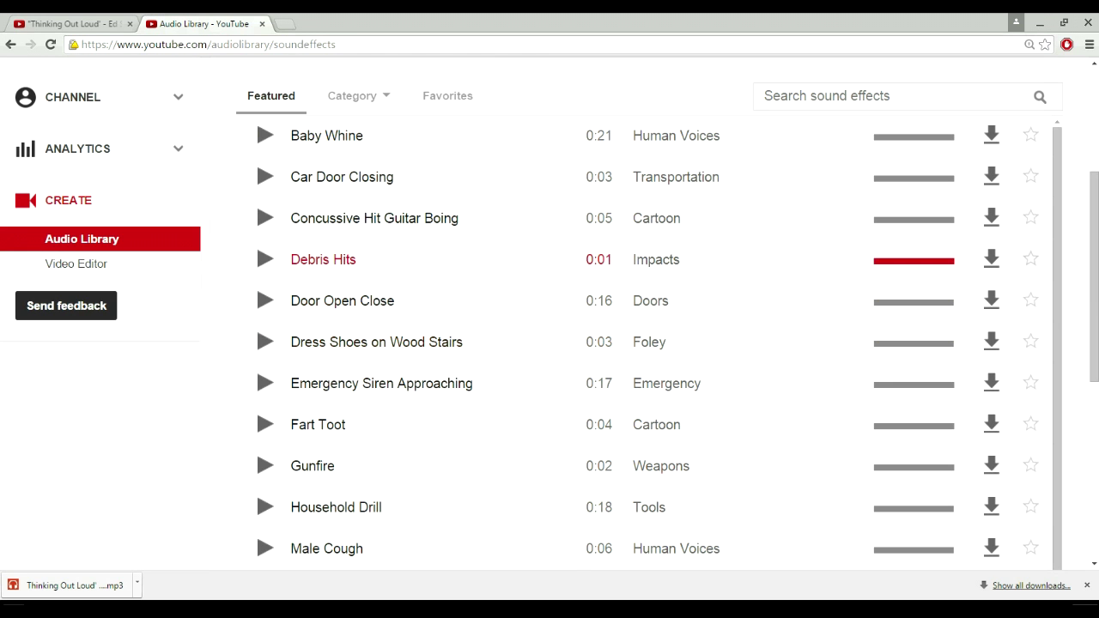
pyautogui.moveTo(1094, 296); pyautogui.dragTo(1095, 378)
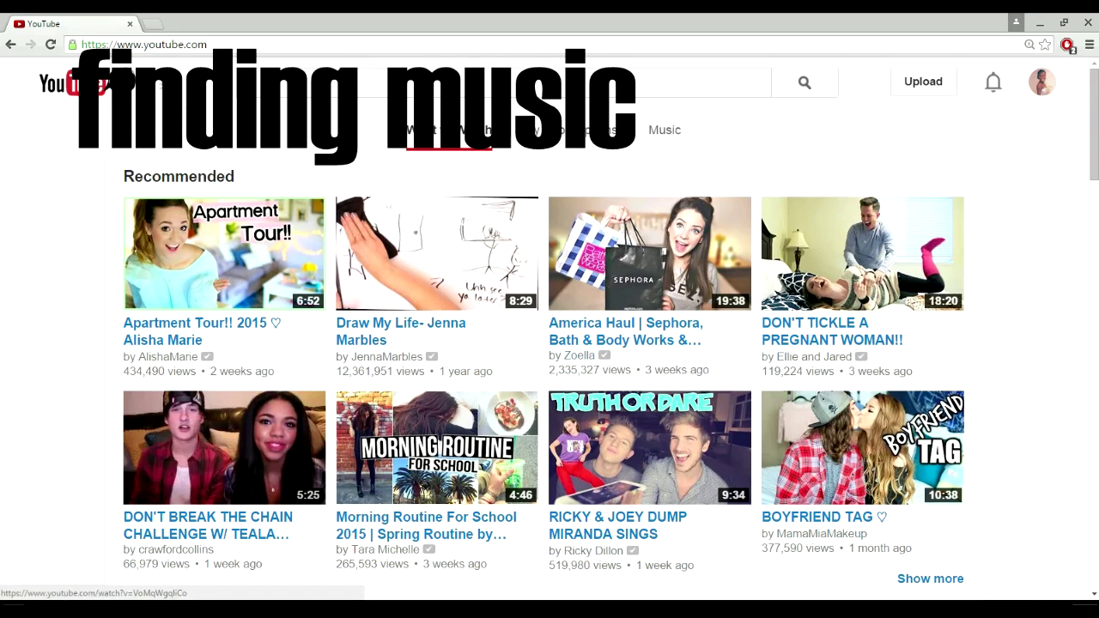
# Step: Search YouTube for "thinking out loud ed sheeran"
pyautogui.click(503, 83)
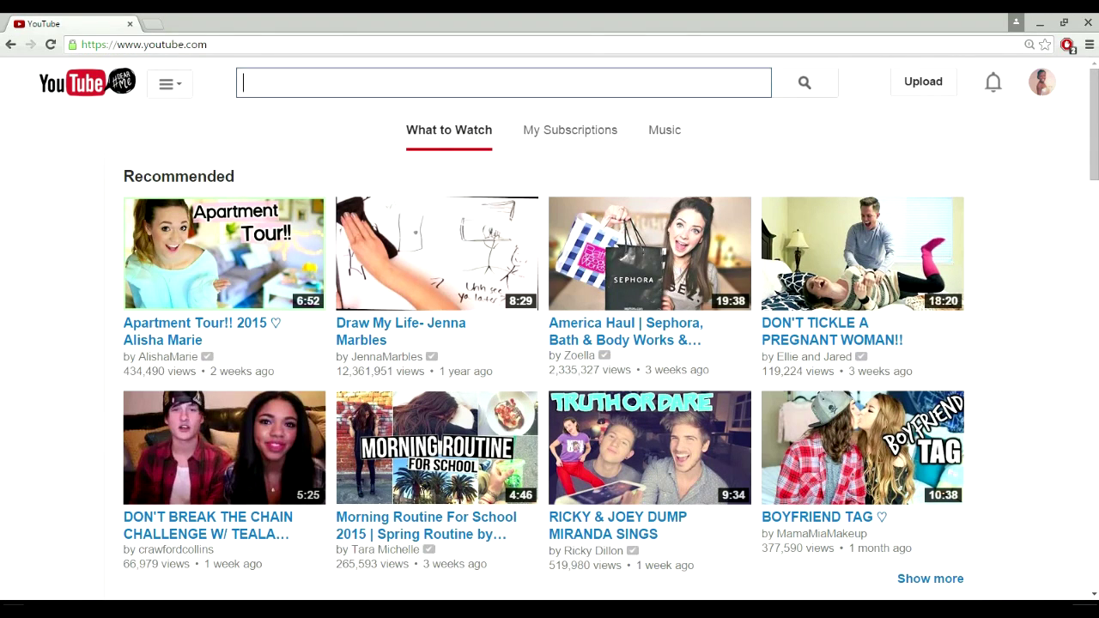
pyautogui.write('think')
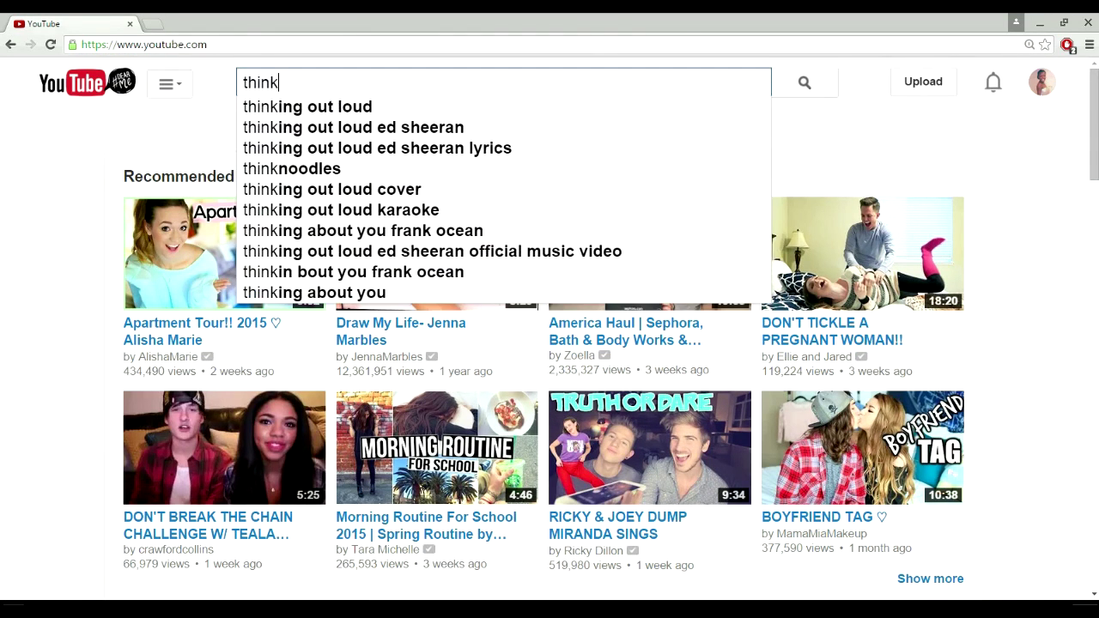
pyautogui.press('Down')
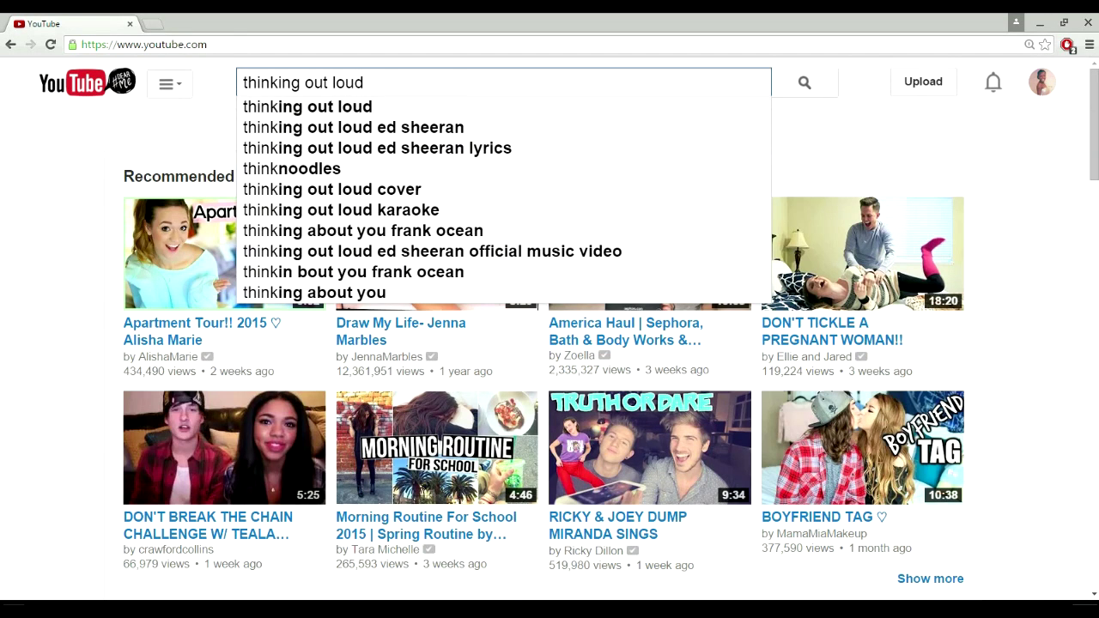
pyautogui.press('Down')
pyautogui.press('Return')
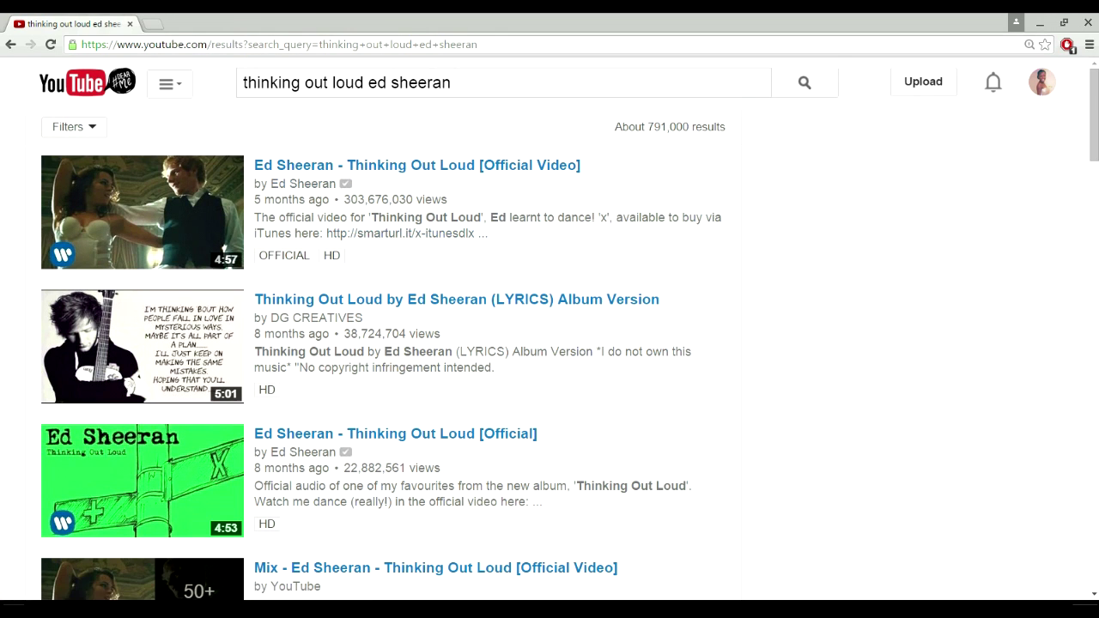
# Step: Refine the video search to "thinking out loud ed sheeran cover"
pyautogui.click(452, 82)
pyautogui.write('cover')
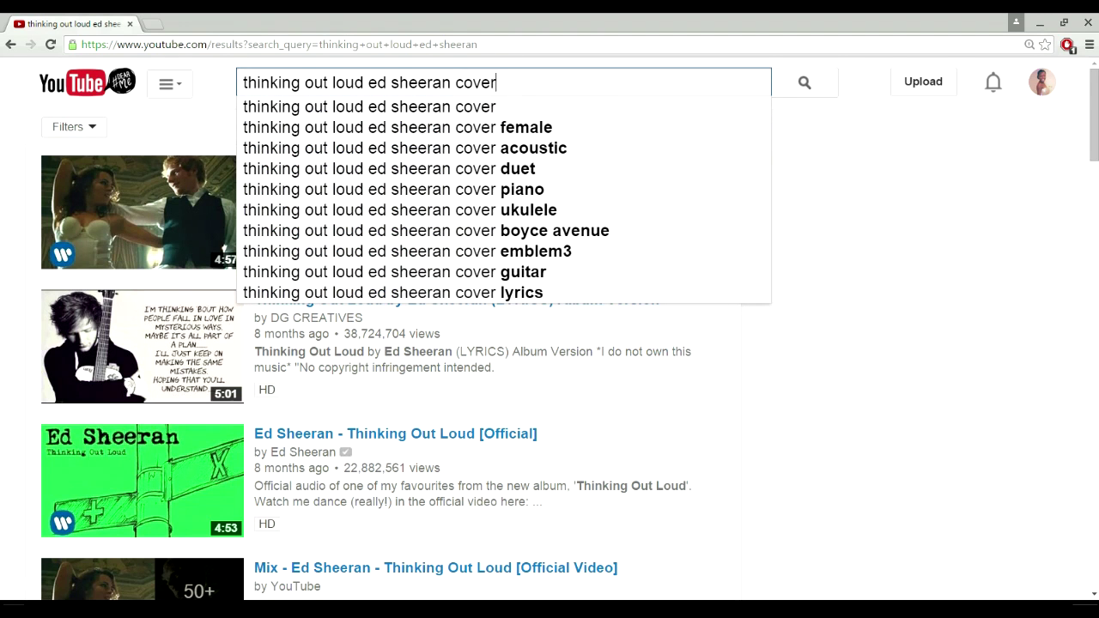
pyautogui.press('Return')
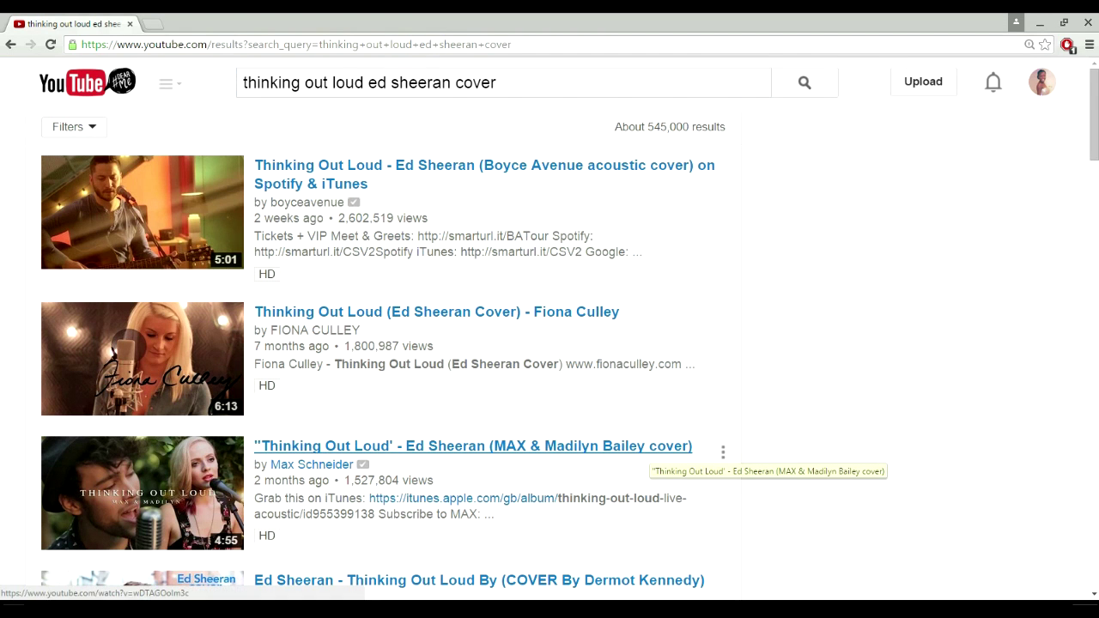
# Step: Open the MAX & Madilyn Bailey cover of Thinking Out Loud, read its full description, and return to the search results
pyautogui.click(648, 446)
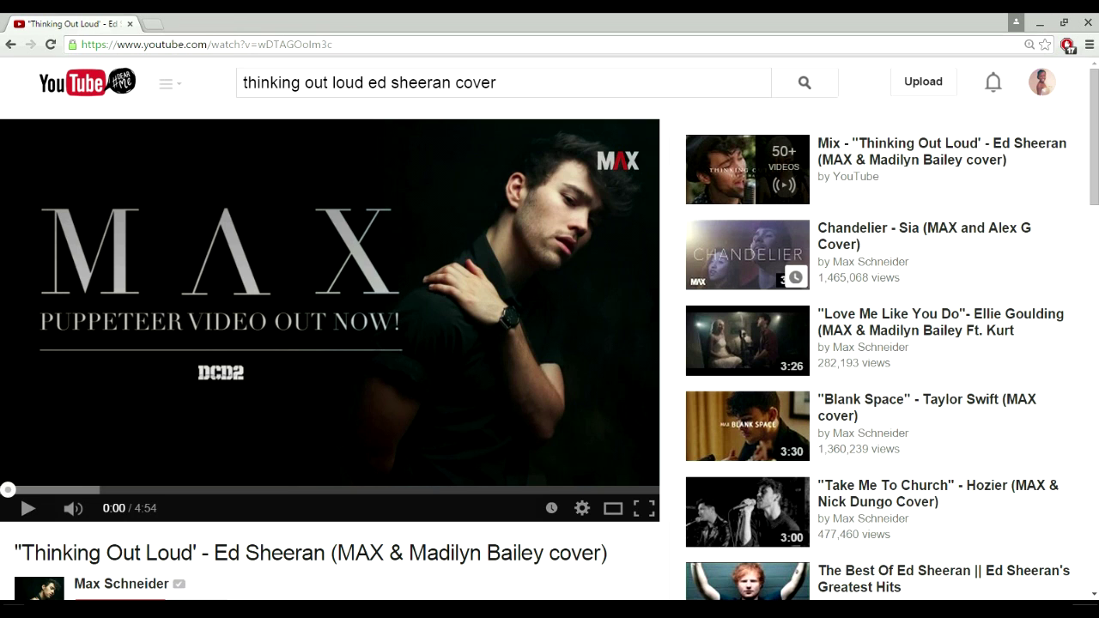
pyautogui.scroll(-5, 549, 343)
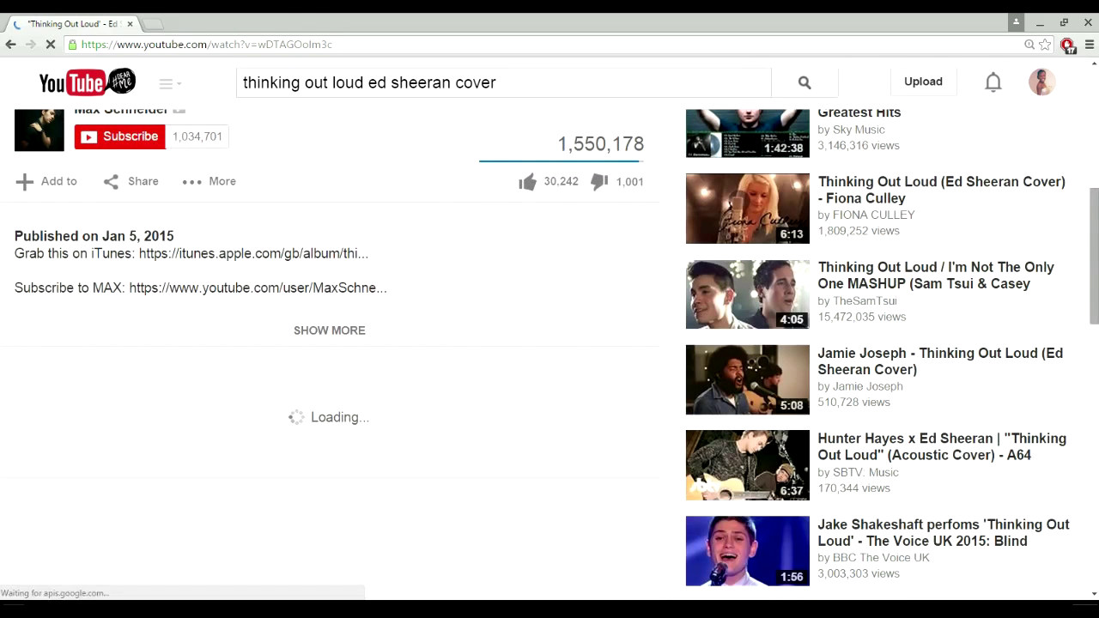
pyautogui.click(330, 331)
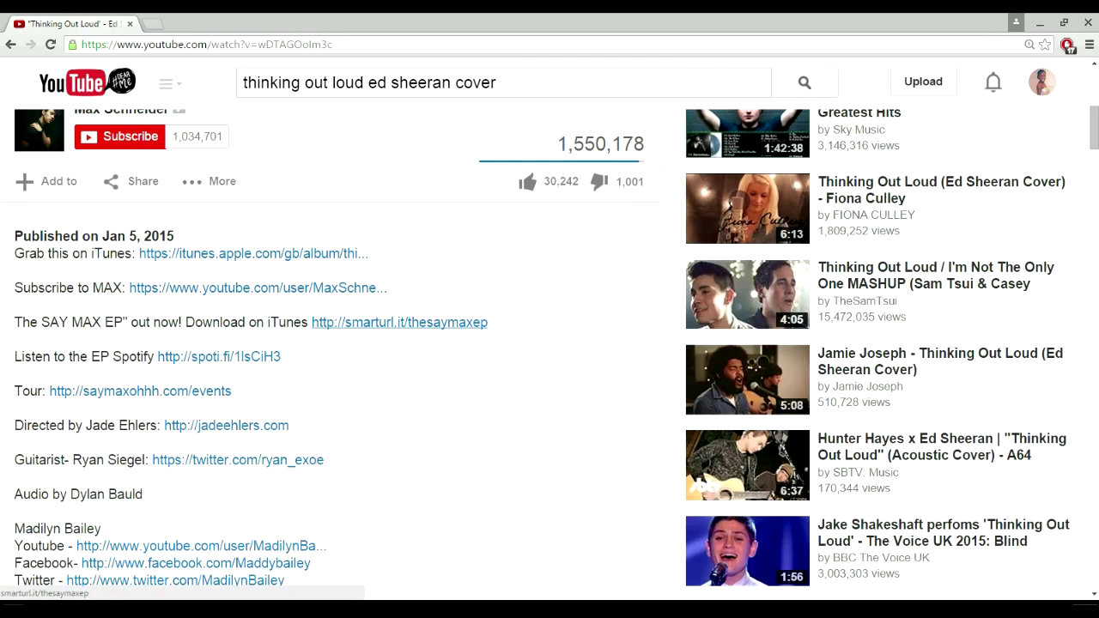
pyautogui.scroll(-10, 747, 258)
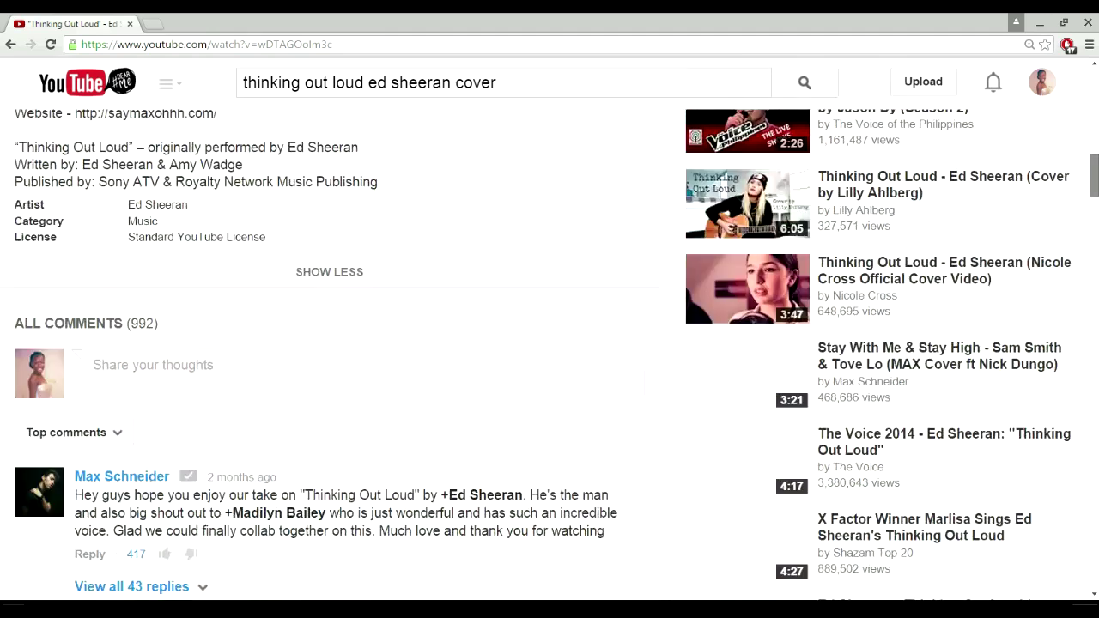
pyautogui.click(11, 45)
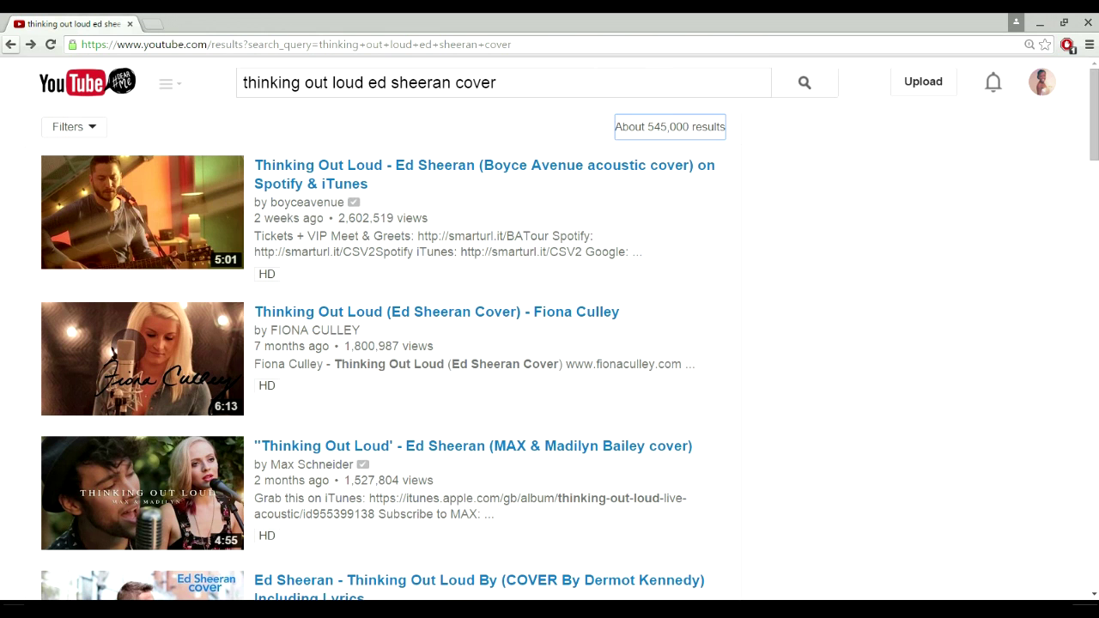
# Step: Reopen the MAX & Madilyn Bailey cover video from the search results, keeping the same search query
pyautogui.moveTo(463, 83); pyautogui.dragTo(481, 83)
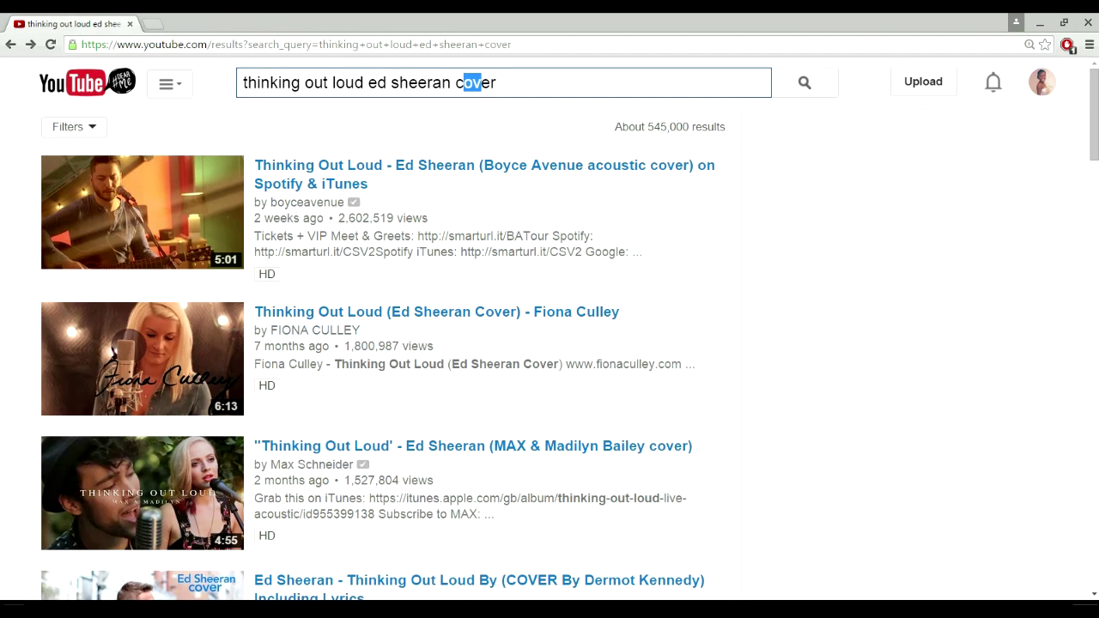
pyautogui.click(498, 83)
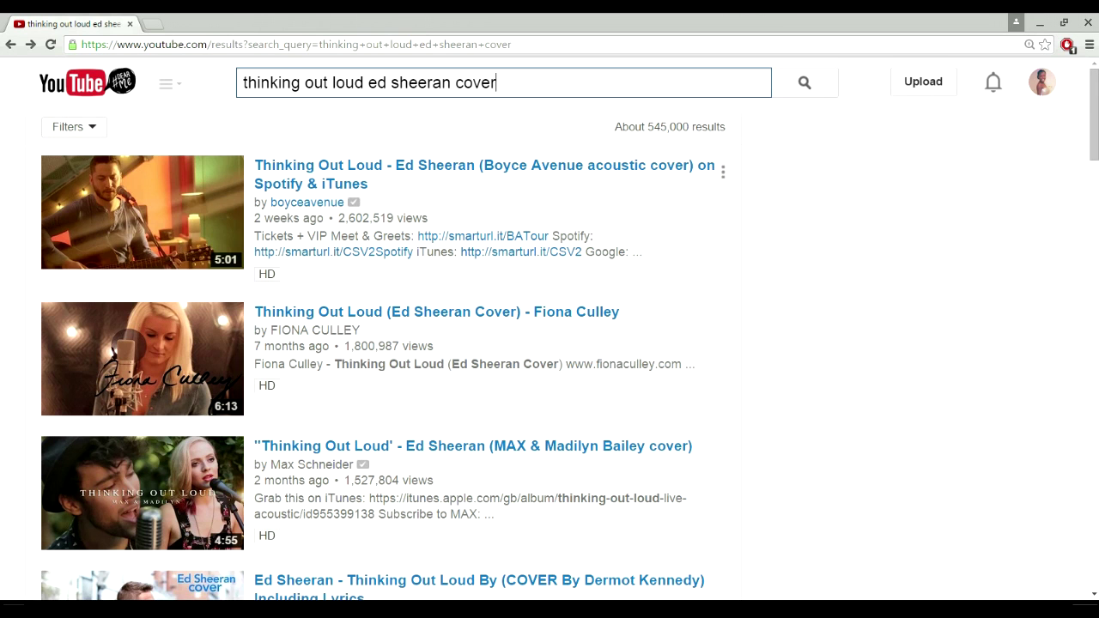
pyautogui.click(155, 494)
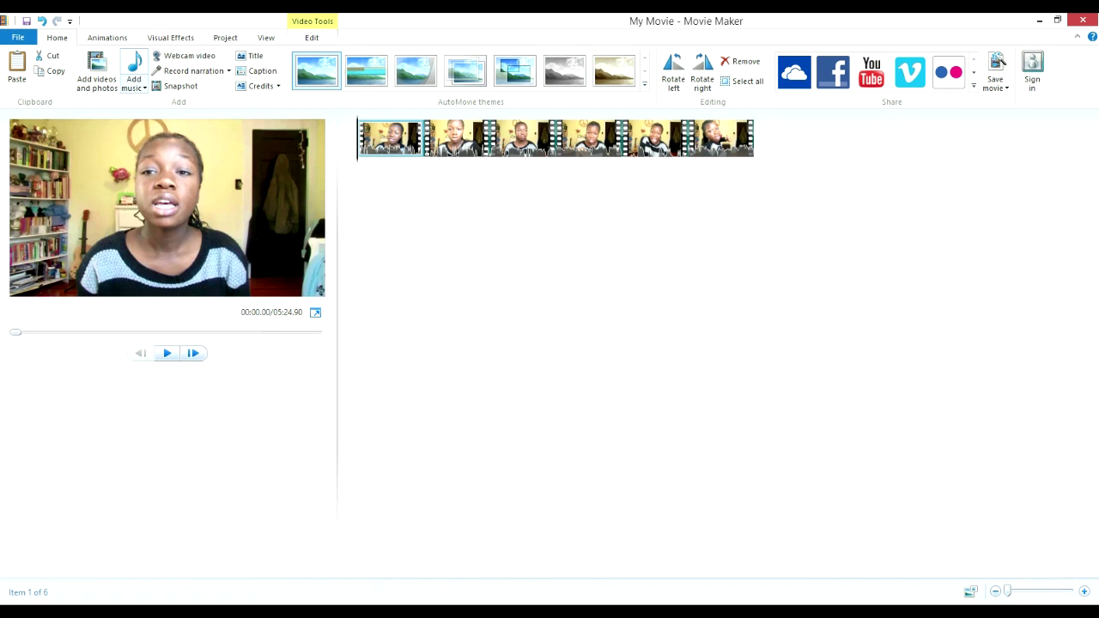
# Step: In Movie Maker, add the Thinking Out Loud MAX & Madilyn Bailey cover from the Downloads folder as the project's music
pyautogui.click(134, 84)
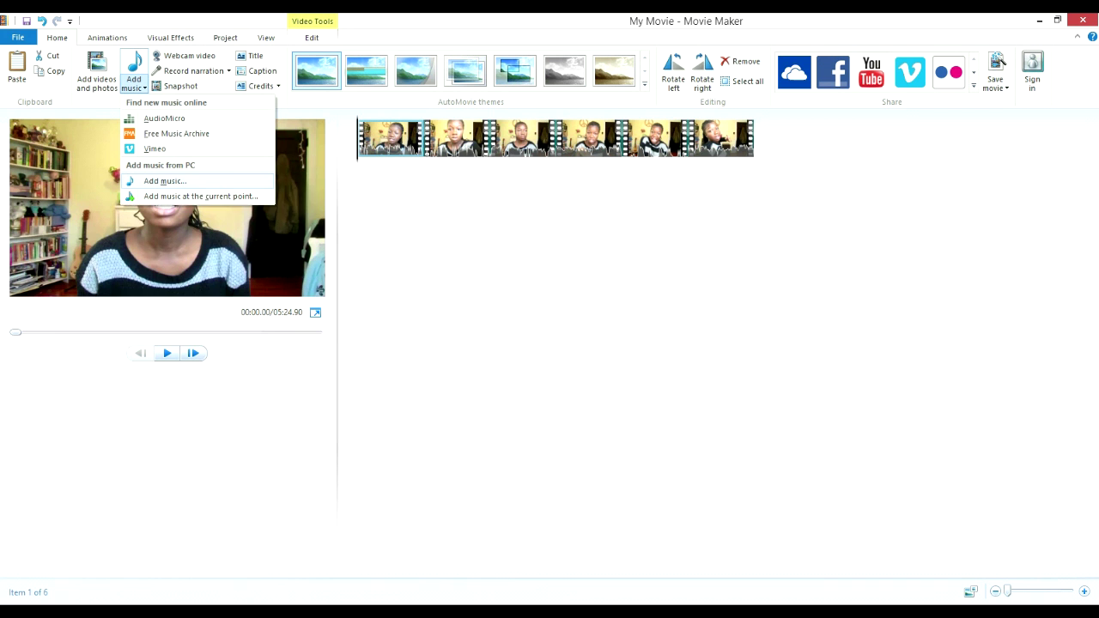
pyautogui.click(165, 181)
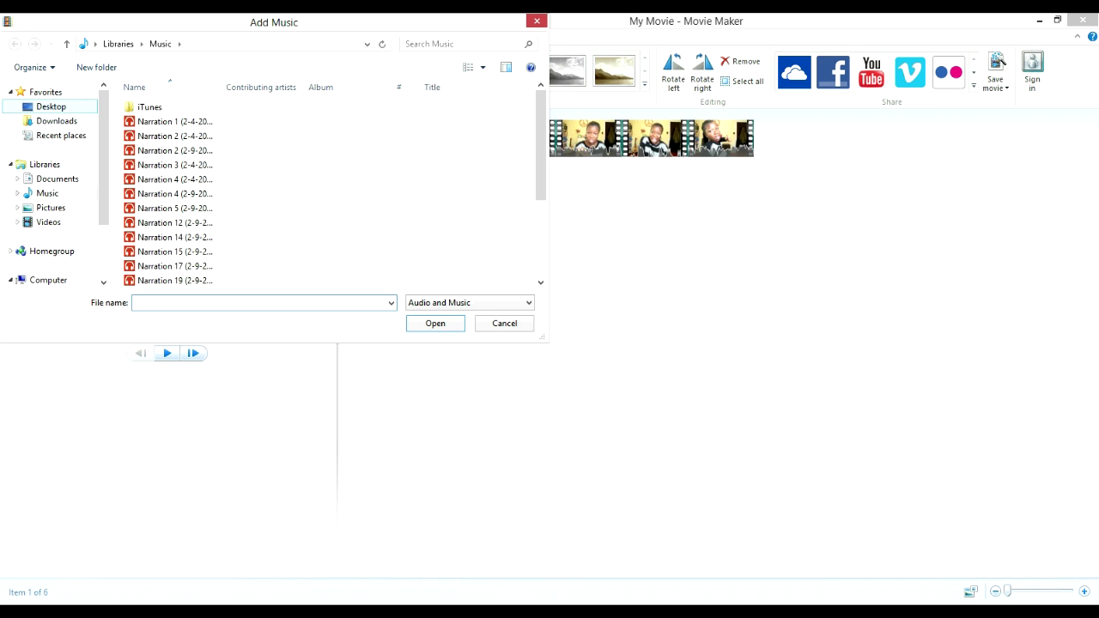
pyautogui.click(57, 121)
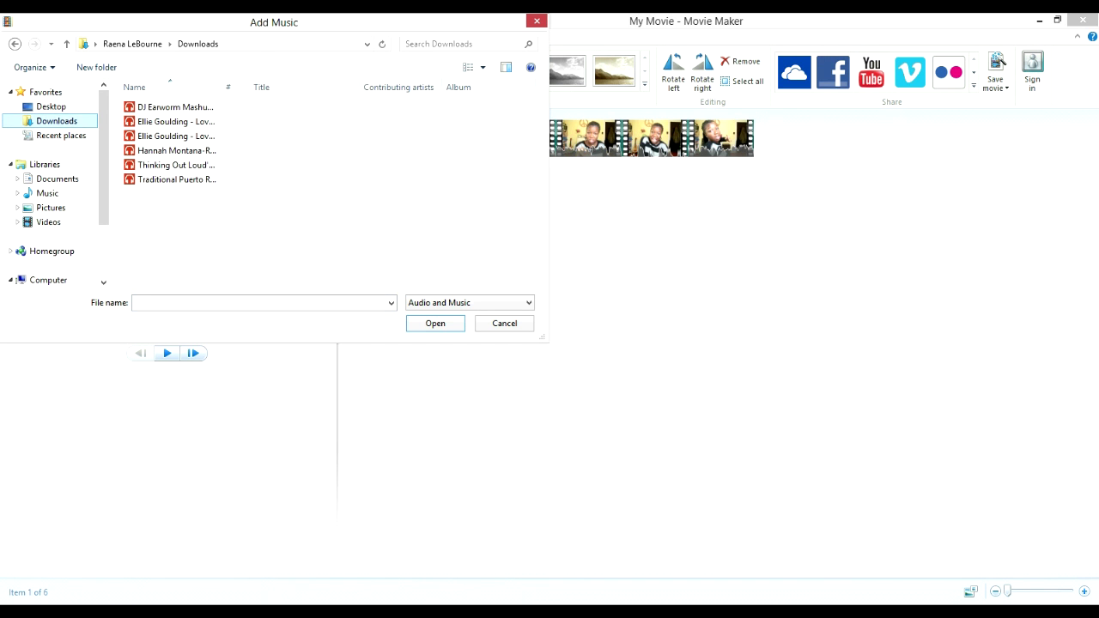
pyautogui.click(176, 165)
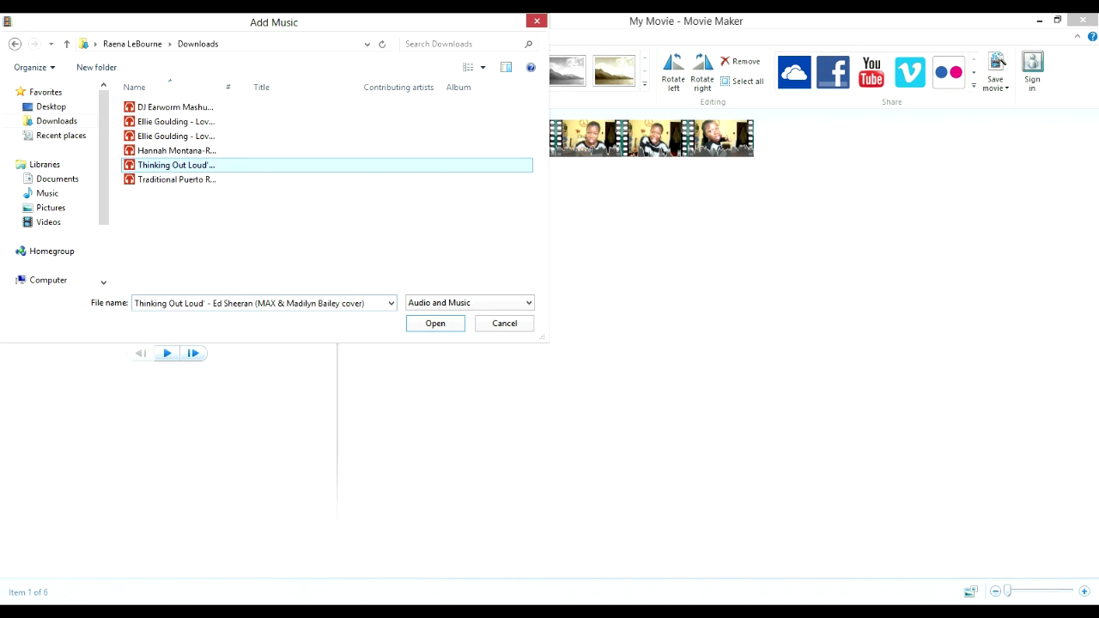
pyautogui.click(435, 323)
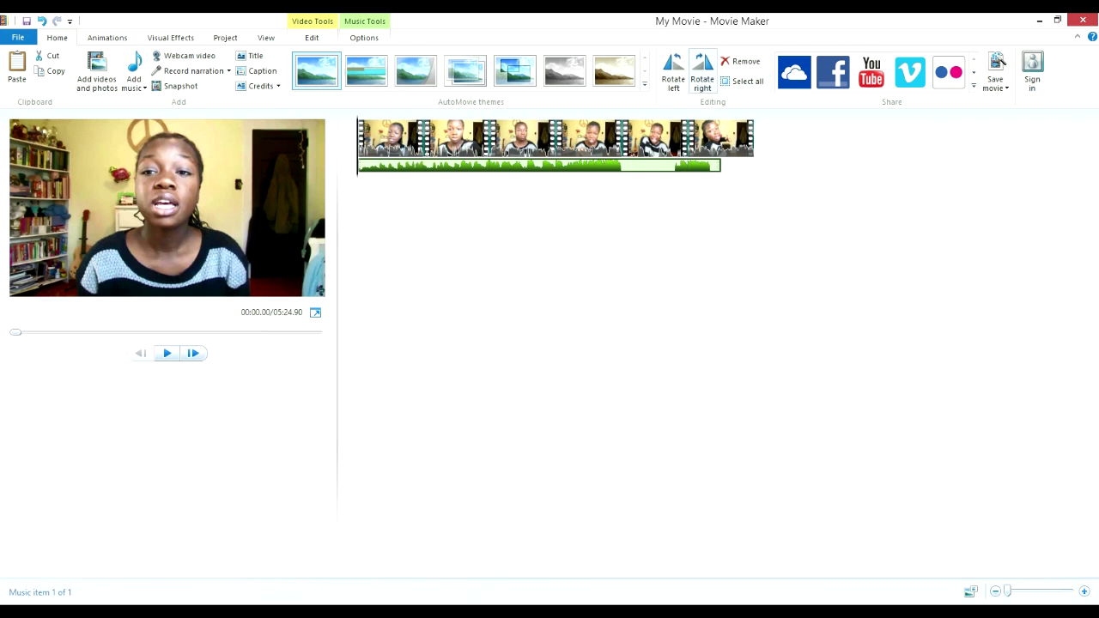
# Step: Select all video clips in the project and lower their video volume
pyautogui.click(743, 81)
pyautogui.hotkey('ctrl', 'a')
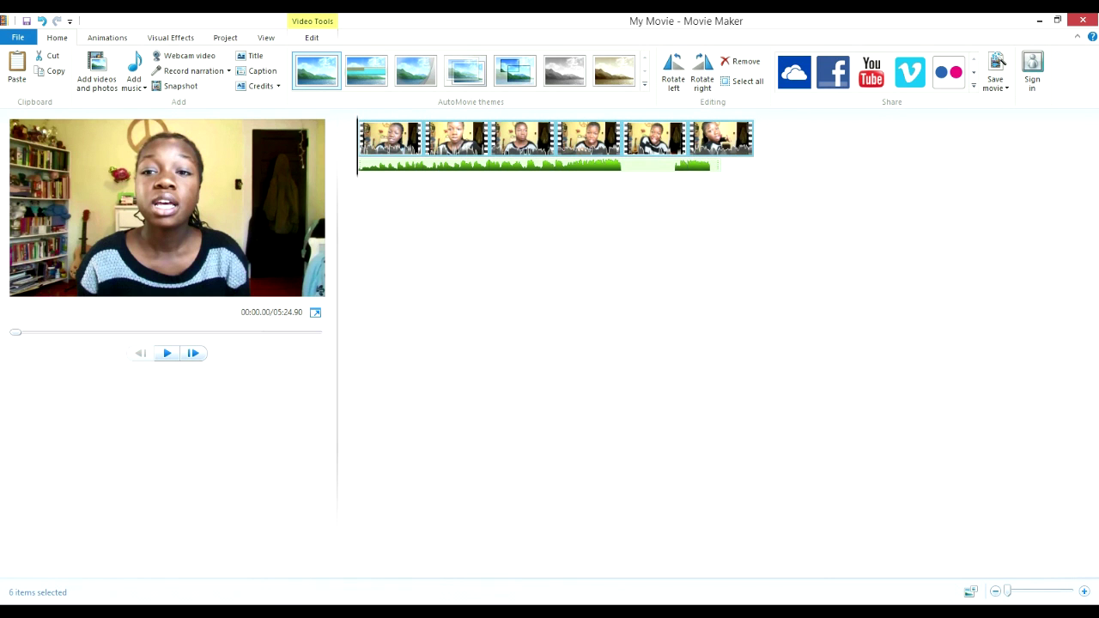
pyautogui.click(312, 37)
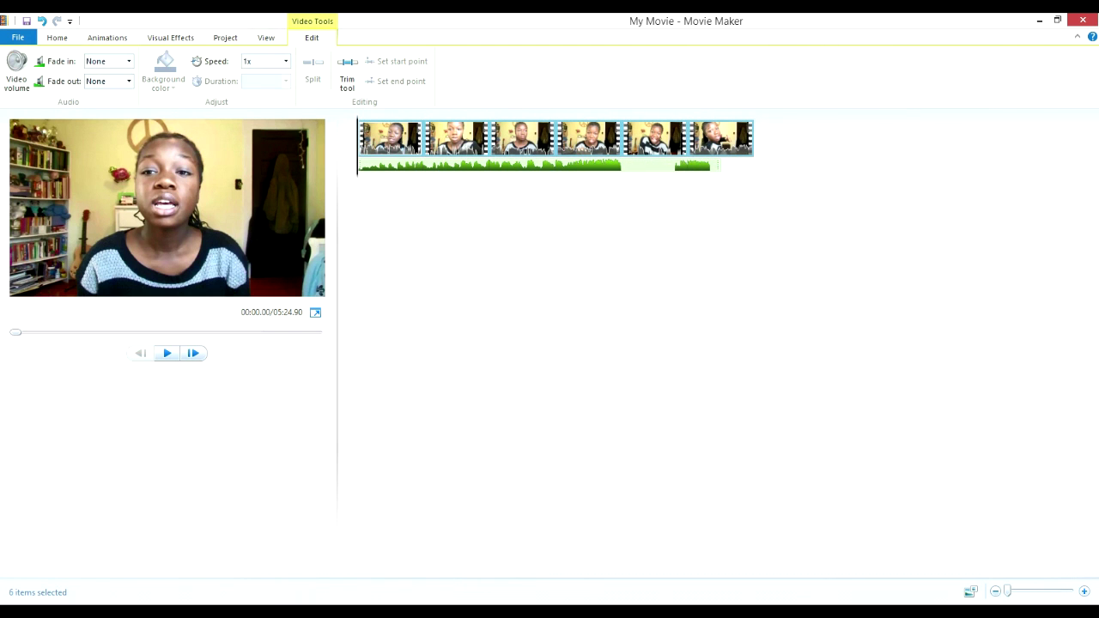
pyautogui.click(16, 67)
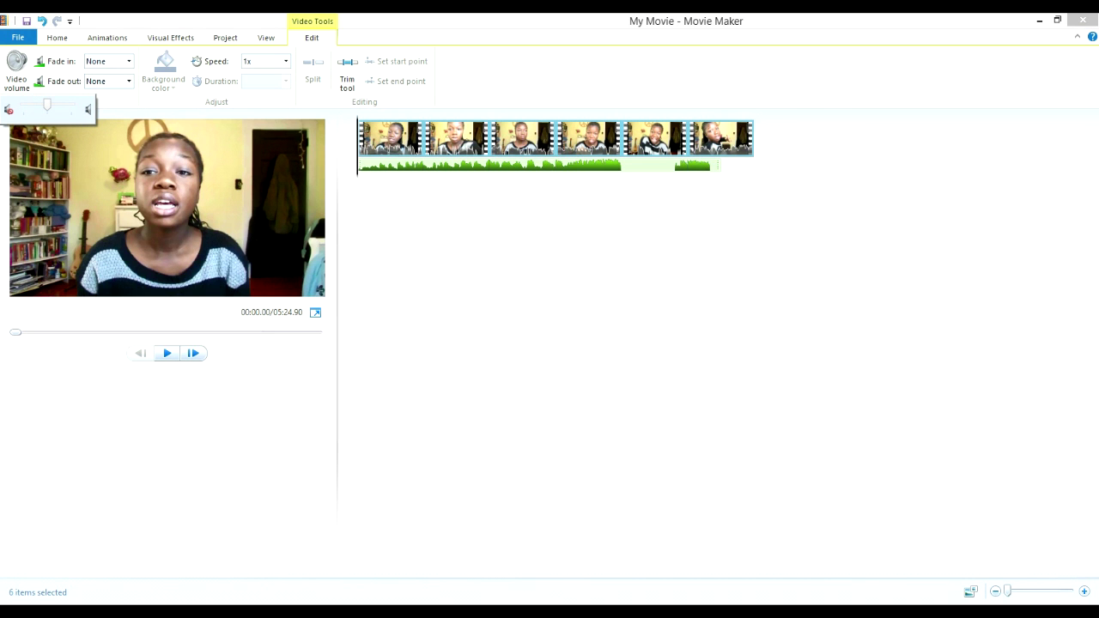
pyautogui.moveTo(47, 104); pyautogui.dragTo(23, 104)
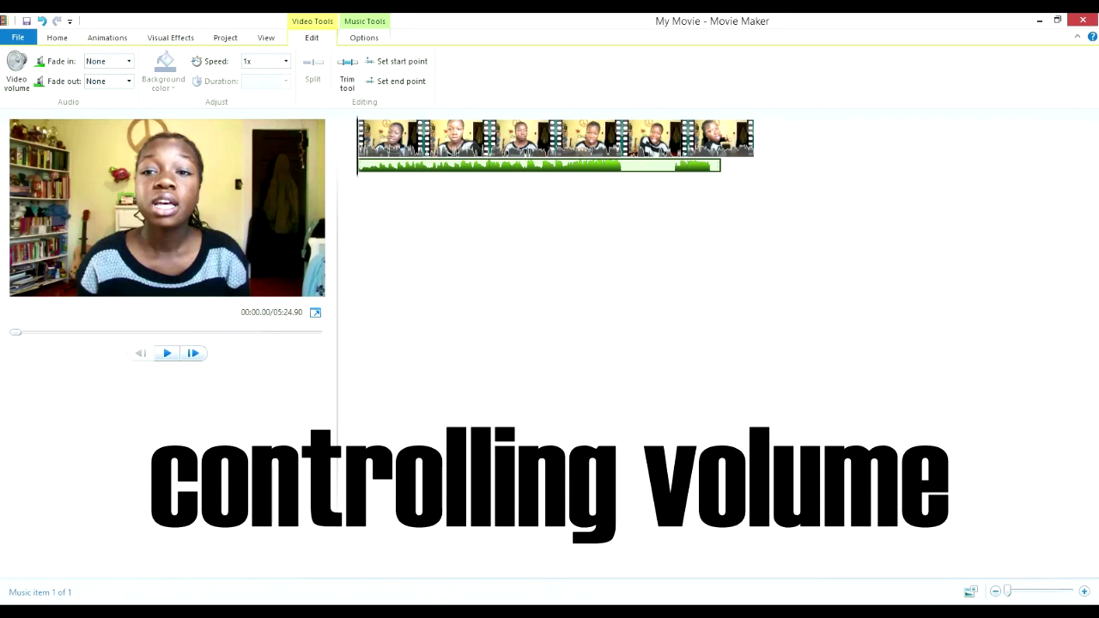
# Step: Raise the volume of the added music track slightly above the middle
pyautogui.click(364, 38)
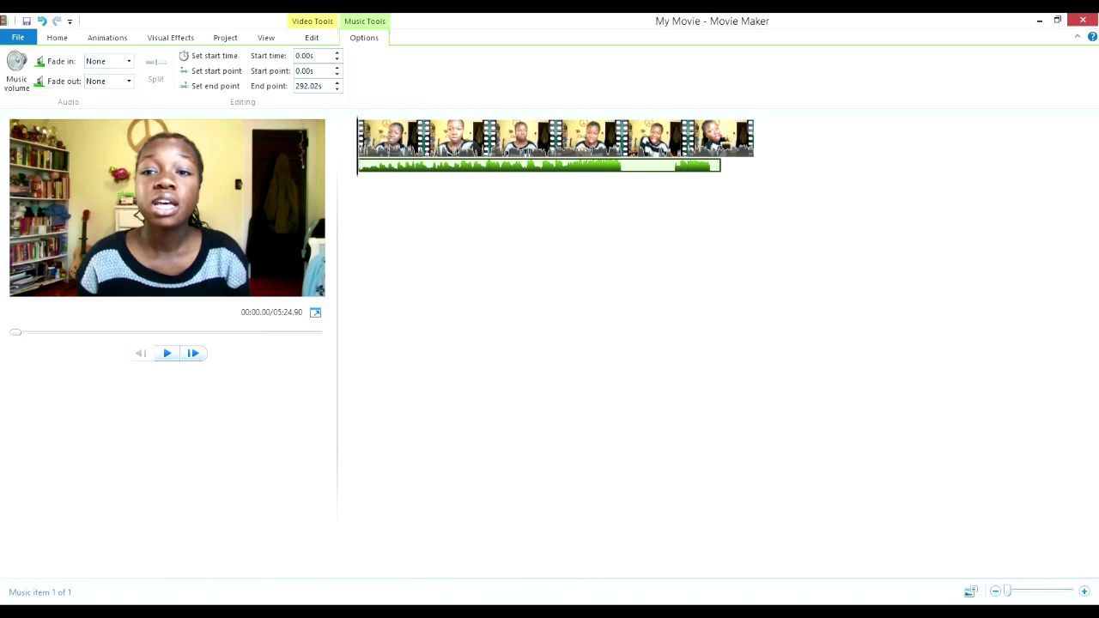
pyautogui.click(16, 71)
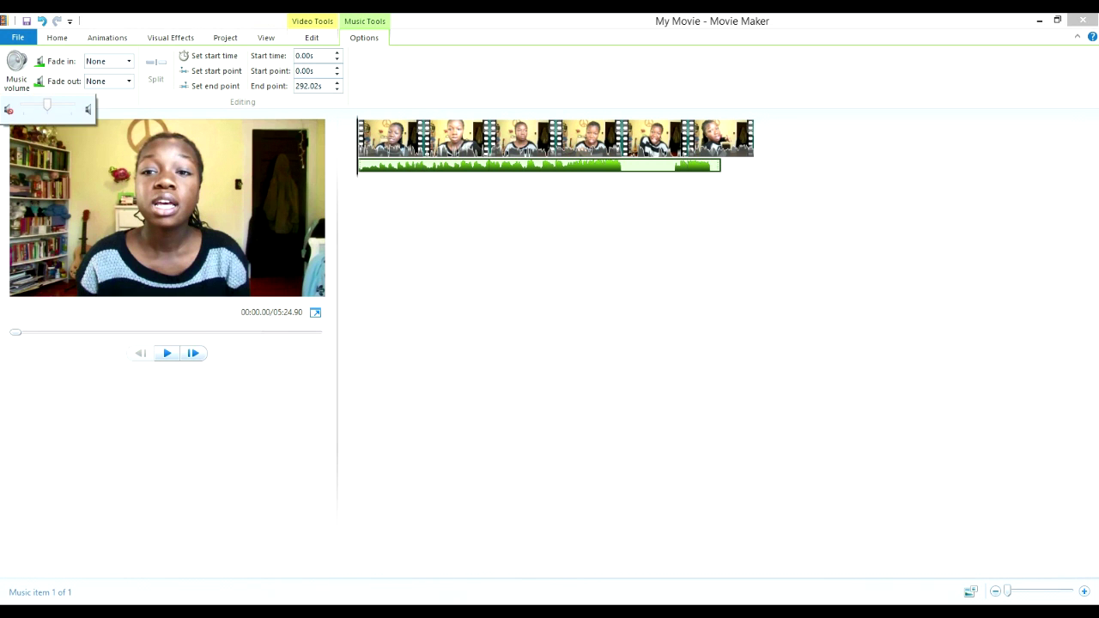
pyautogui.moveTo(47, 104); pyautogui.dragTo(57, 104)
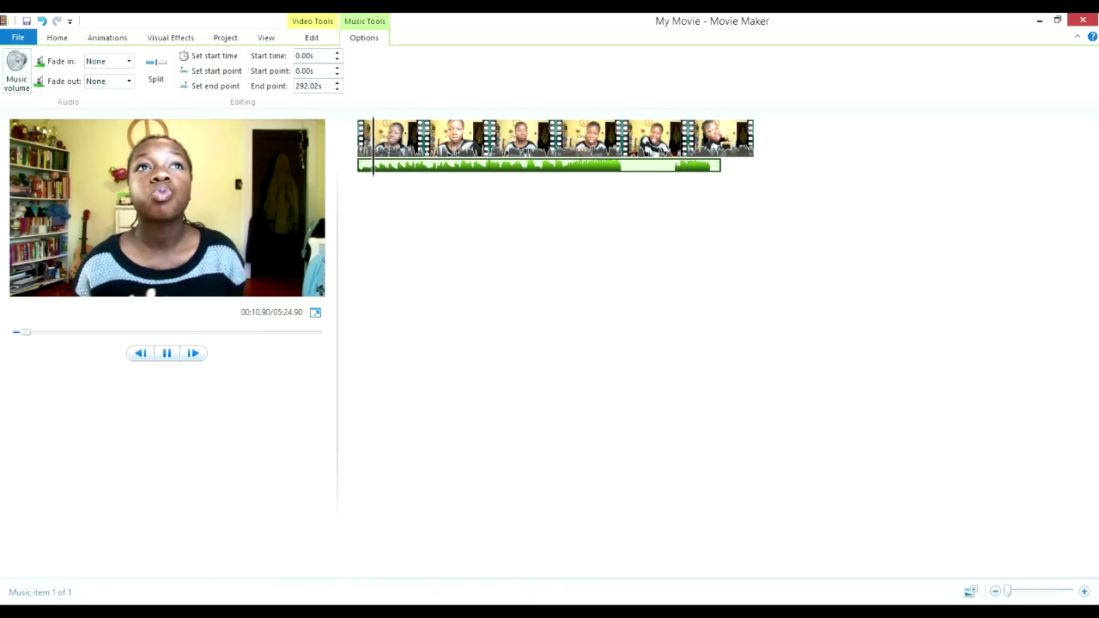
# Step: Pause playback and set the first video clip's audio fade in to Fast
pyautogui.press('space')
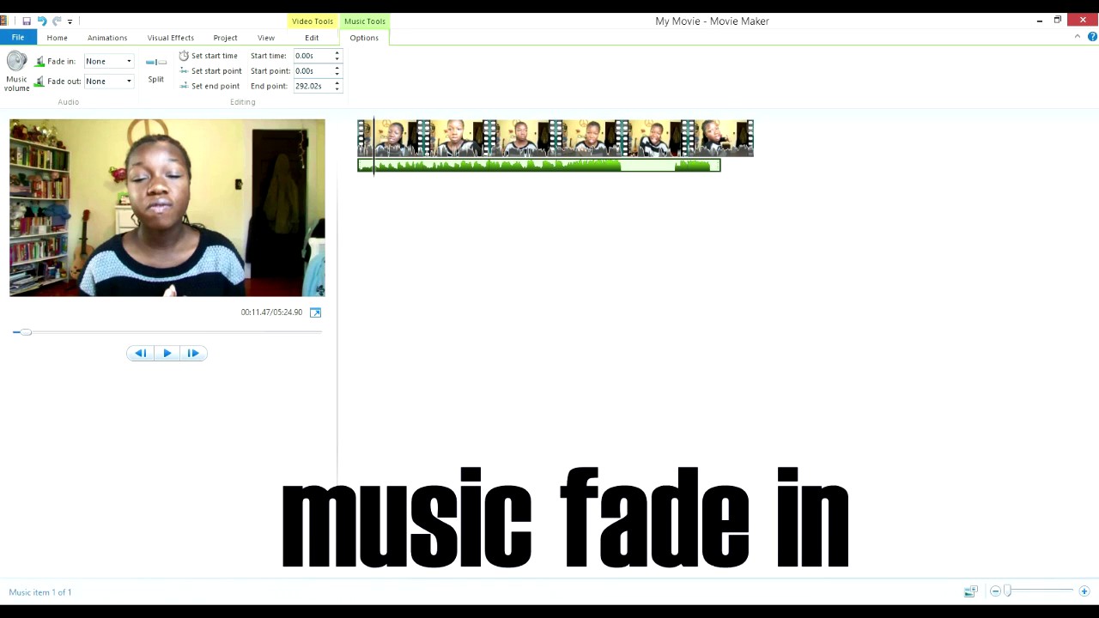
pyautogui.click(358, 138)
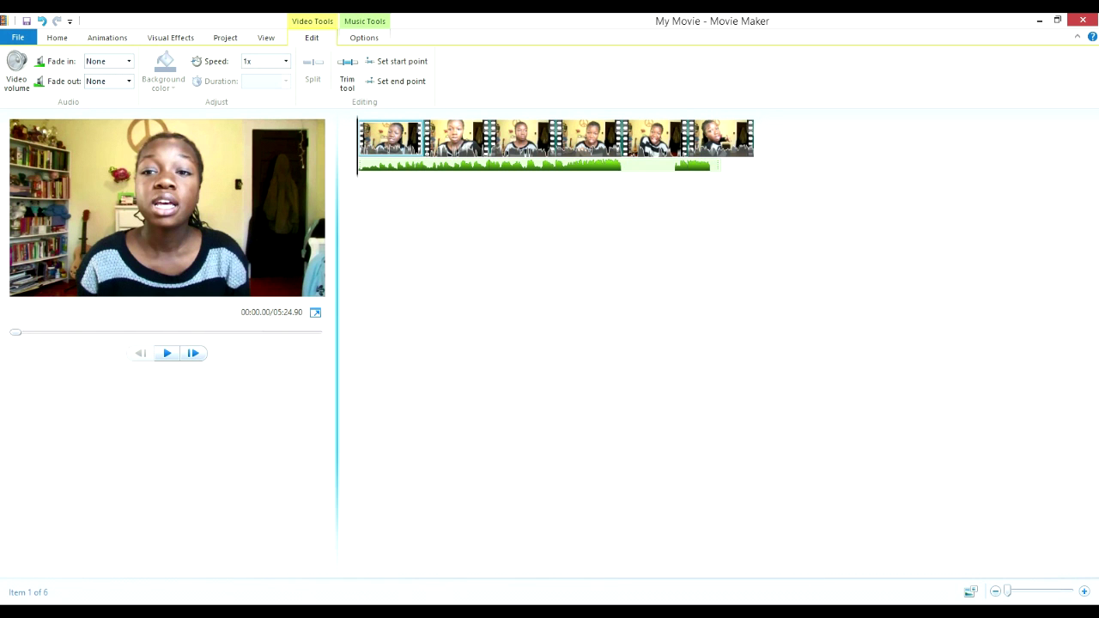
pyautogui.click(395, 166)
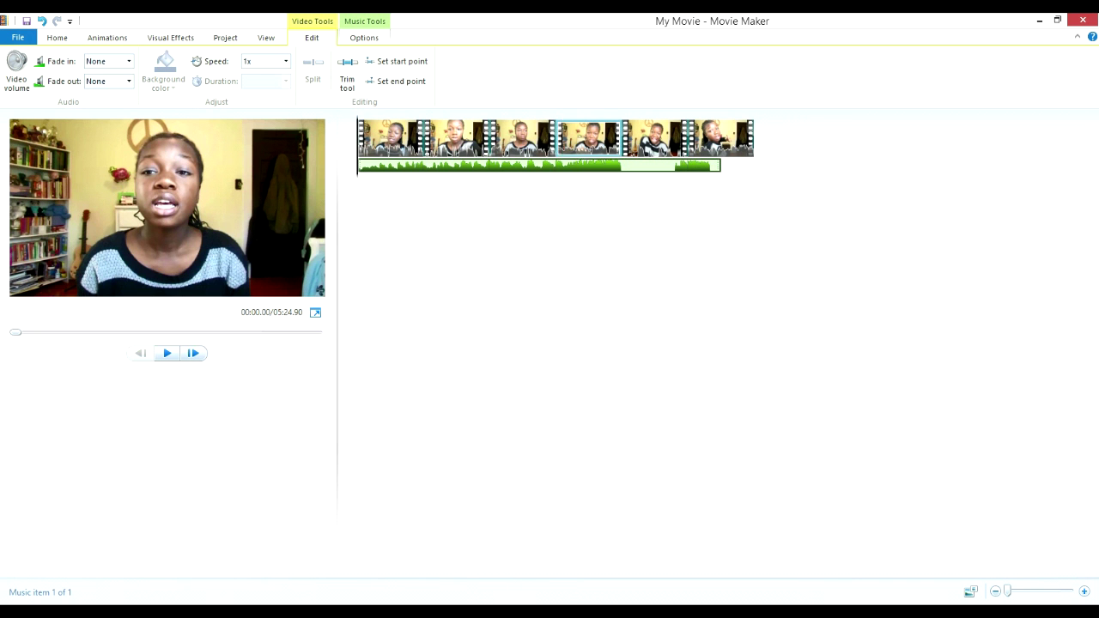
pyautogui.click(588, 138)
pyautogui.click(391, 138)
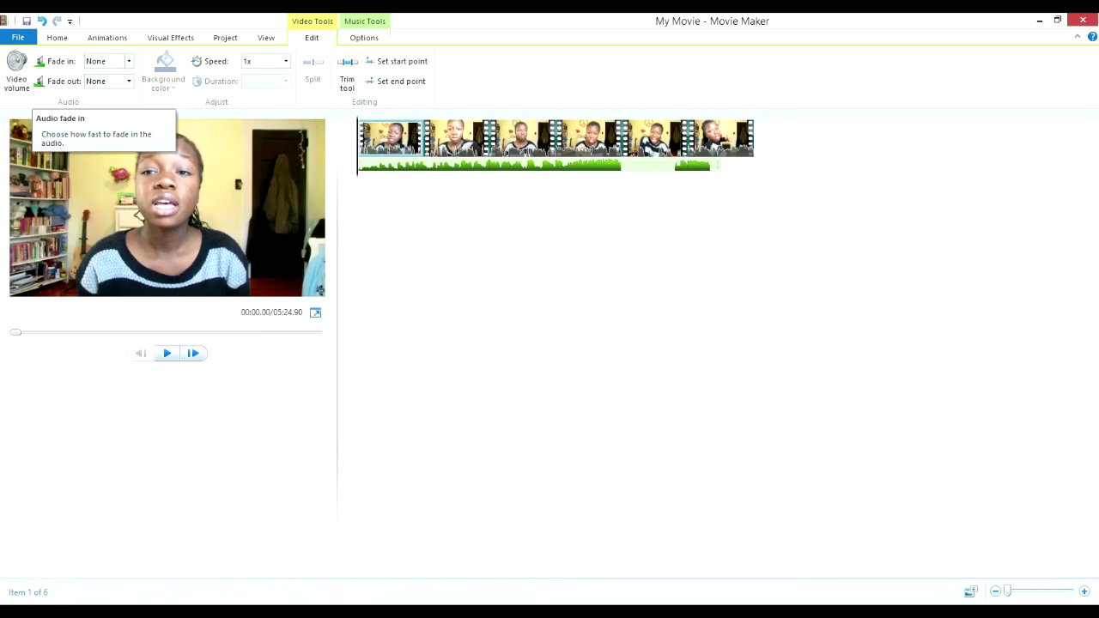
pyautogui.click(129, 62)
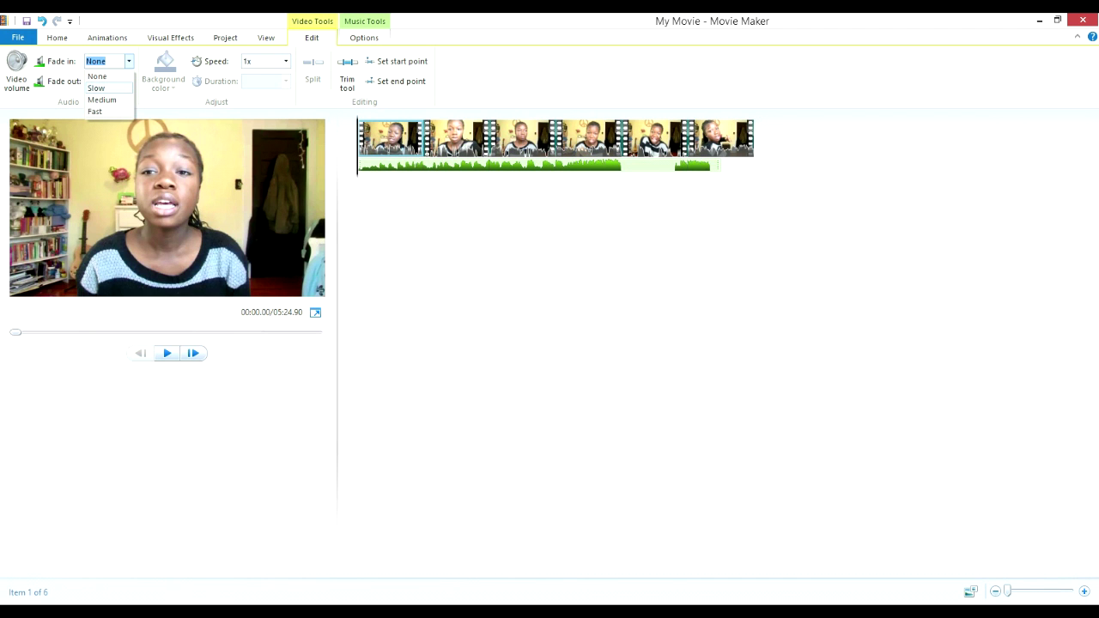
pyautogui.click(97, 112)
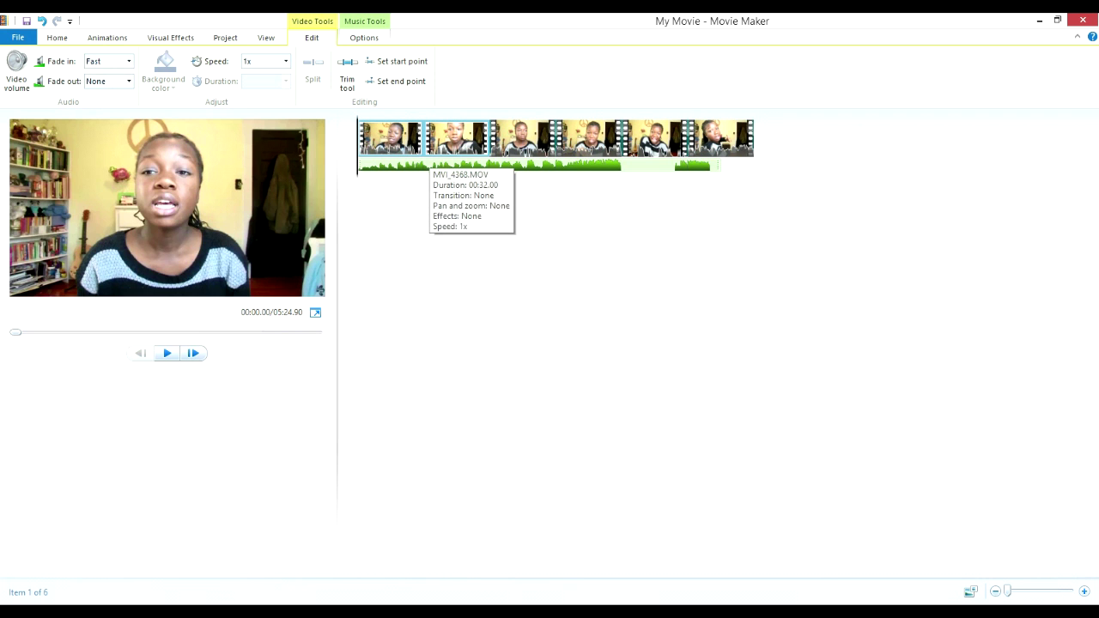
# Step: Set the first video clip's audio fade out to Medium
pyautogui.press('space')
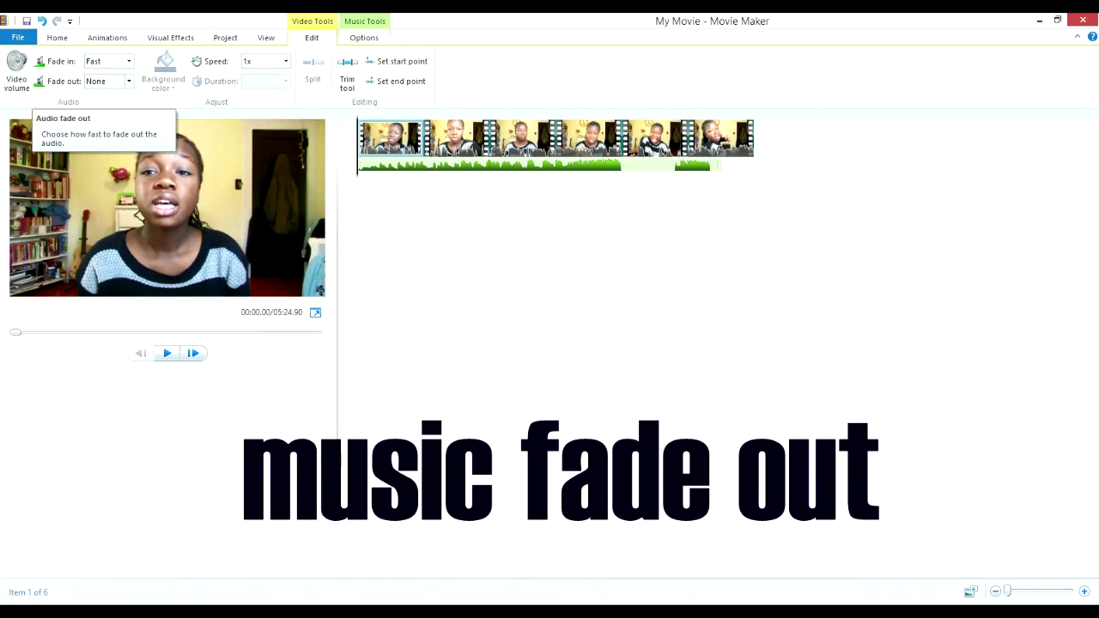
pyautogui.click(129, 81)
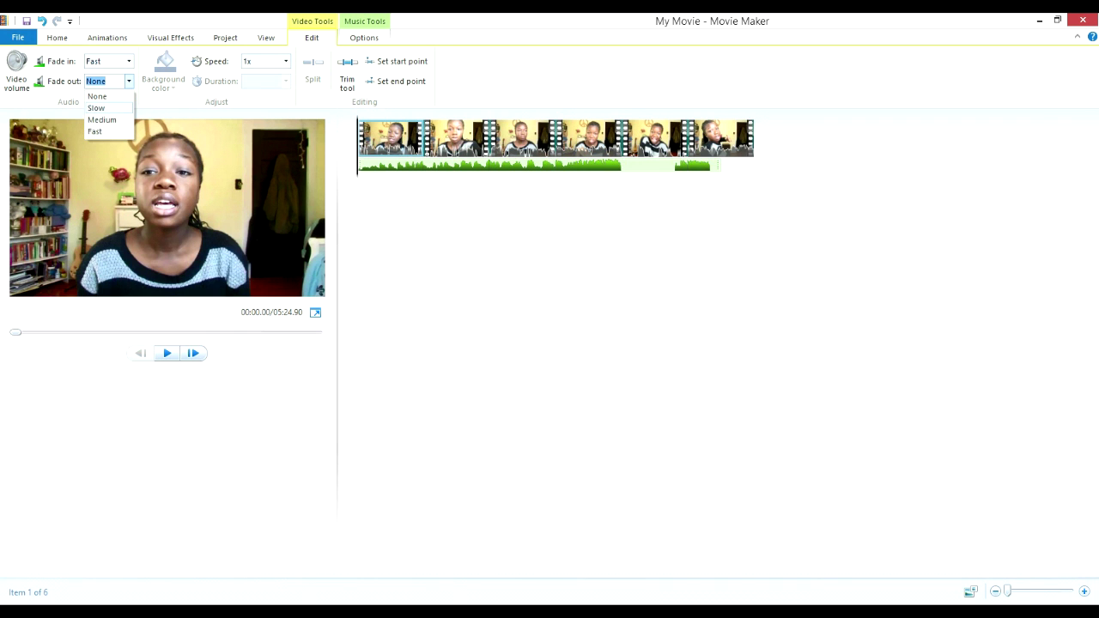
pyautogui.click(102, 120)
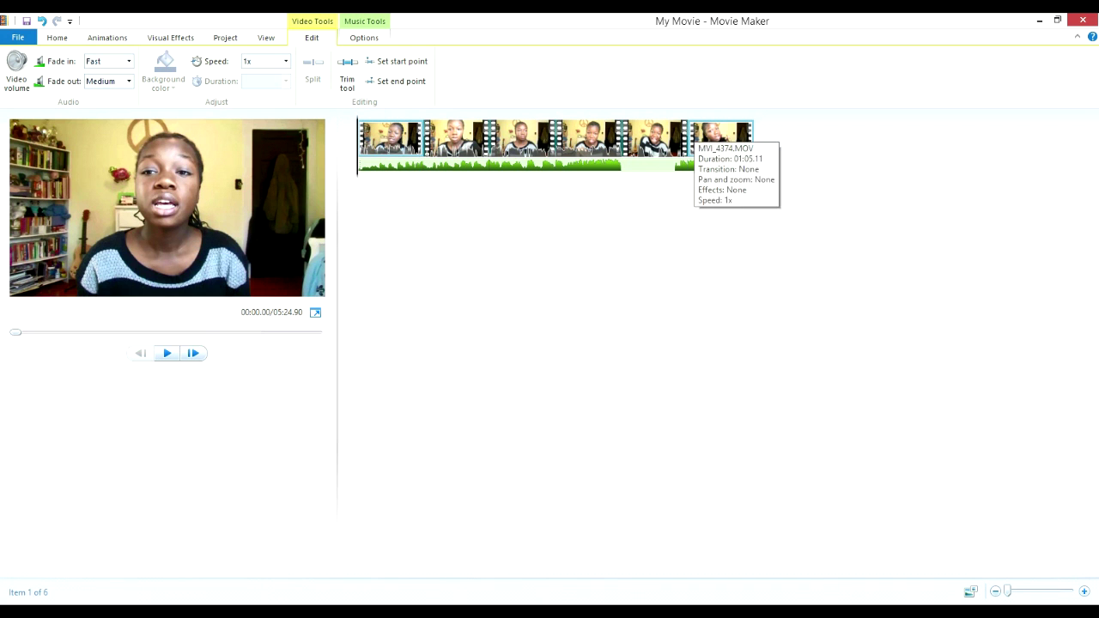
# Step: Shift the music track to start with the second video clip at about 43.94 s, and return it to the movie's beginning
pyautogui.click(540, 166)
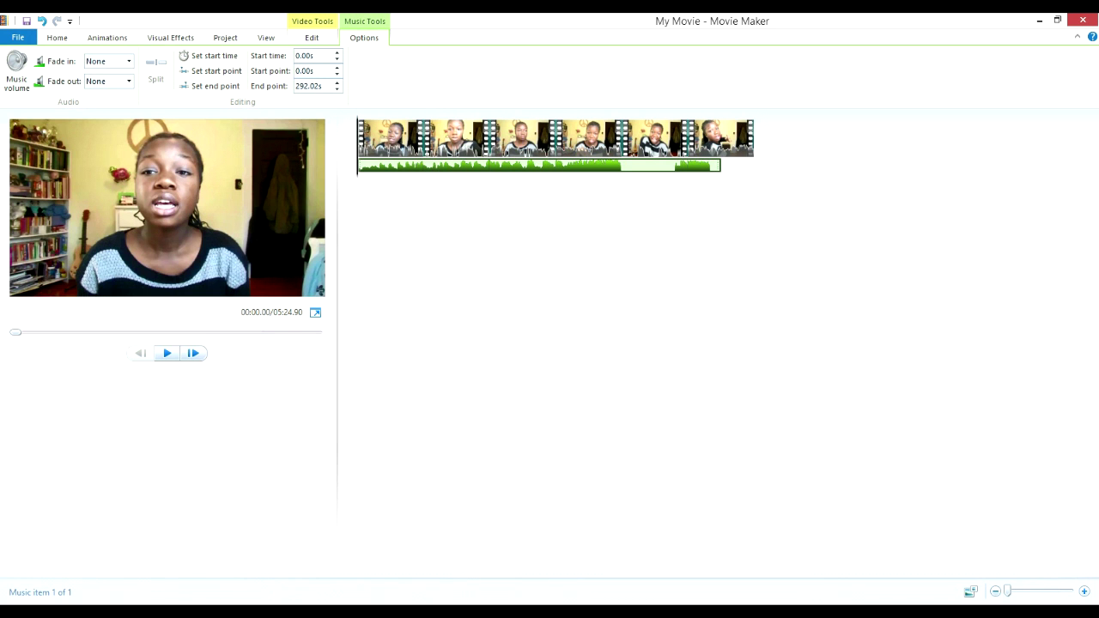
pyautogui.moveTo(404, 166); pyautogui.dragTo(420, 167)
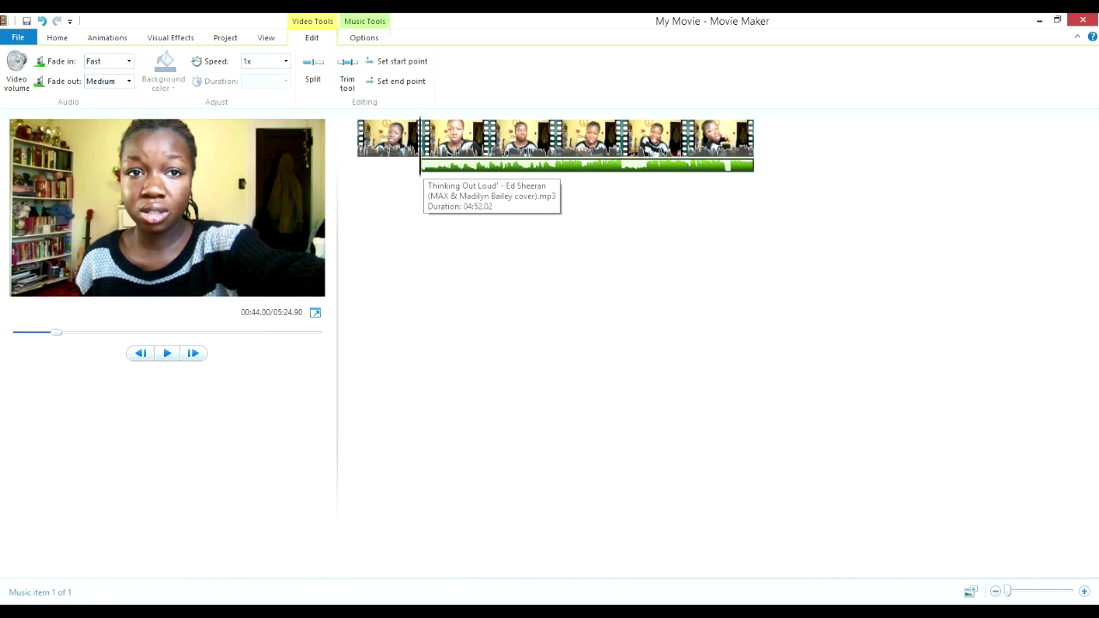
pyautogui.click(364, 37)
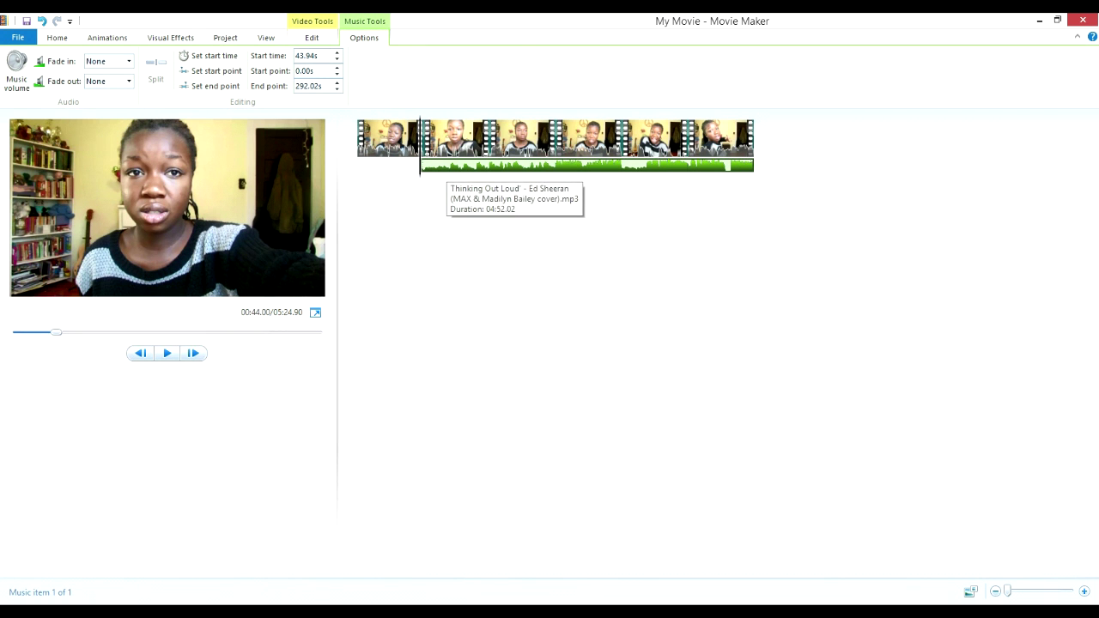
pyautogui.moveTo(429, 165); pyautogui.dragTo(354, 165)
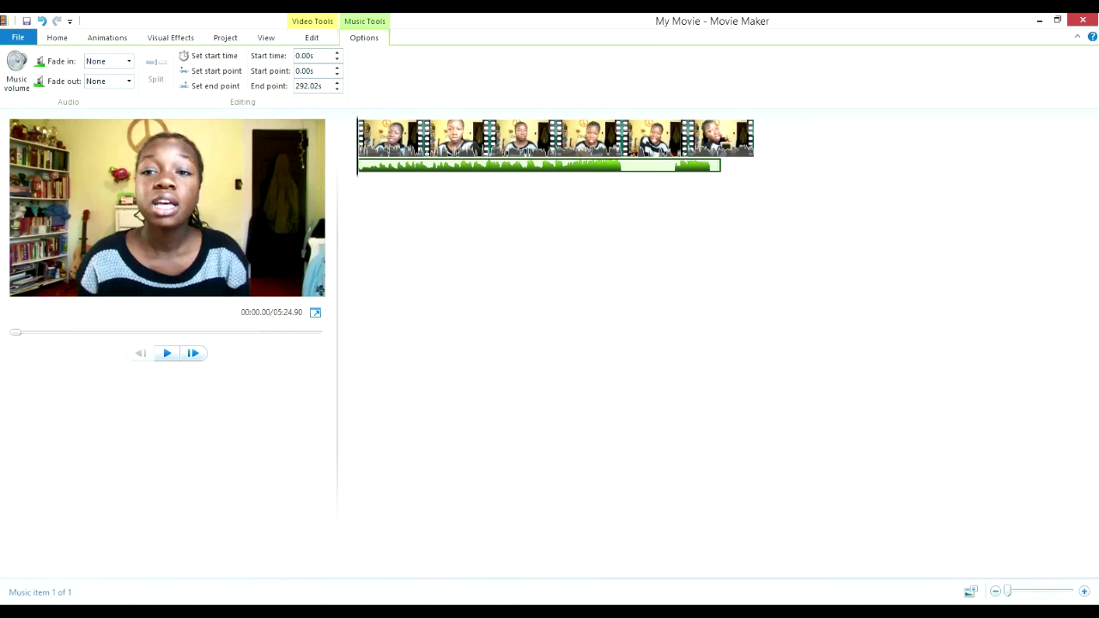
# Step: Preview the movie around 43.97 s and set the music track's start point to 43.97 s
pyautogui.click(308, 70)
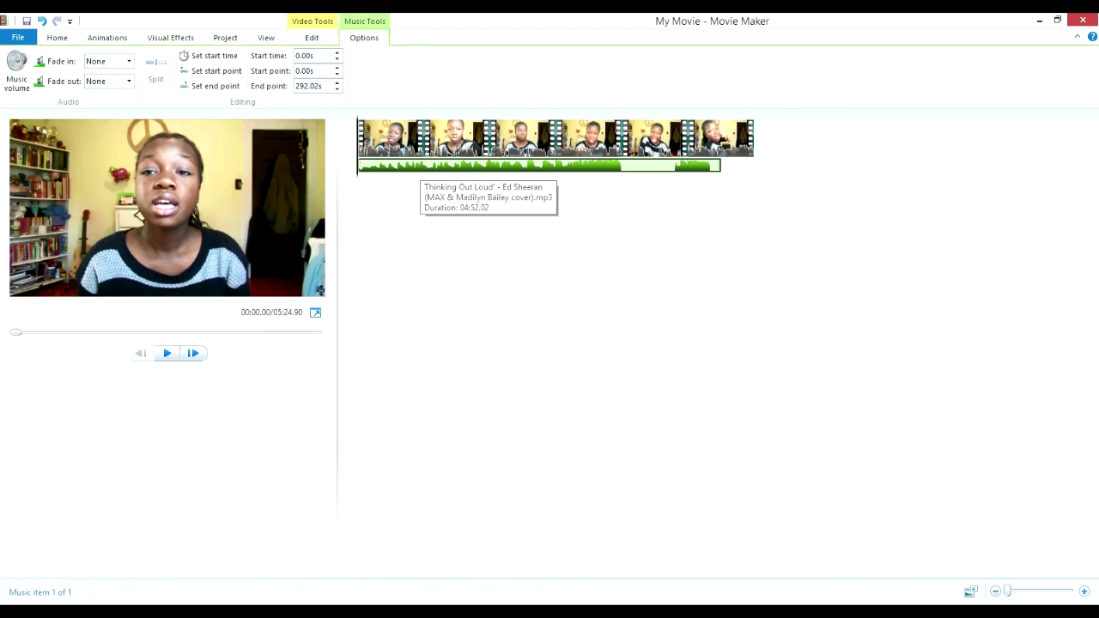
pyautogui.click(420, 166)
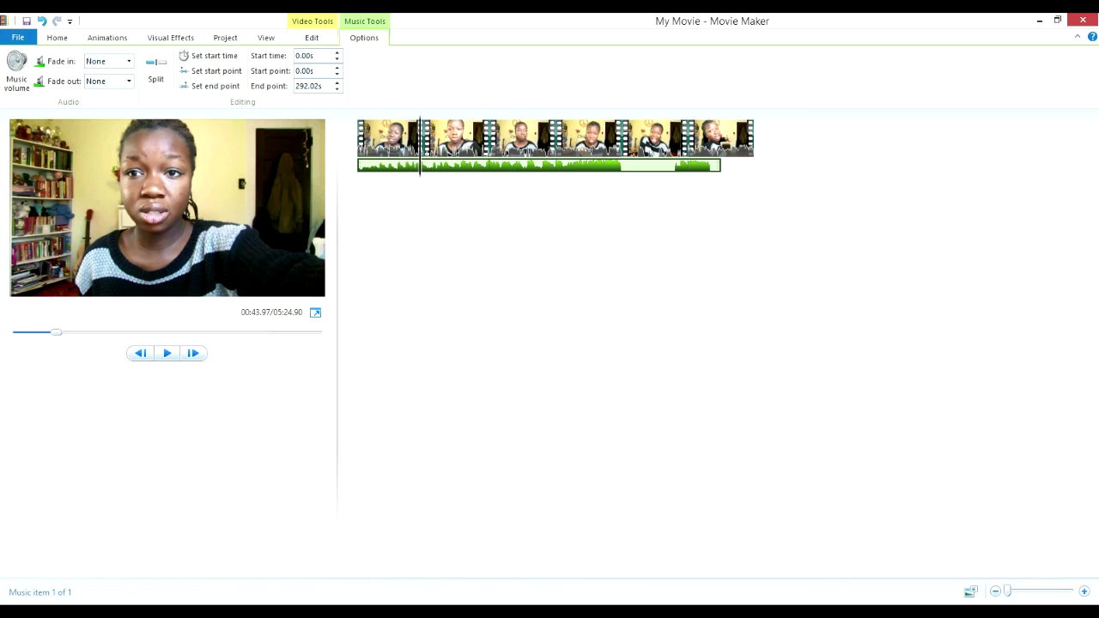
pyautogui.click(311, 38)
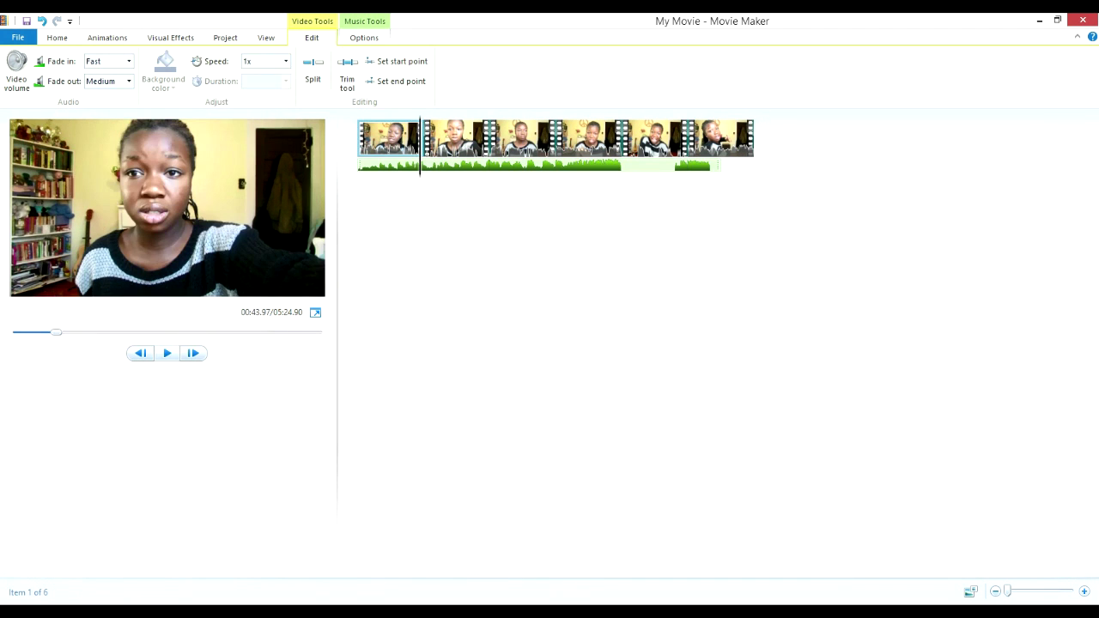
pyautogui.click(167, 353)
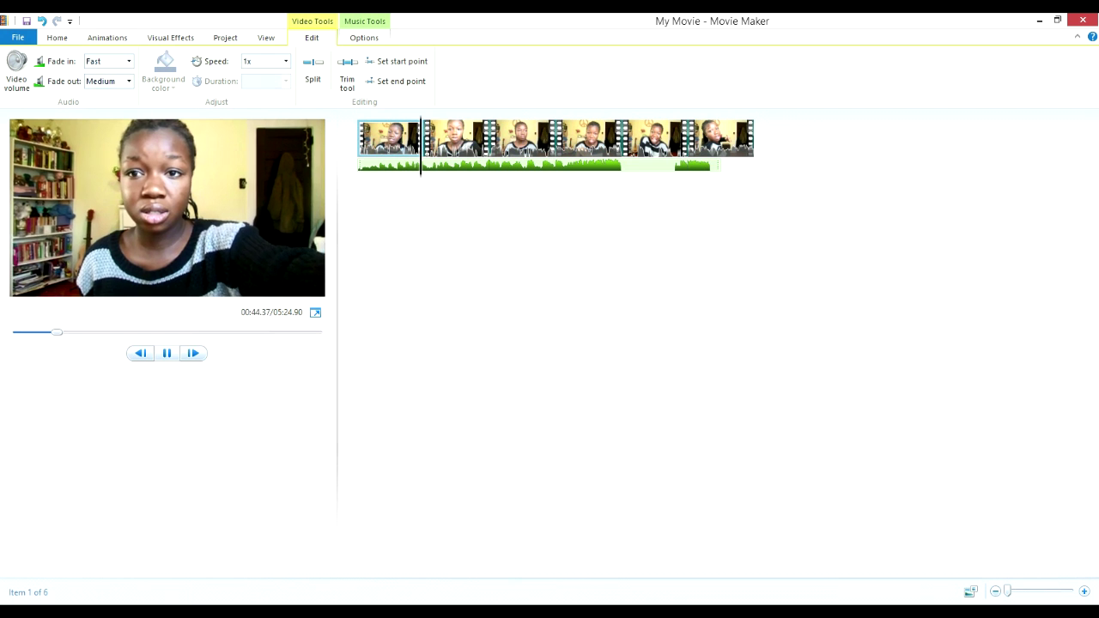
pyautogui.click(166, 352)
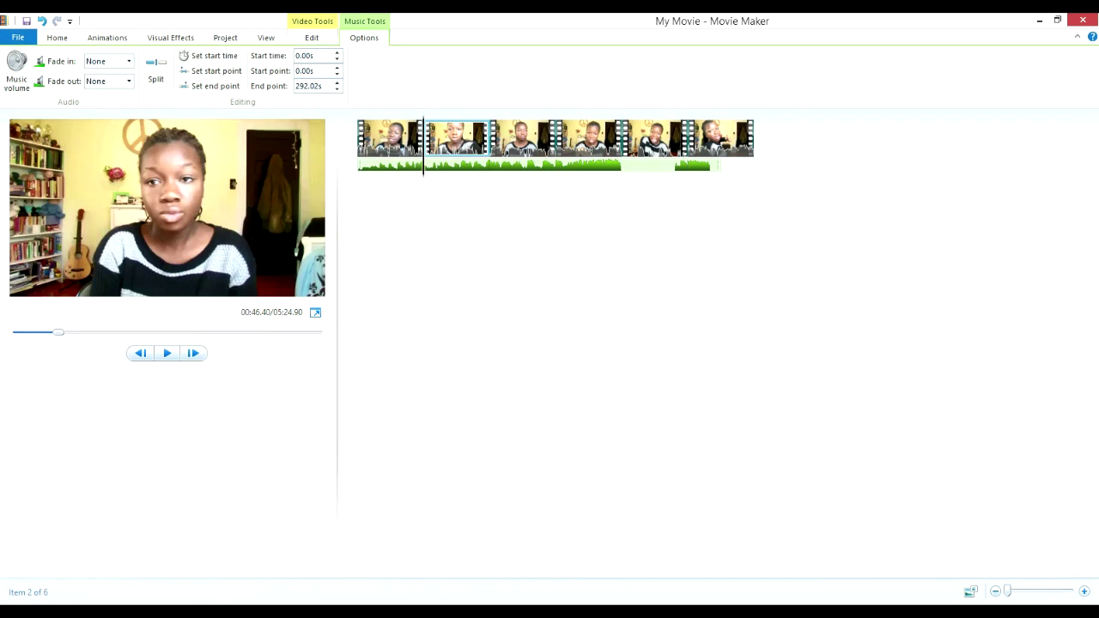
pyautogui.write('43.97')
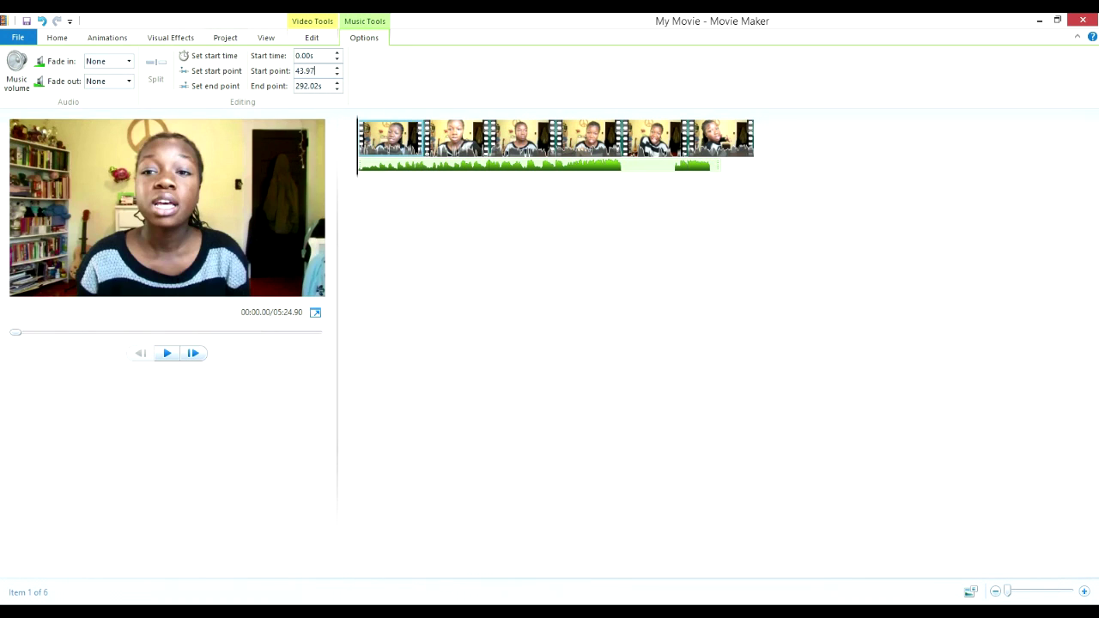
pyautogui.press('Return')
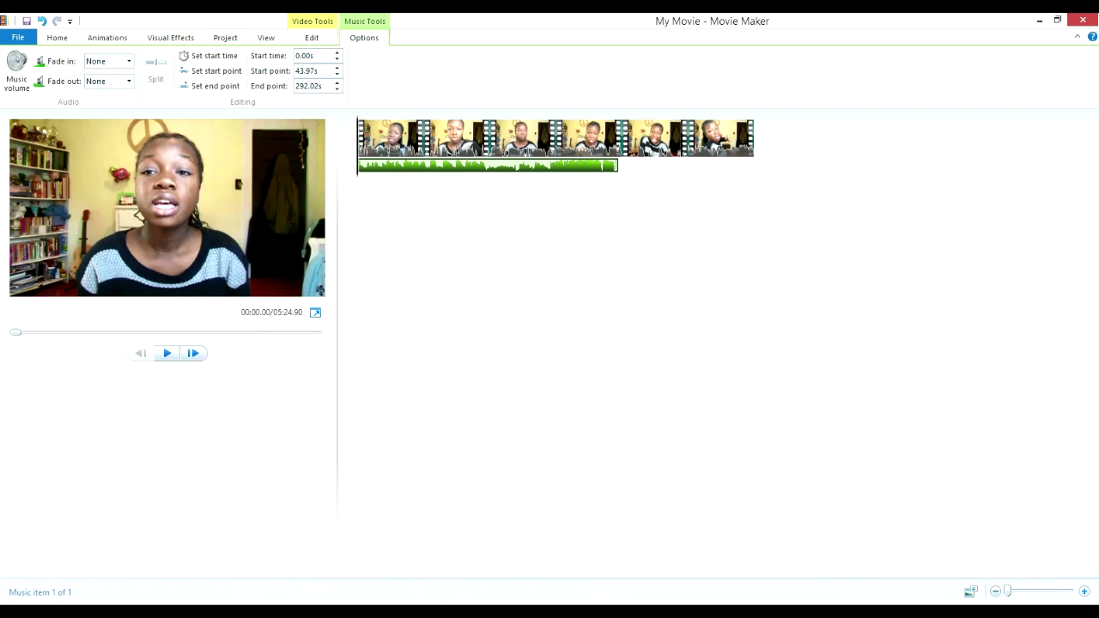
# Step: Play the trimmed music from the beginning and undo the start point change
pyautogui.press('space')
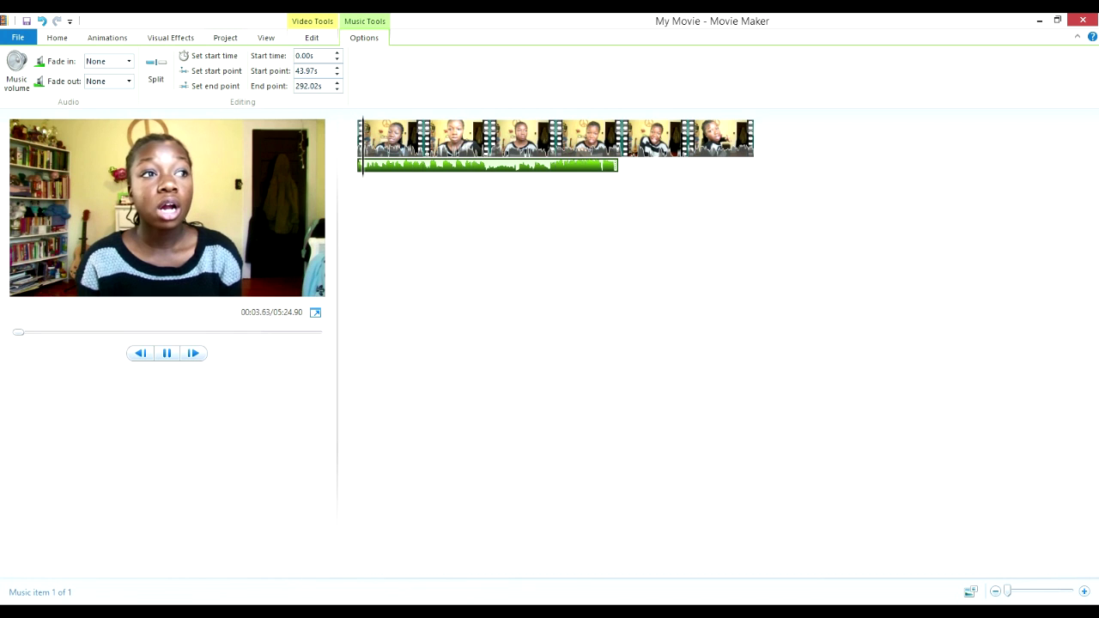
pyautogui.press('Home')
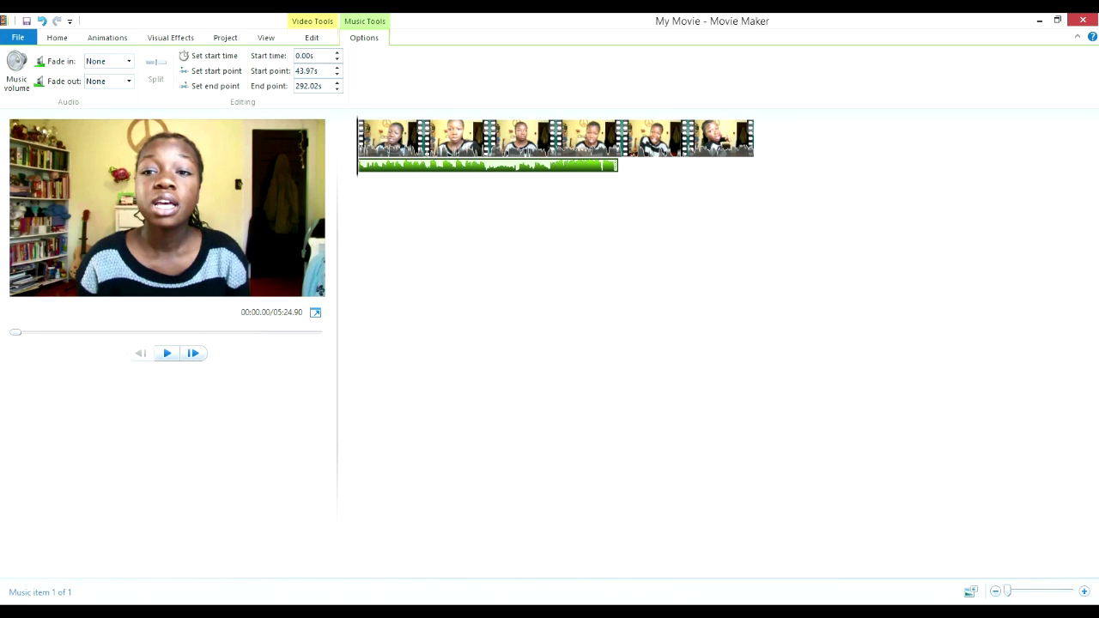
pyautogui.hotkey('ctrl', 'z')
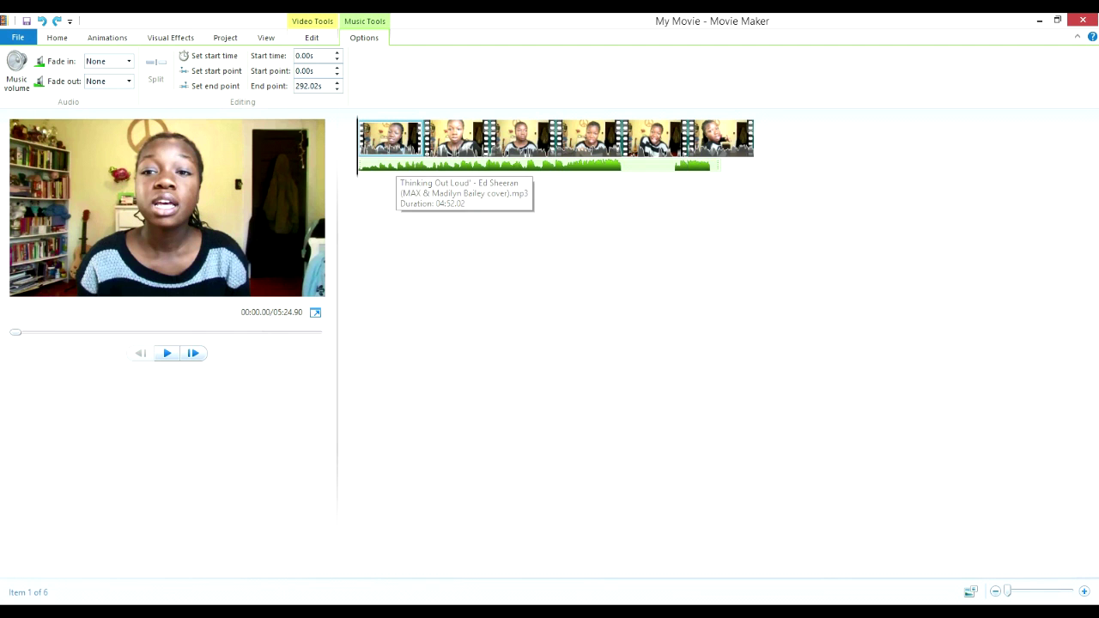
# Step: Split the music track at about 61 s and move its second part under the third video clip
pyautogui.moveTo(393, 165); pyautogui.dragTo(361, 165)
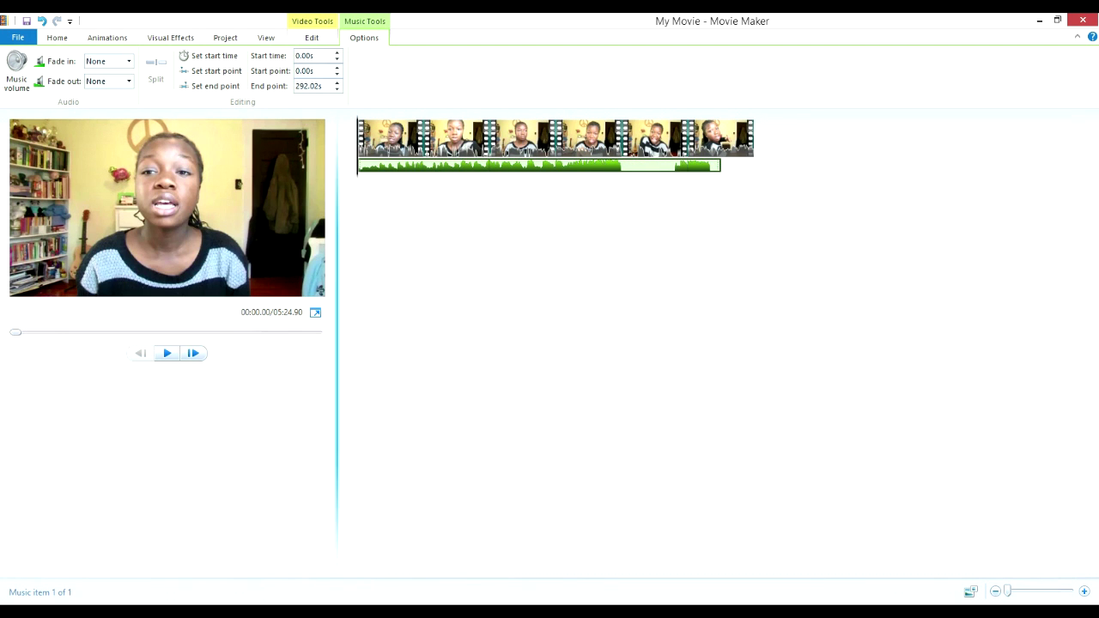
pyautogui.moveTo(357, 146); pyautogui.dragTo(453, 146)
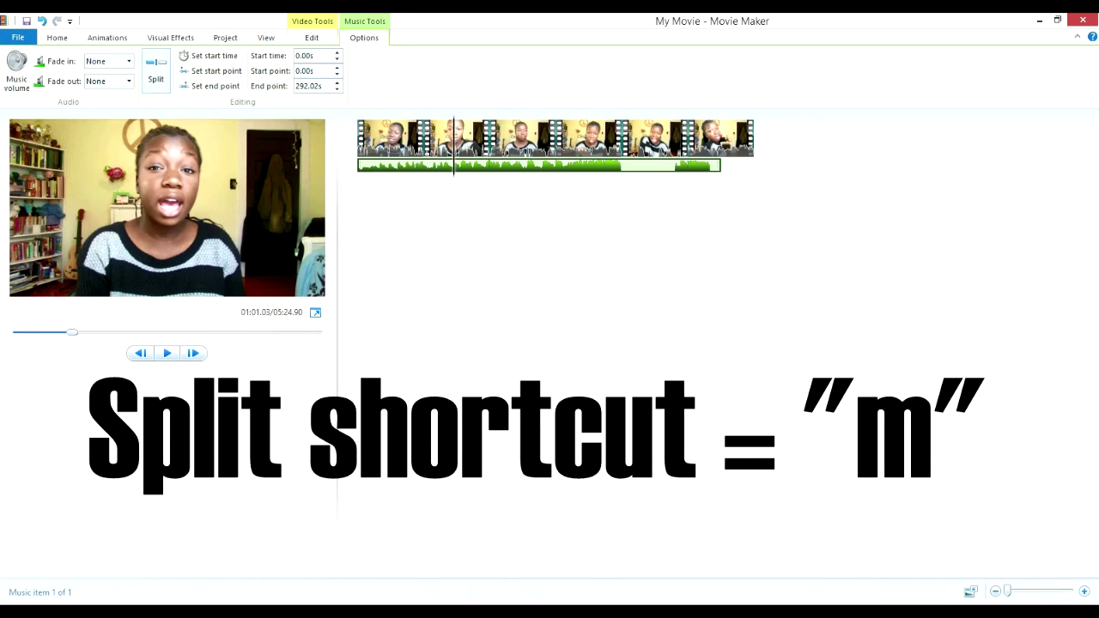
pyautogui.press('m')
pyautogui.moveTo(461, 166); pyautogui.dragTo(527, 167)
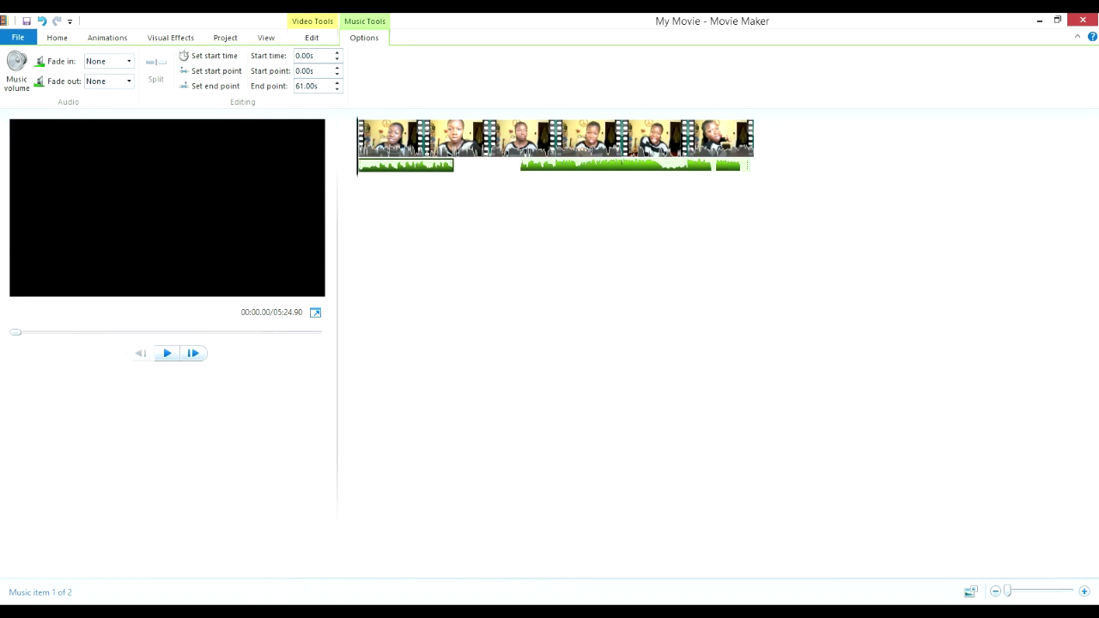
# Step: Move the second music part back to start at about 63.36 s, leaving a short gap, and preview that section
pyautogui.press('space')
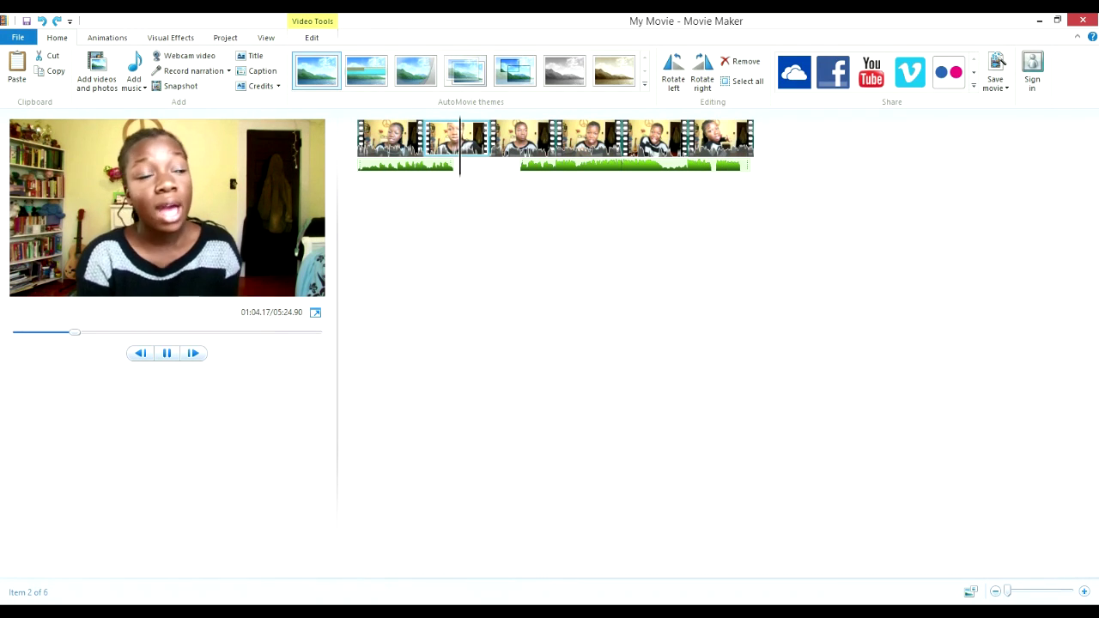
pyautogui.moveTo(520, 165); pyautogui.dragTo(459, 165)
pyautogui.click(438, 166)
pyautogui.press('Home')
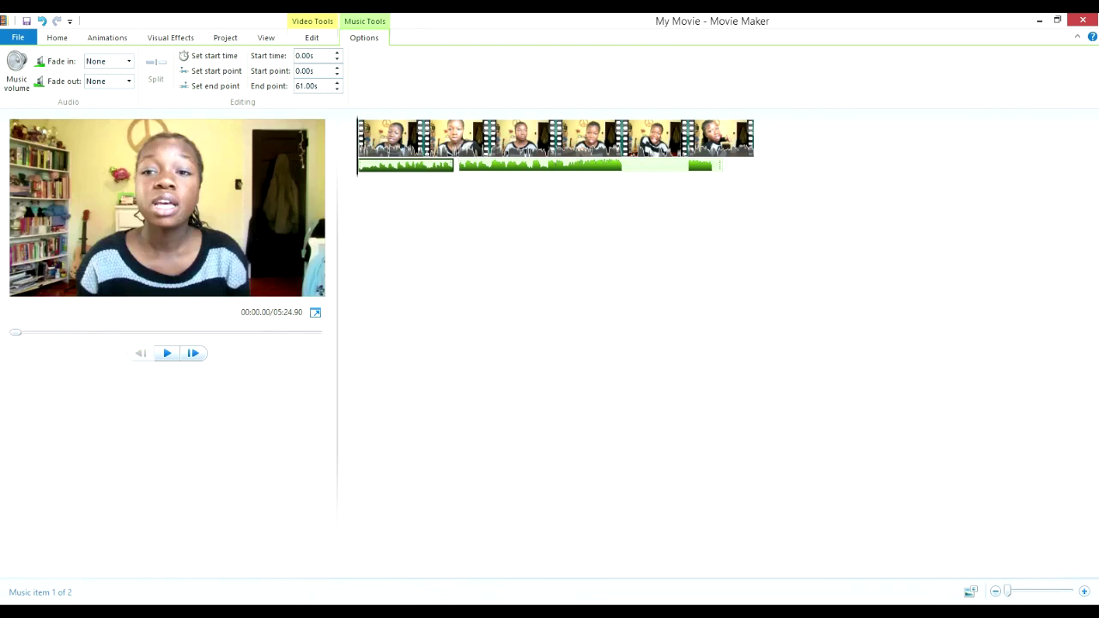
pyautogui.click(456, 138)
pyautogui.moveTo(424, 139); pyautogui.dragTo(465, 139)
pyautogui.press('space')
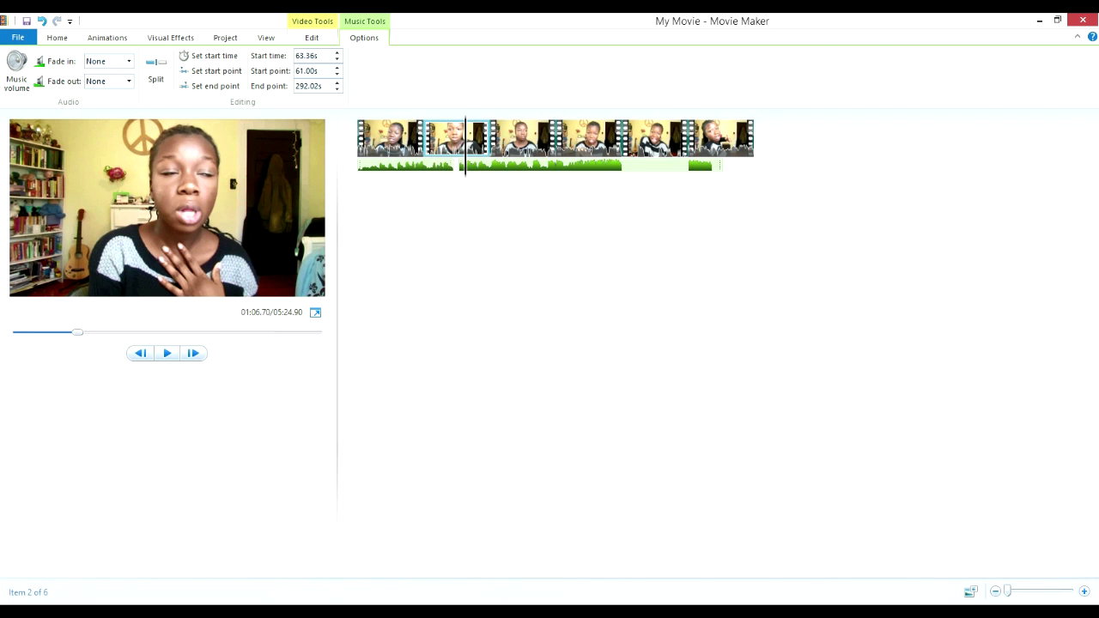
# Step: Set the fade out of the first music part to Fast
pyautogui.press('Home')
pyautogui.click(108, 82)
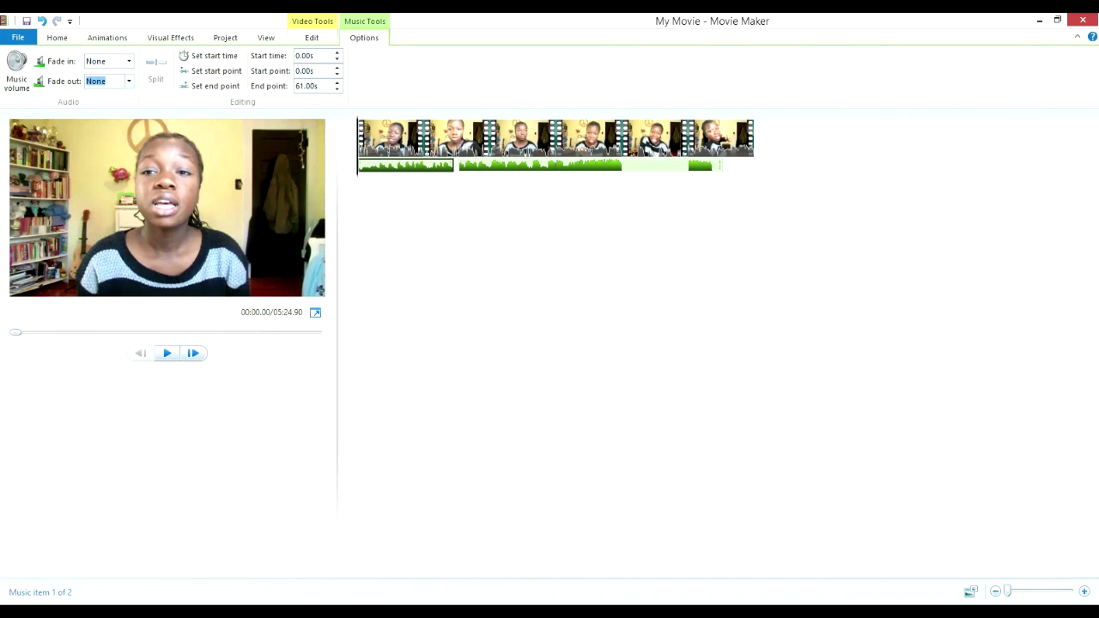
pyautogui.click(129, 81)
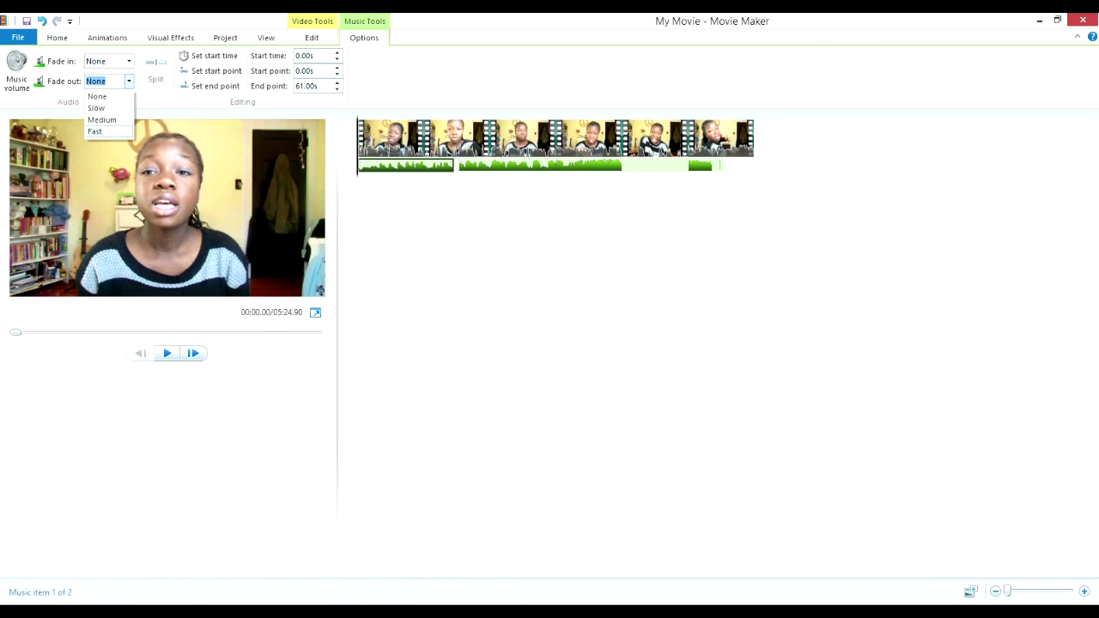
pyautogui.click(96, 132)
# Step: Set the fade in of the second music part to Fast and play the movie from where that part starts
pyautogui.click(470, 165)
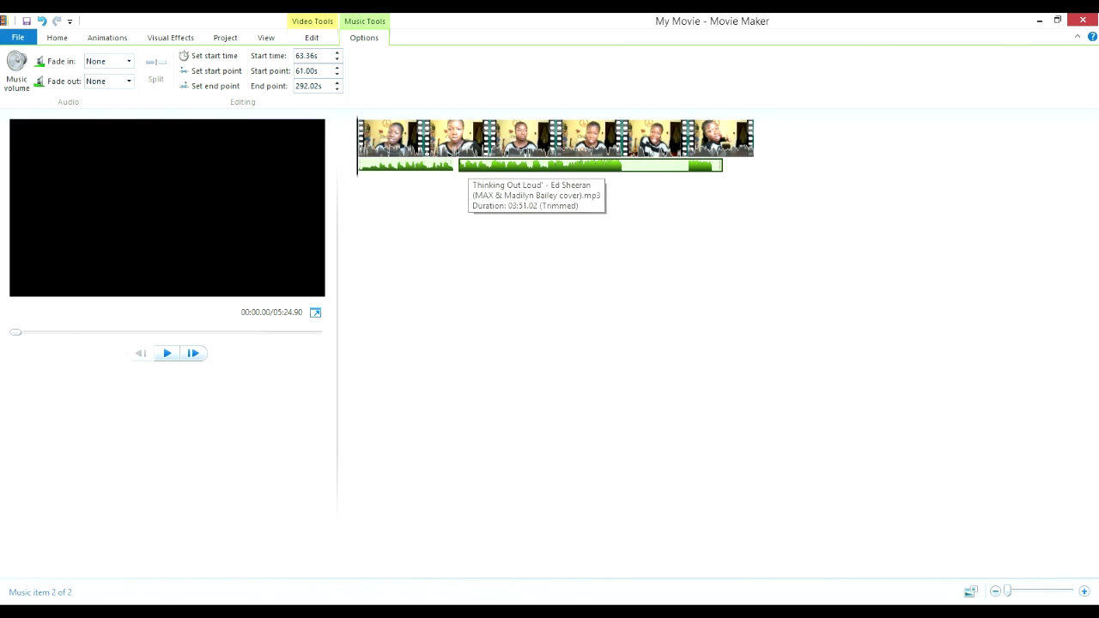
pyautogui.hotkey('alt', 'Down')
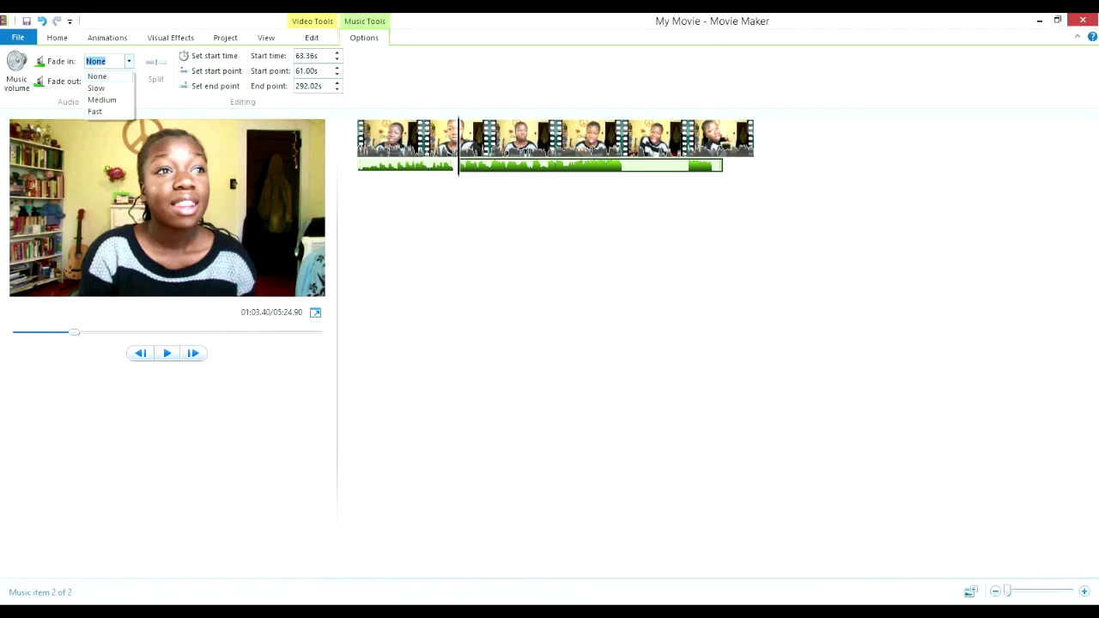
pyautogui.press('Down')
pyautogui.press('Down')
pyautogui.press('Down')
pyautogui.press('Return')
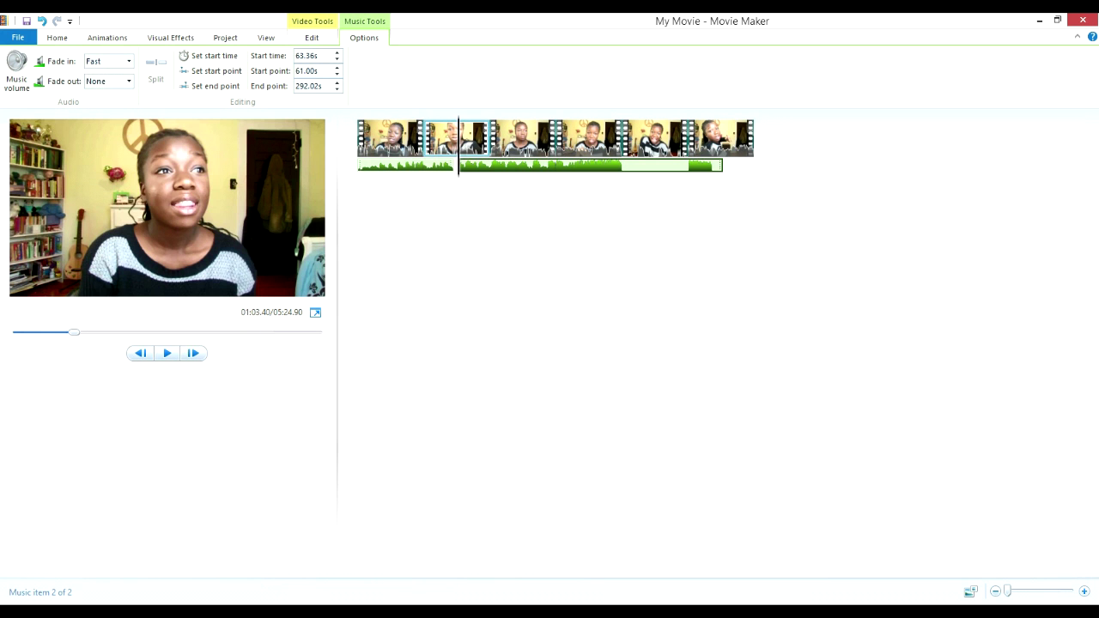
pyautogui.click(457, 139)
pyautogui.press('space')
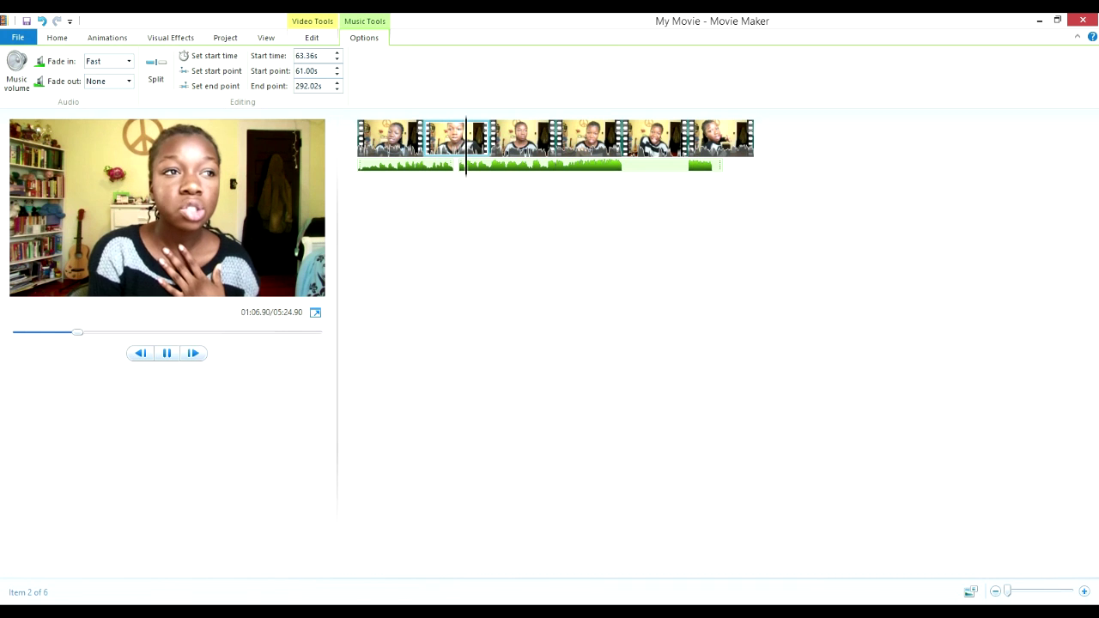
# Step: Stop playback and split the second music part at about 172.6 s and again at about 255.6 s in the movie
pyautogui.press('space')
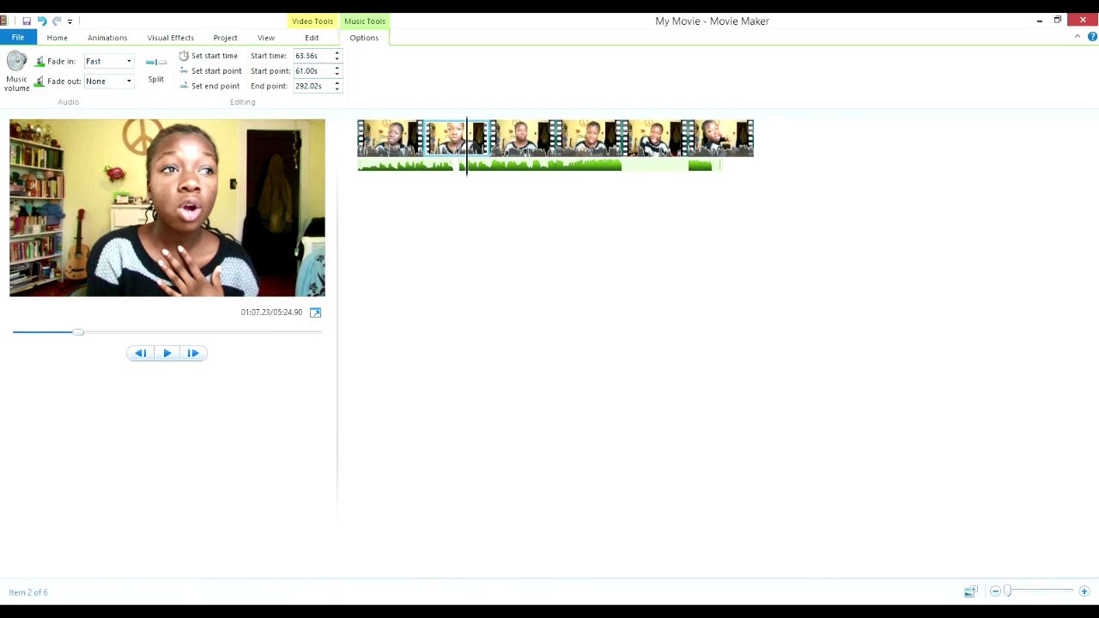
pyautogui.click(575, 165)
pyautogui.press('space')
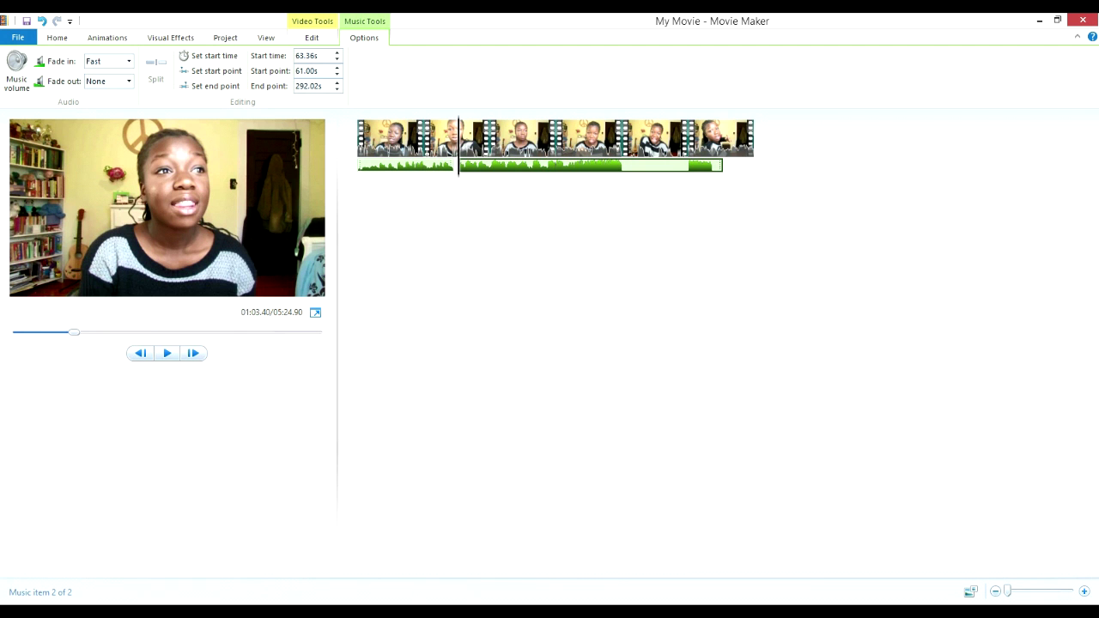
pyautogui.moveTo(458, 163); pyautogui.dragTo(537, 163)
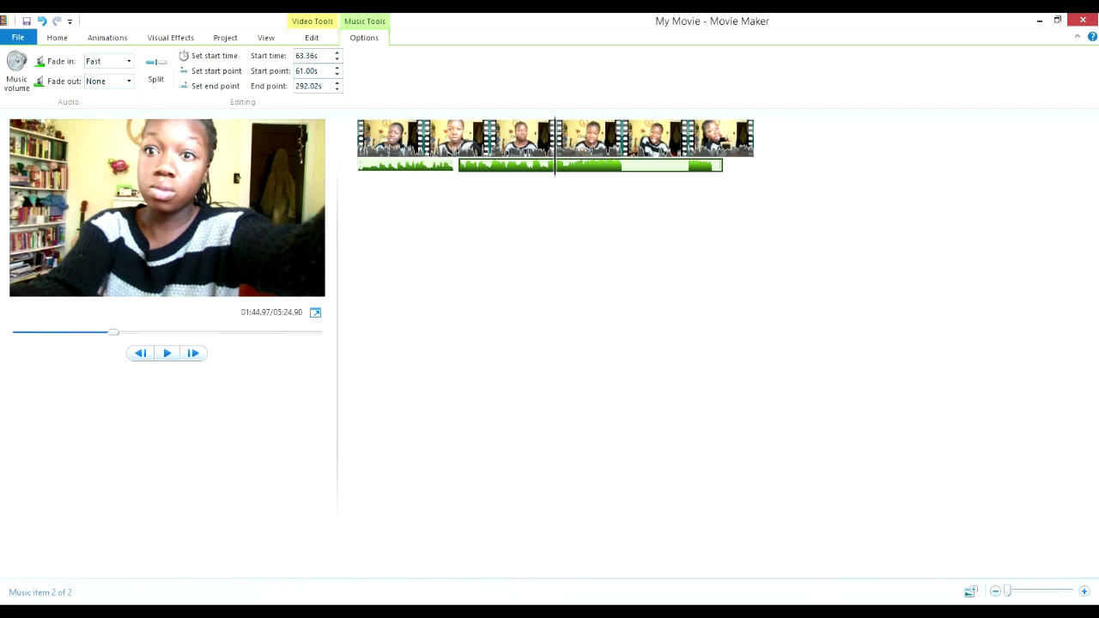
pyautogui.press('m')
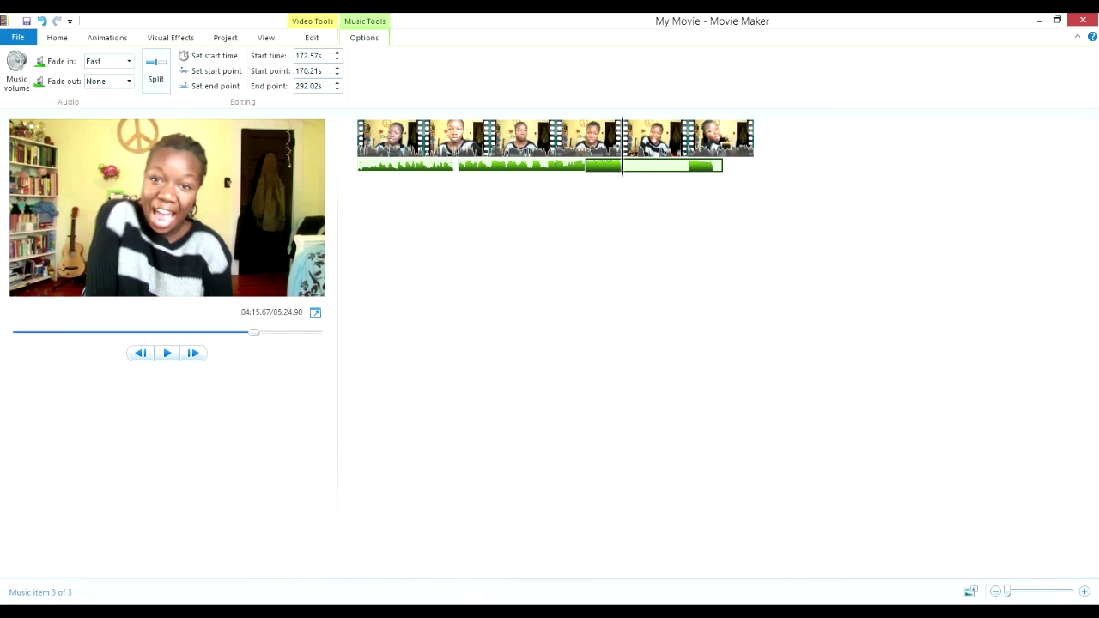
pyautogui.press('m')
# Step: Lower the volume of the third music part and compare its volume setting with that of the second music part
pyautogui.click(604, 166)
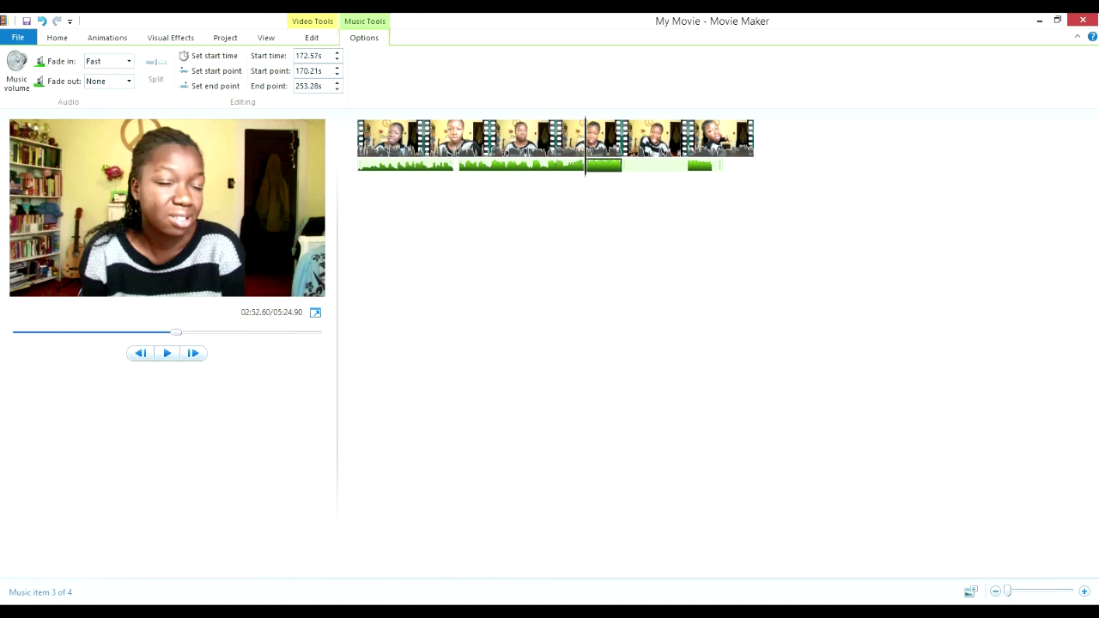
pyautogui.click(17, 69)
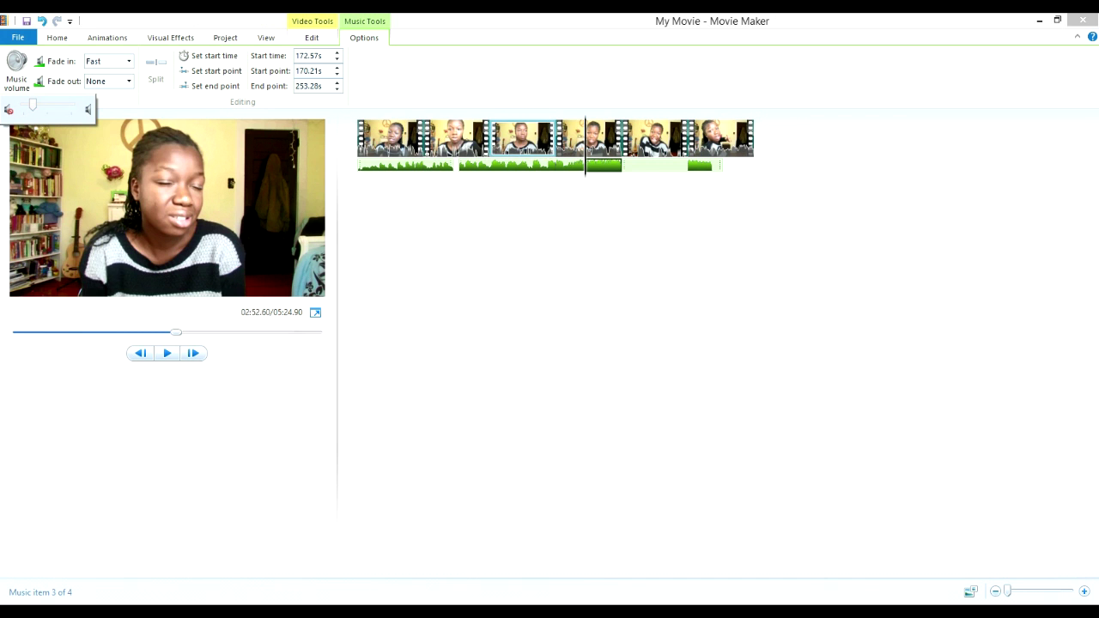
pyautogui.click(523, 165)
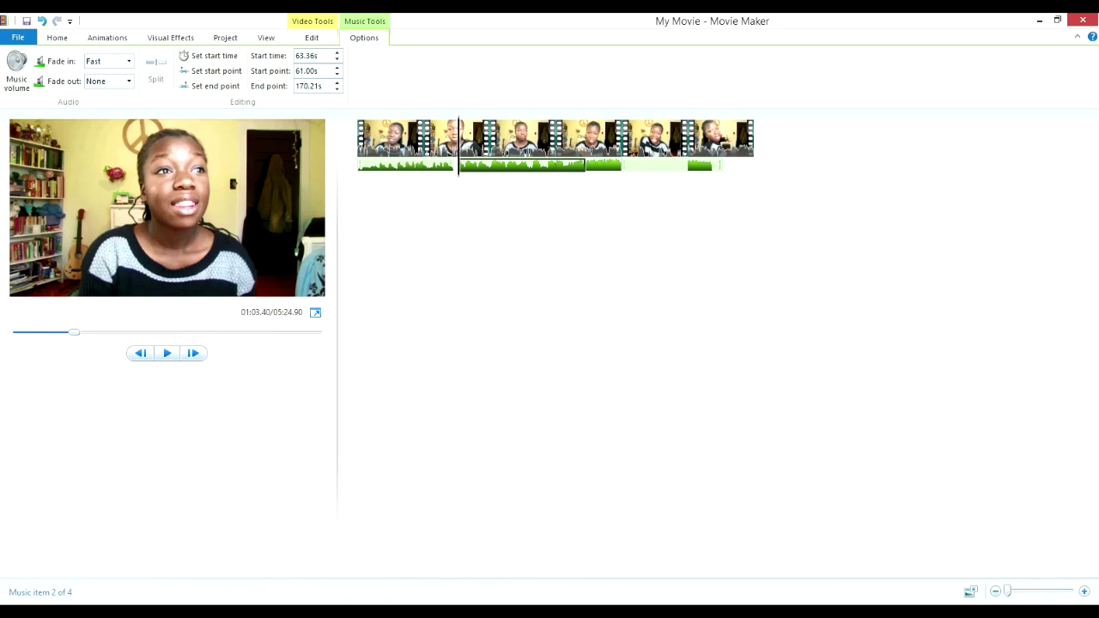
pyautogui.click(16, 68)
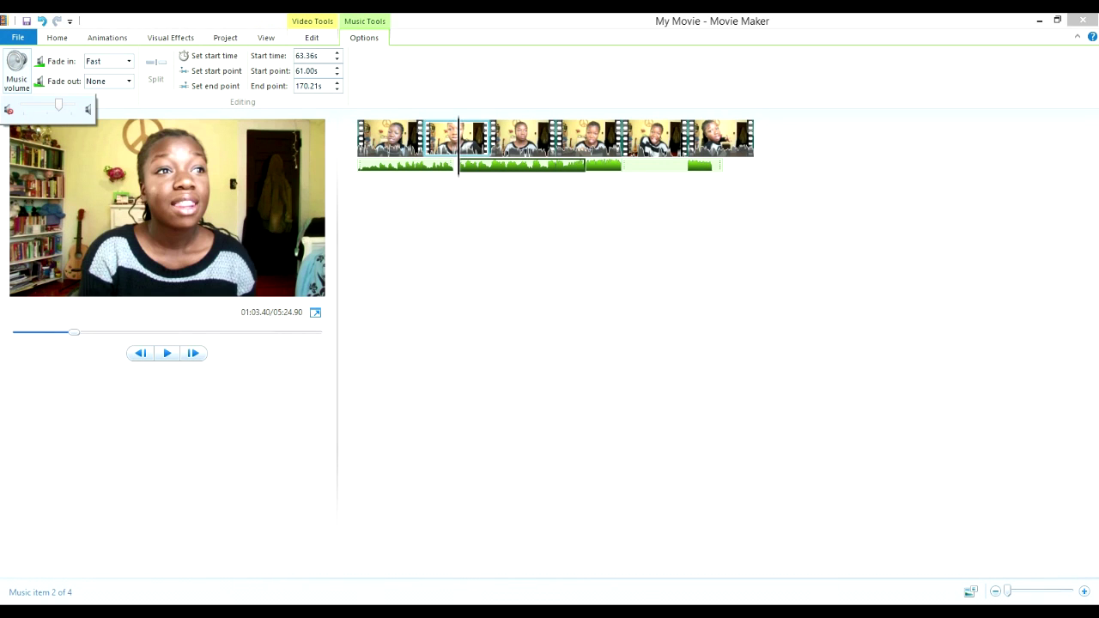
pyautogui.click(604, 166)
pyautogui.click(16, 69)
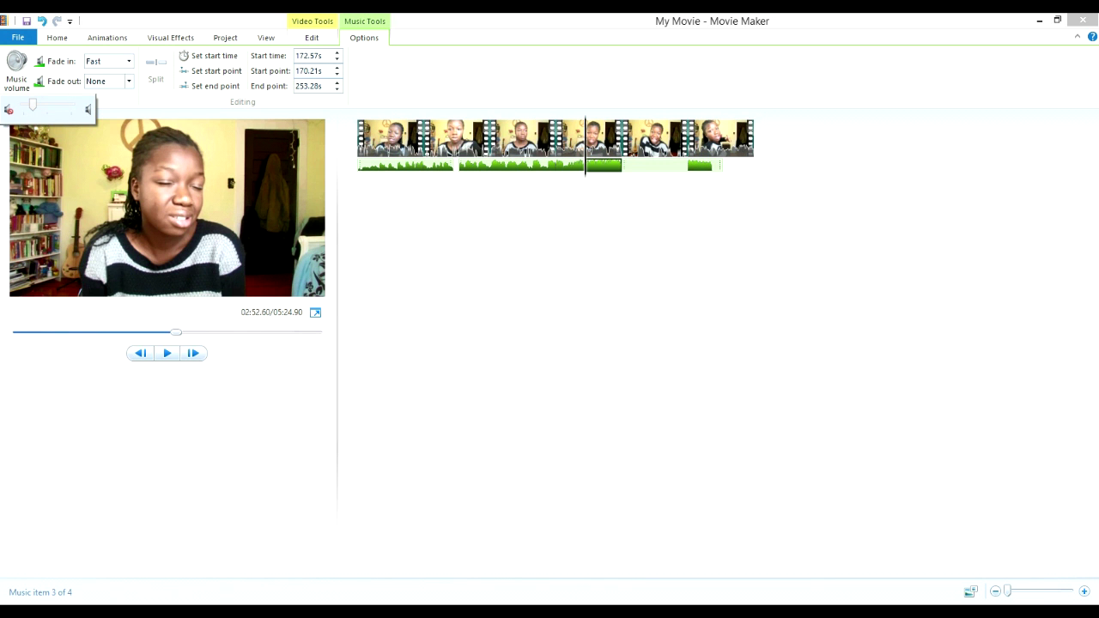
# Step: Examine the narration recorder and the dialog for adding an existing sound file
pyautogui.click(57, 37)
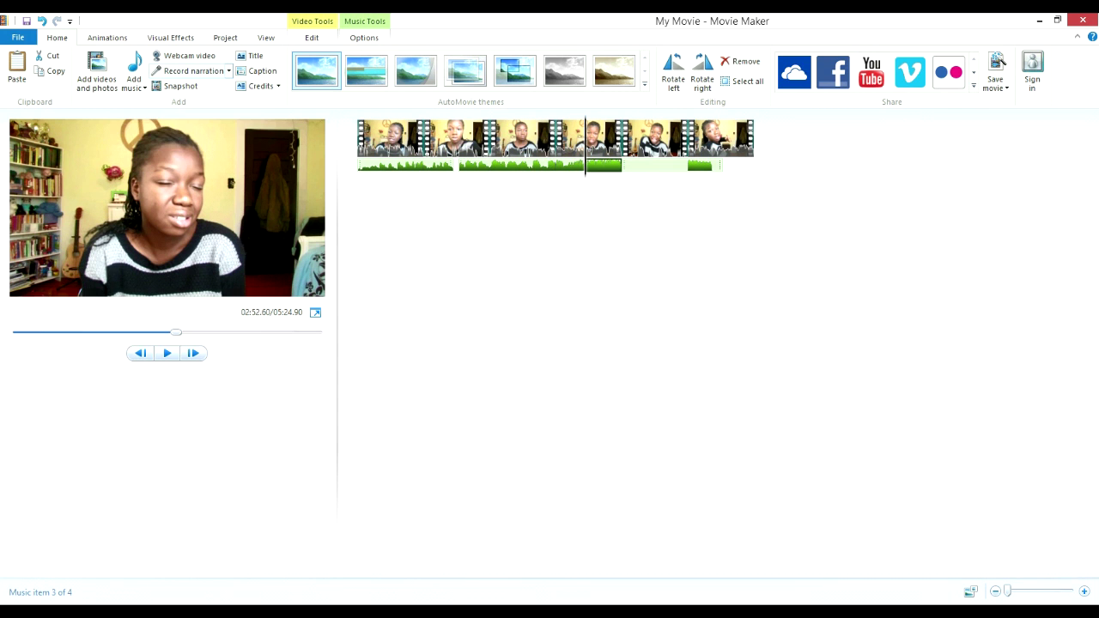
pyautogui.click(193, 72)
pyautogui.click(73, 69)
pyautogui.click(229, 71)
pyautogui.click(195, 102)
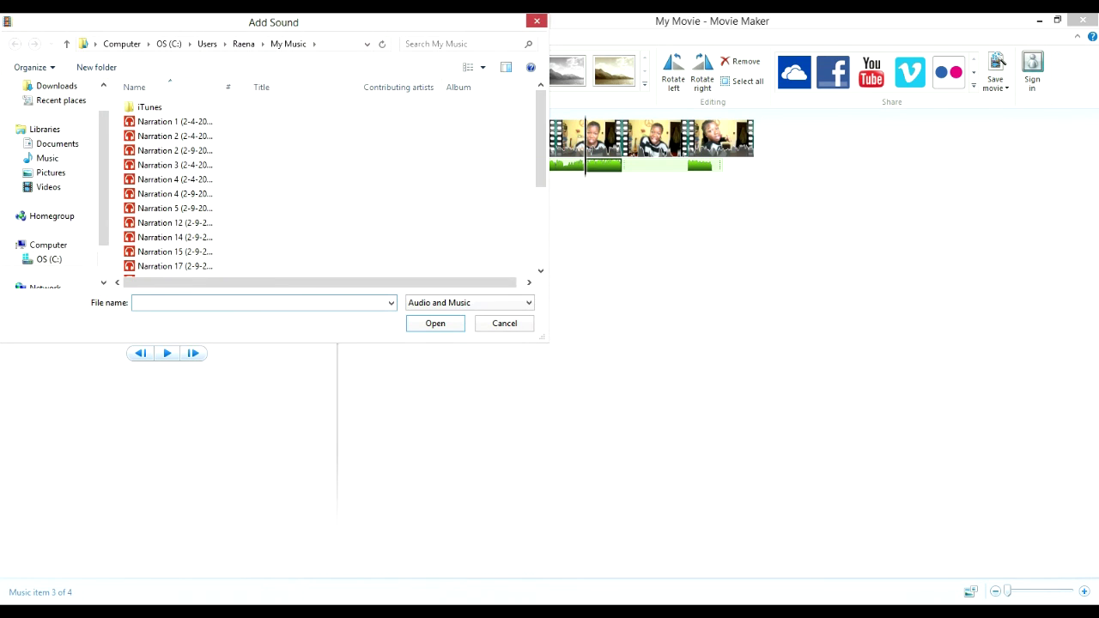
pyautogui.press('Escape')
# Step: Record a short narration starting at the third music part, at about 02:52.60 in the movie
pyautogui.click(193, 72)
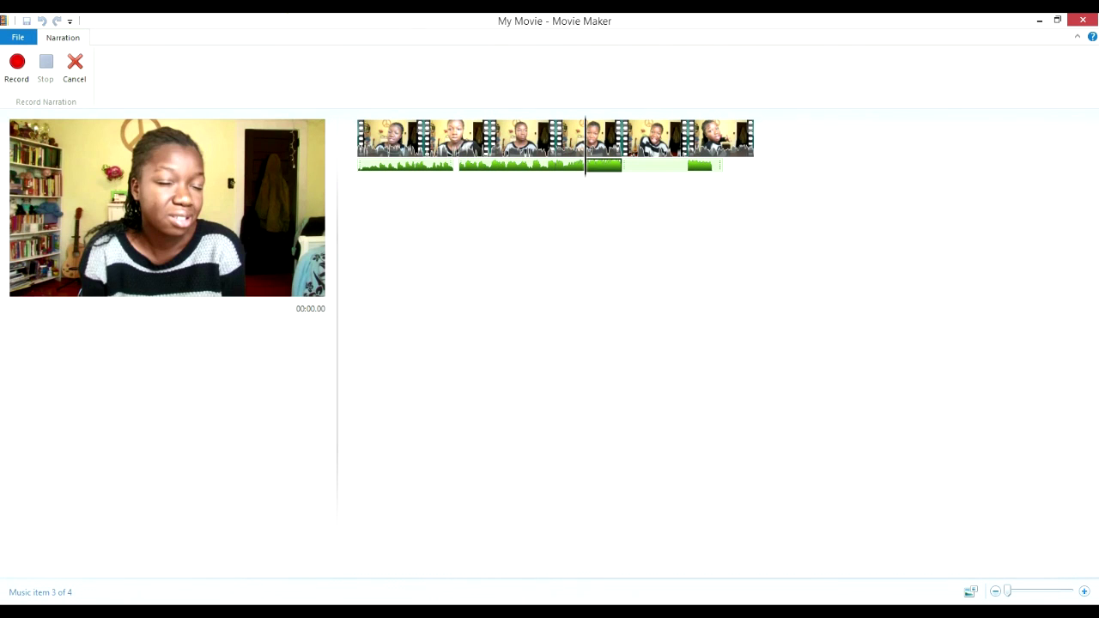
pyautogui.click(17, 66)
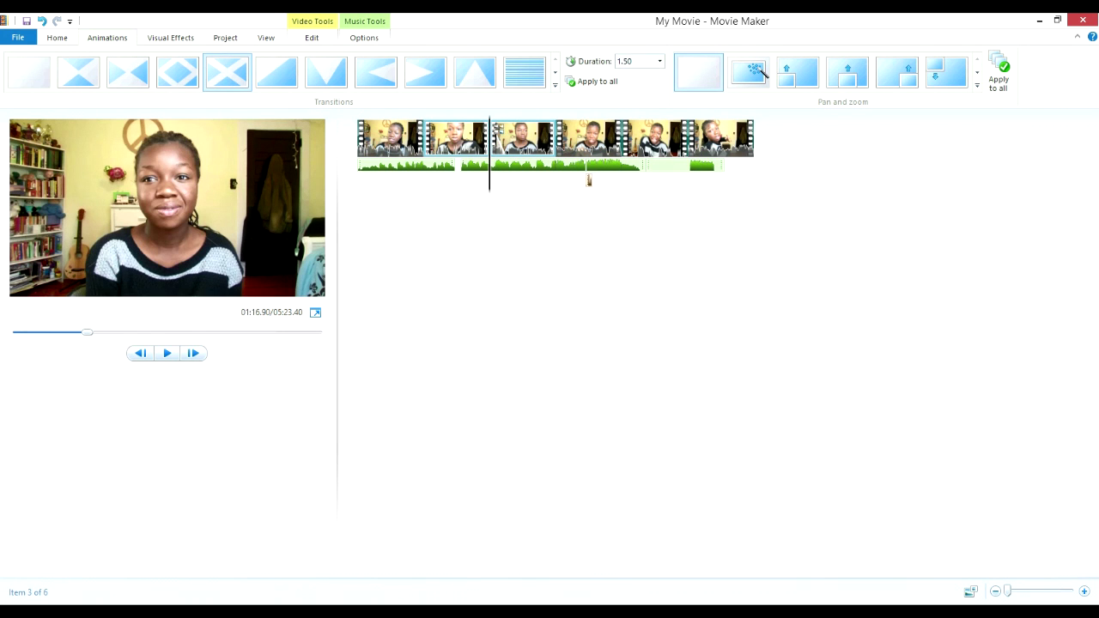
# Step: Play the third video clip from its opening transition and split the clip at about 01:22.77
pyautogui.click(463, 132)
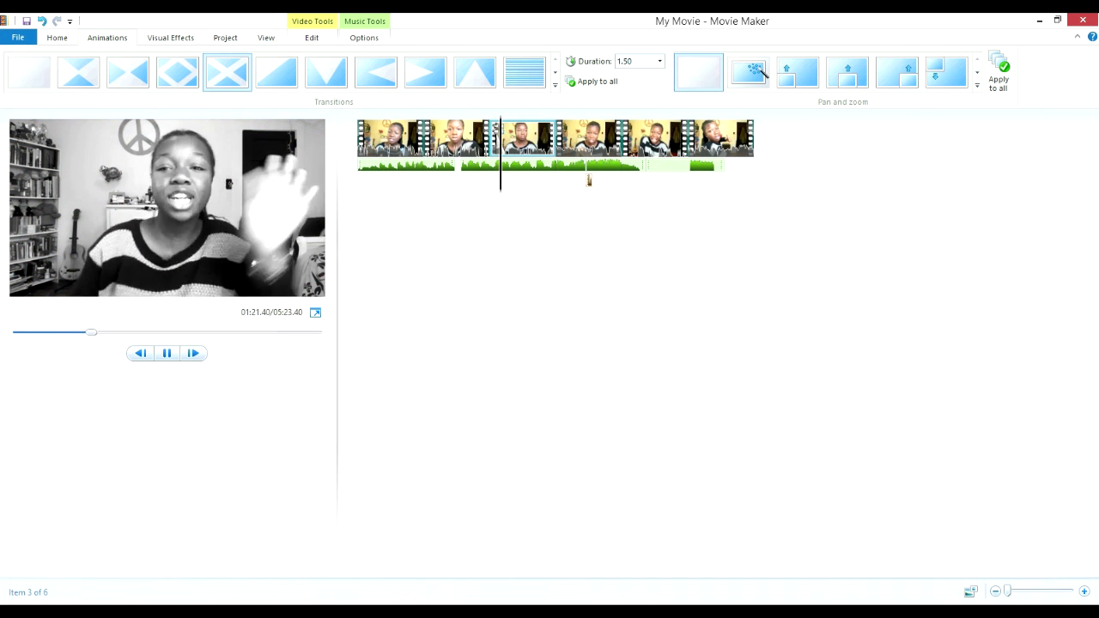
pyautogui.click(544, 144)
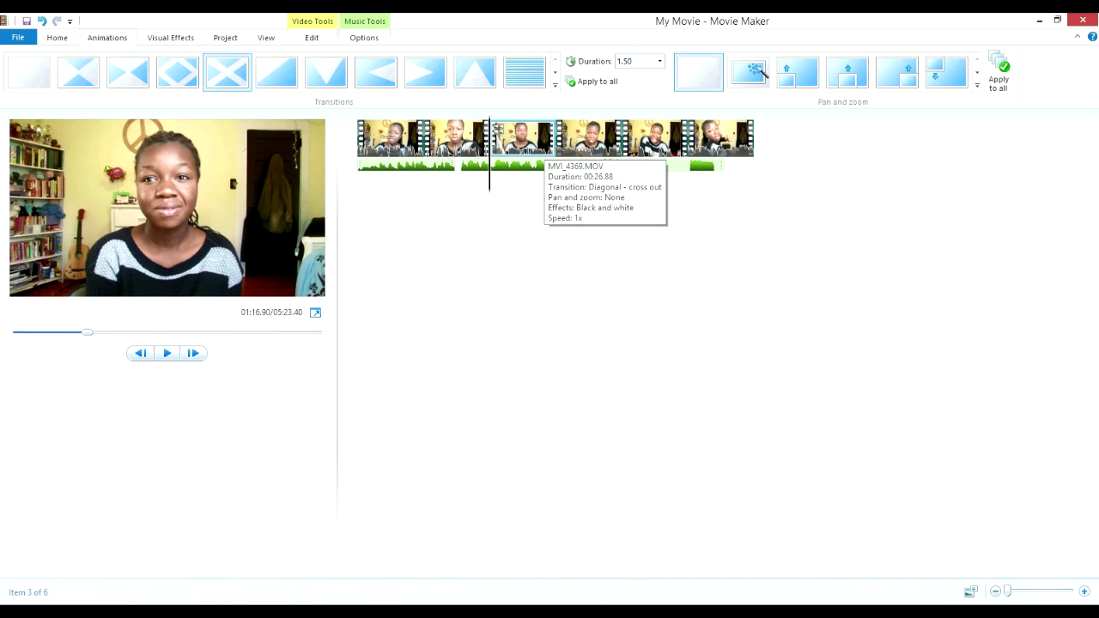
pyautogui.press('space')
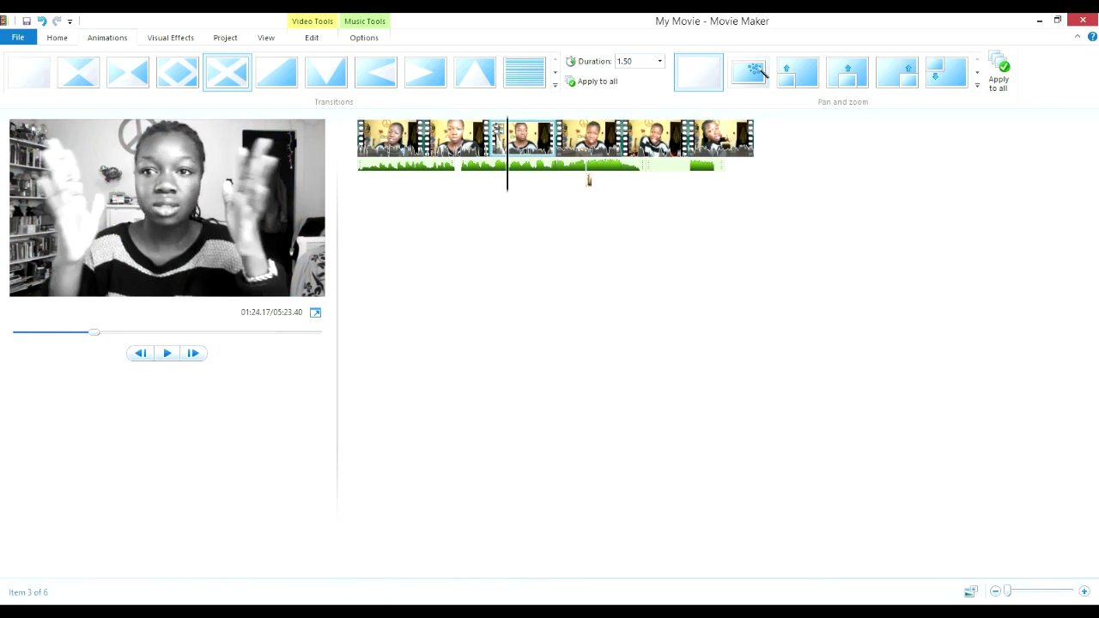
pyautogui.press('m')
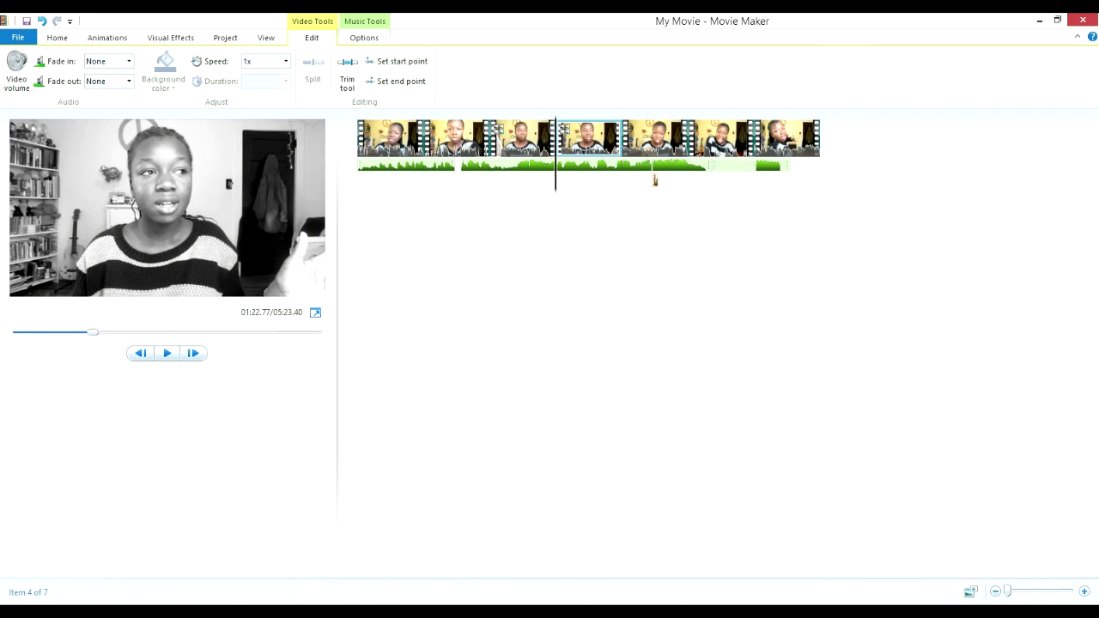
# Step: Apply the first bow-tie-shaped transition to the fourth video clip and replace its black and white effect with the blurred one
pyautogui.click(108, 38)
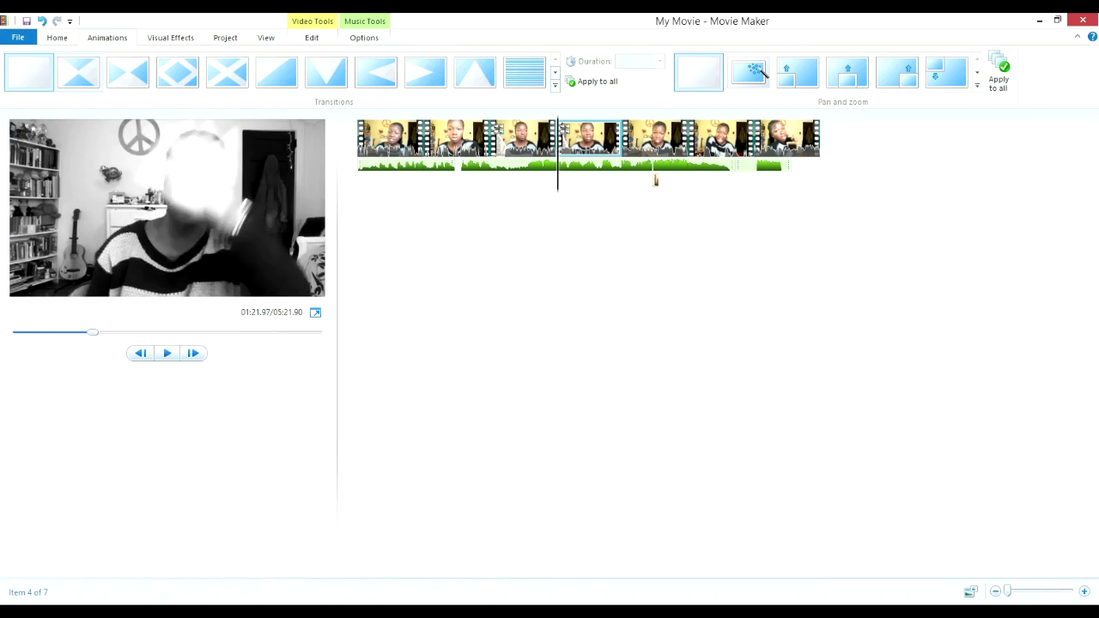
pyautogui.click(78, 72)
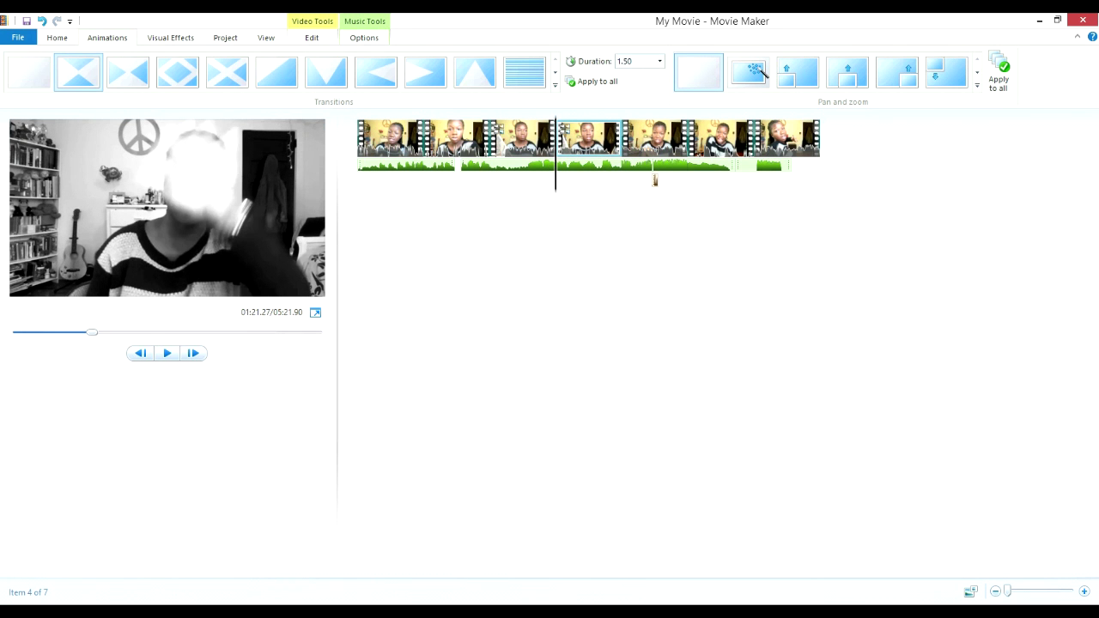
pyautogui.hotkey('alt', 's')
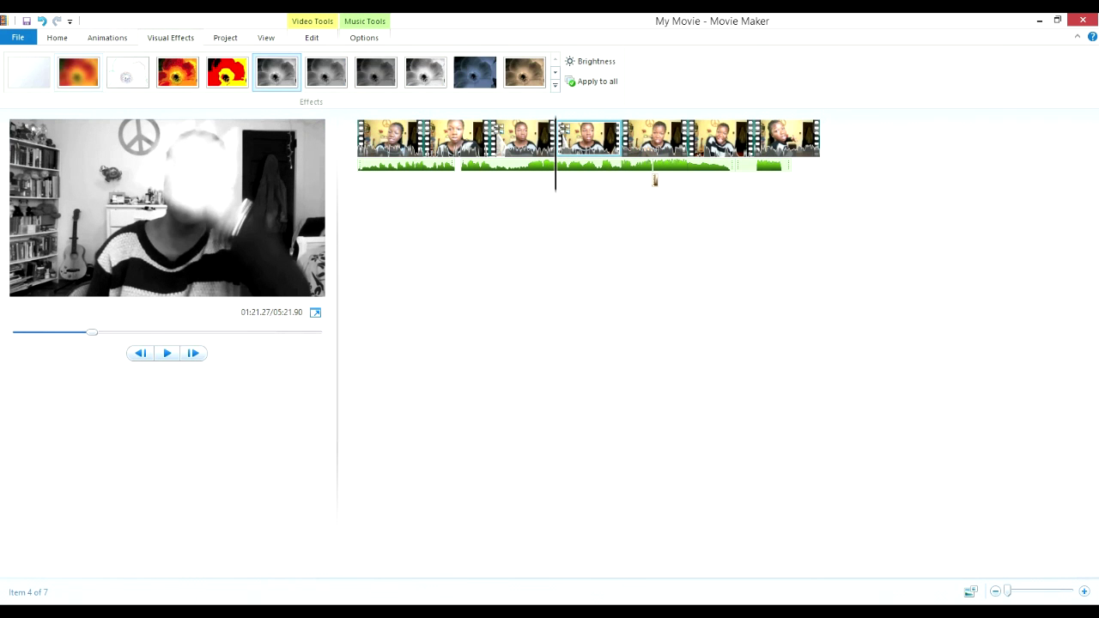
pyautogui.click(79, 73)
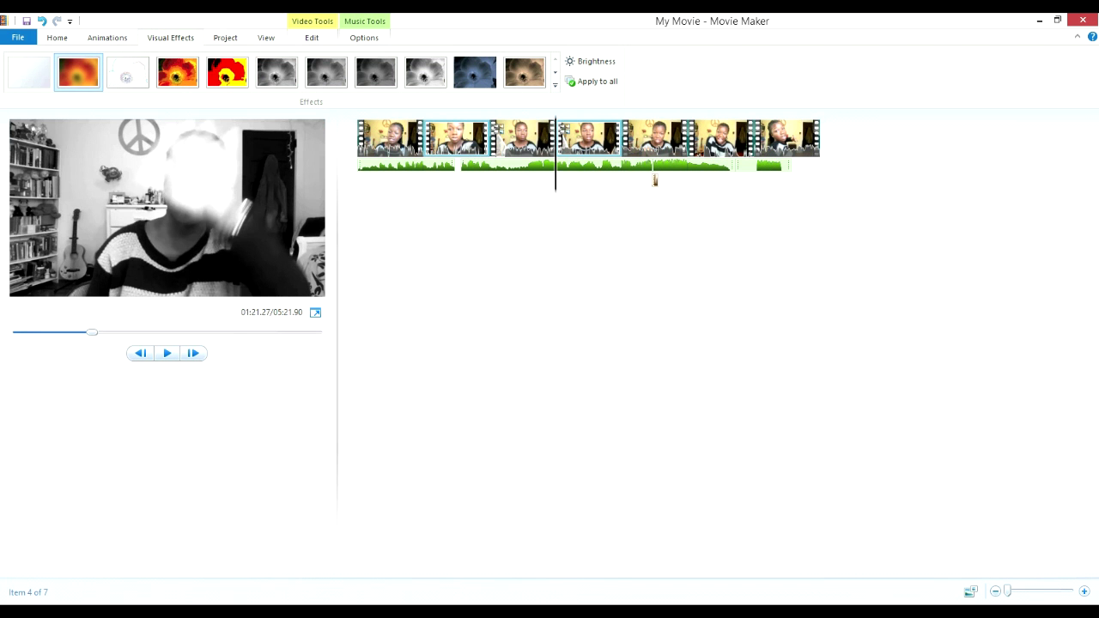
# Step: Play the fourth video clip with its new transition and effect, and try out its brightness adjustment
pyautogui.press('Left')
pyautogui.press('space')
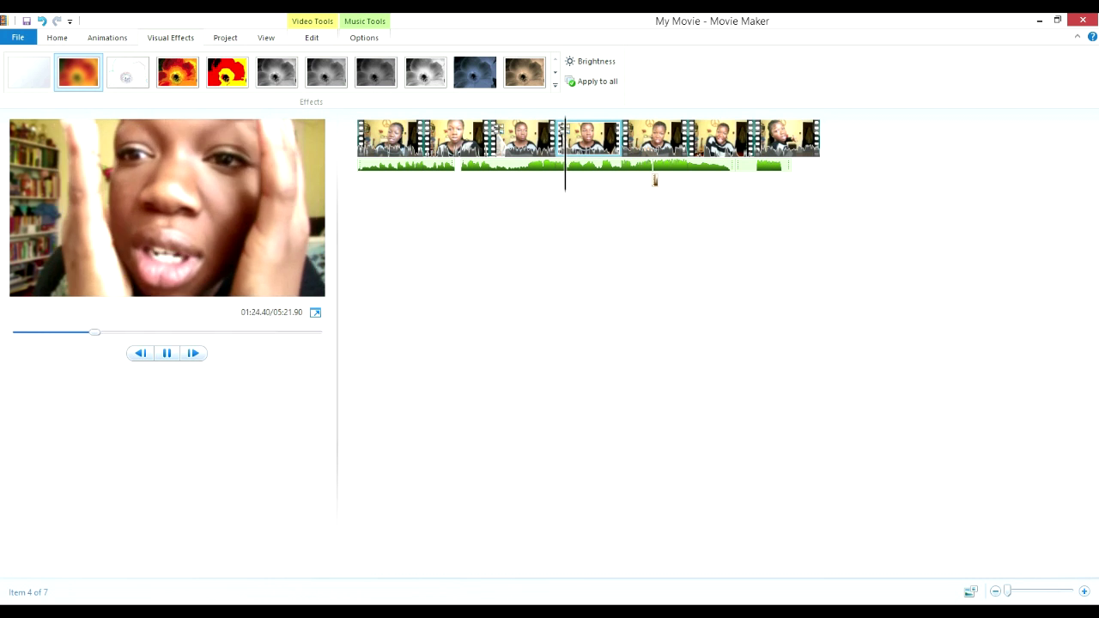
pyautogui.press('space')
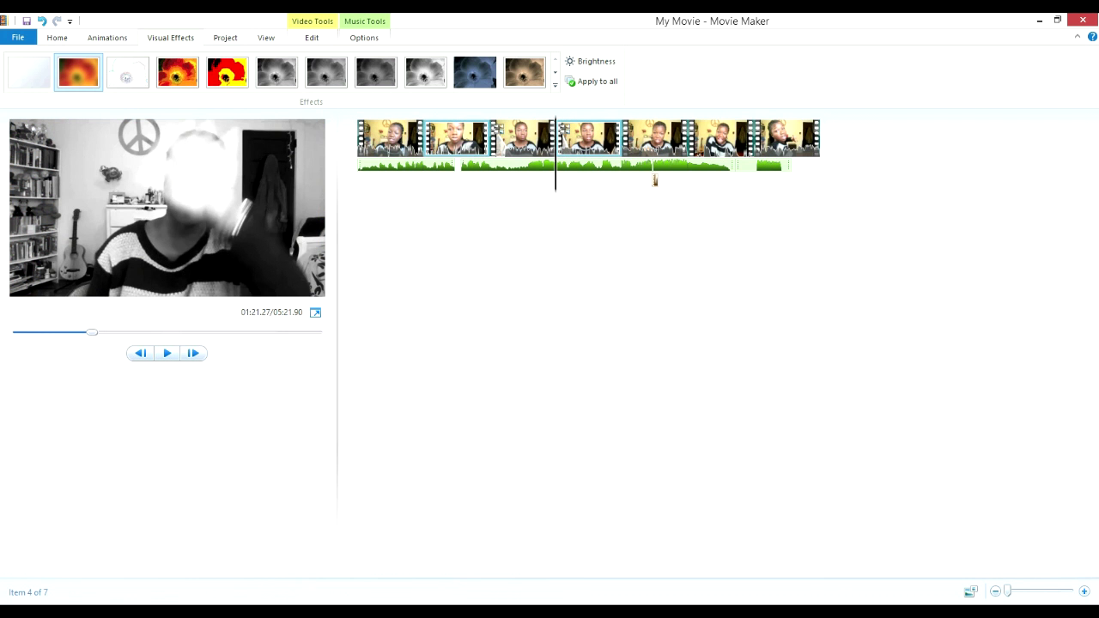
pyautogui.click(590, 62)
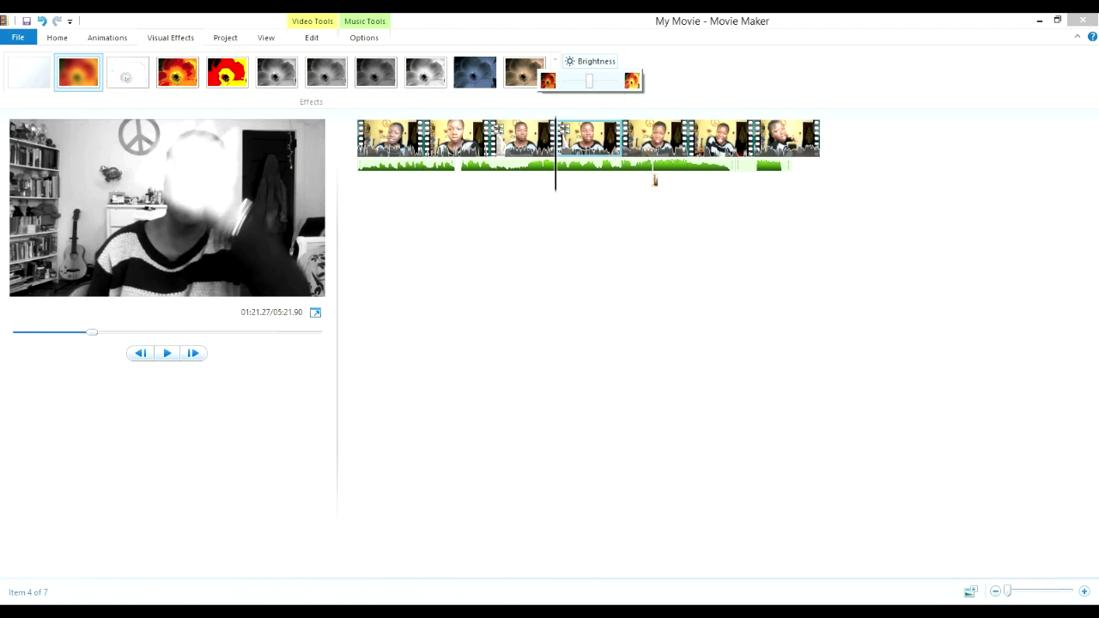
pyautogui.moveTo(612, 81); pyautogui.dragTo(591, 80)
pyautogui.click(391, 165)
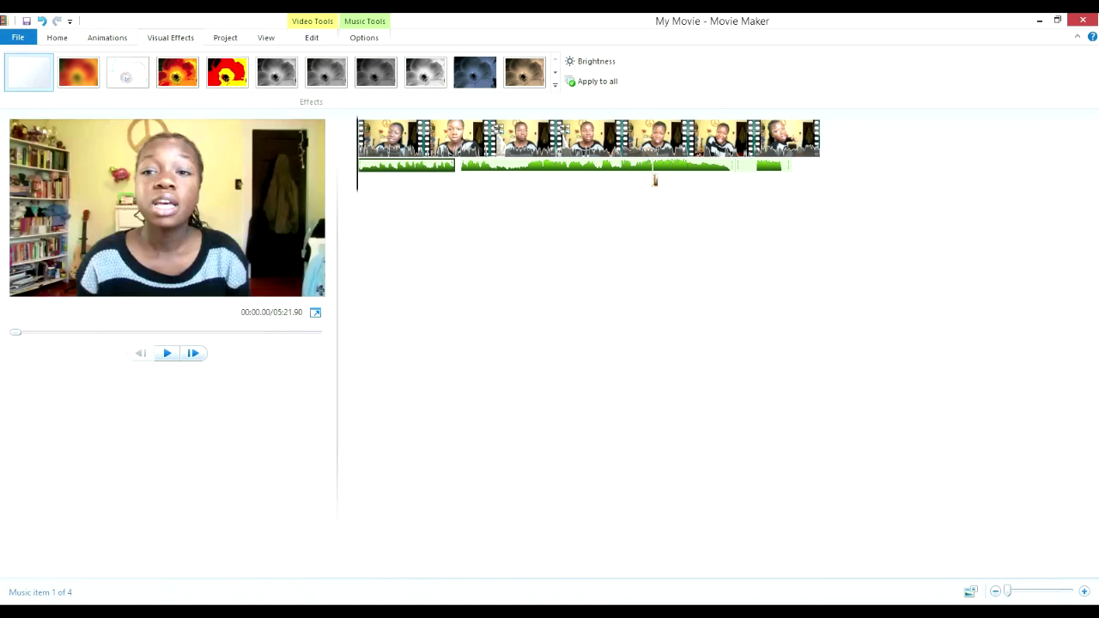
pyautogui.click(391, 164)
pyautogui.moveTo(391, 165); pyautogui.dragTo(450, 164)
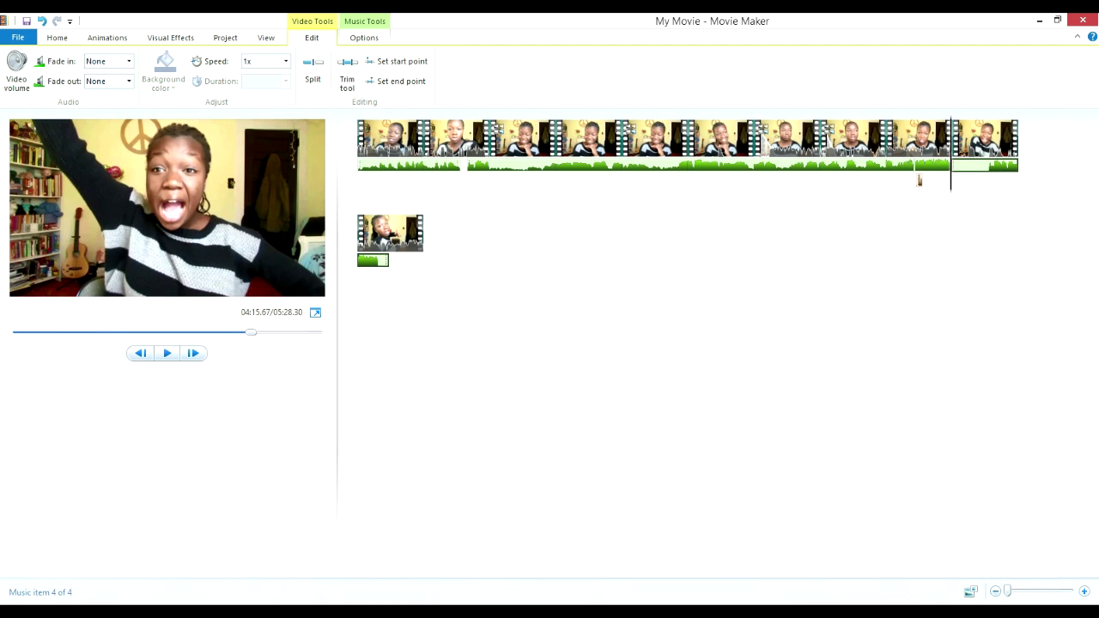
# Step: Play the last music part to find the cut point, split it at 04:21.37 and delete the portion after the split
pyautogui.press('space')
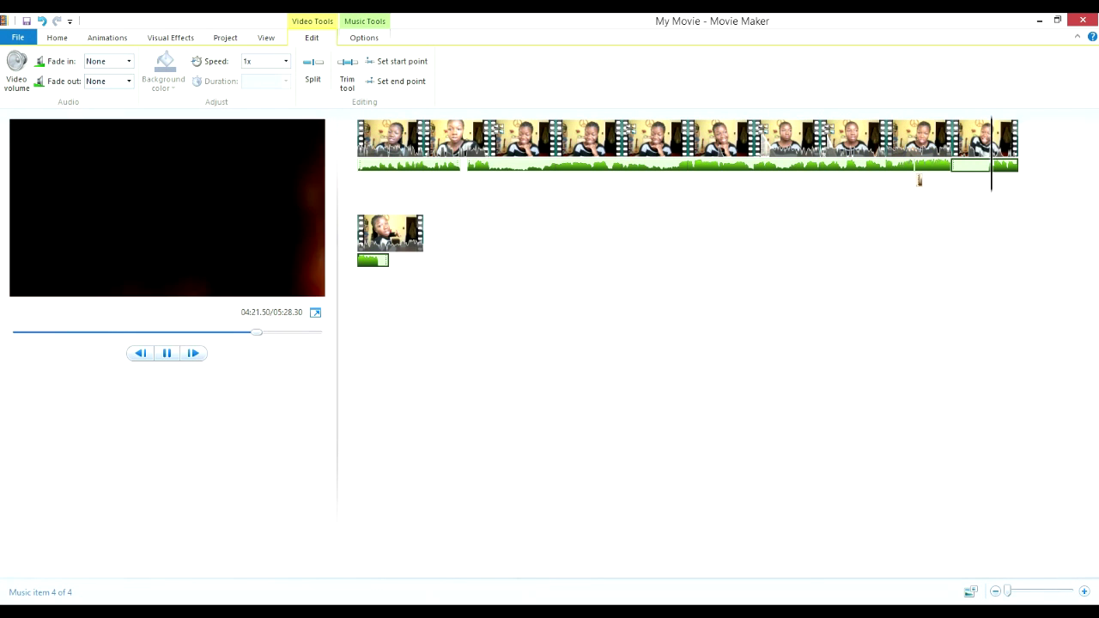
pyautogui.click(972, 164)
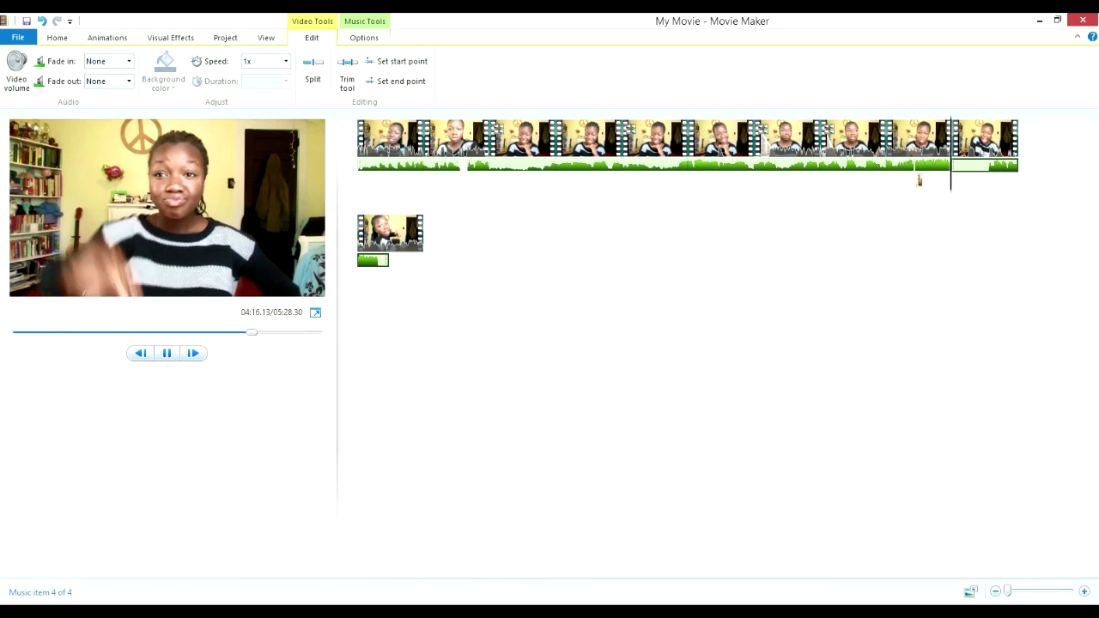
pyautogui.click(989, 139)
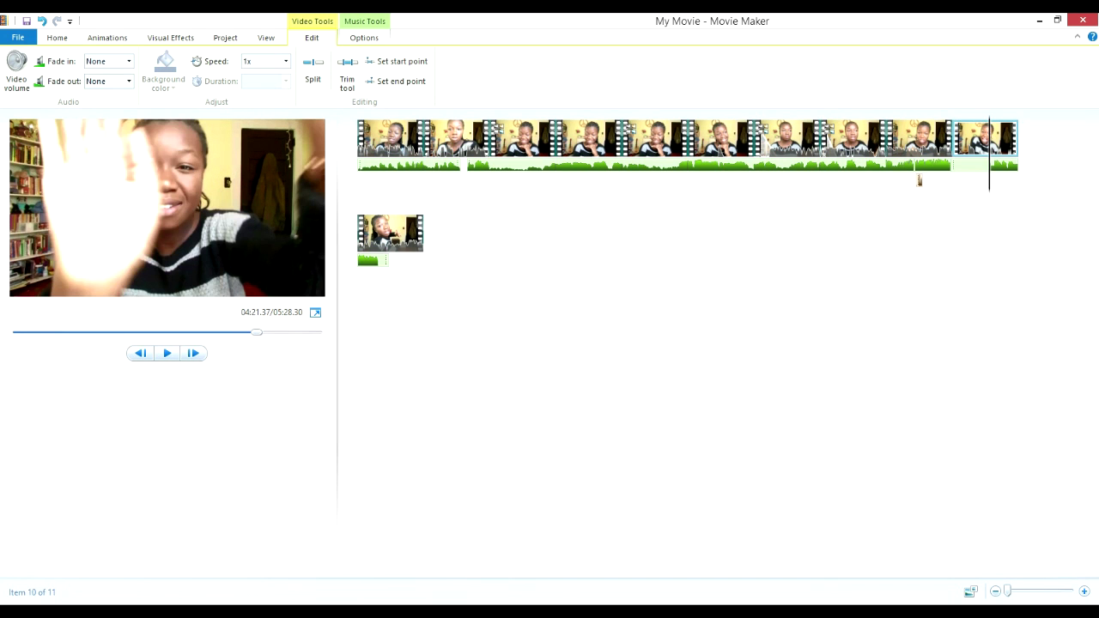
pyautogui.click(364, 38)
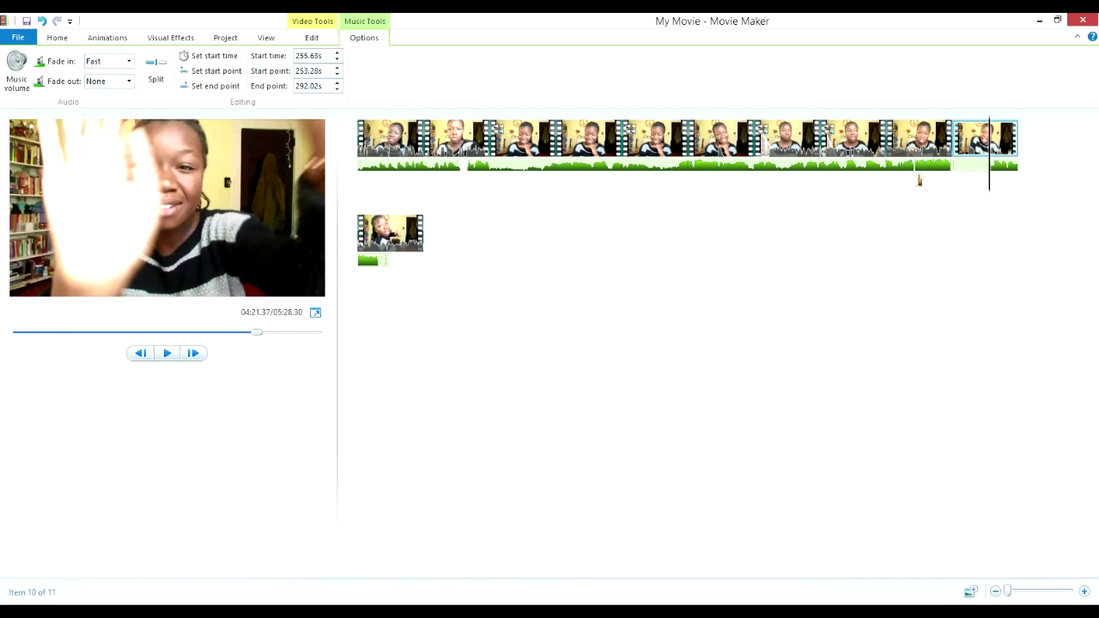
pyautogui.click(155, 70)
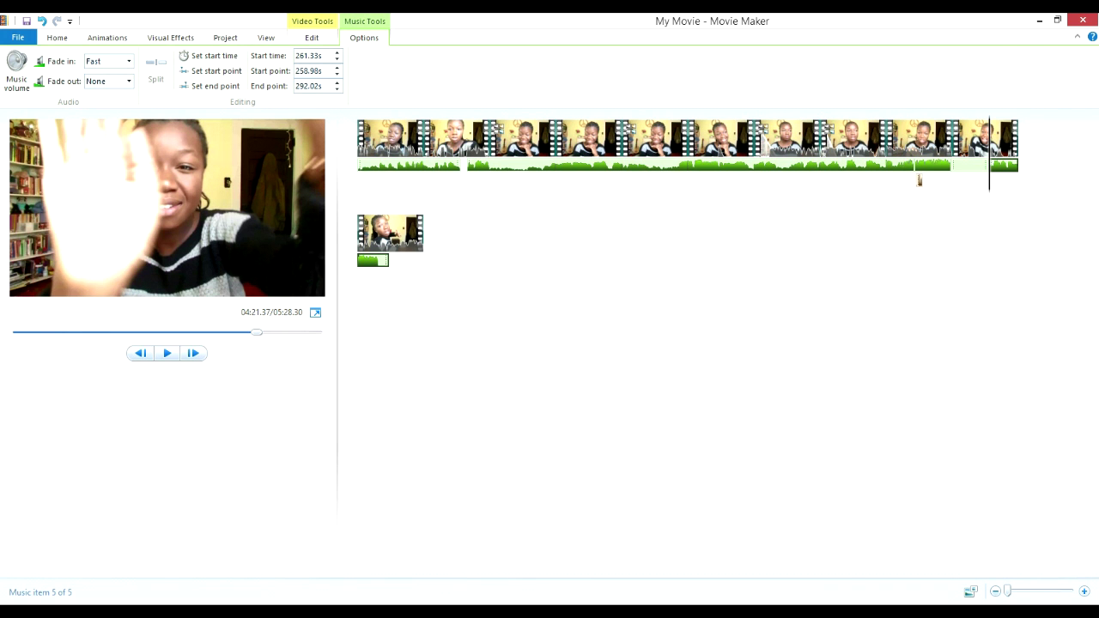
pyautogui.press('Delete')
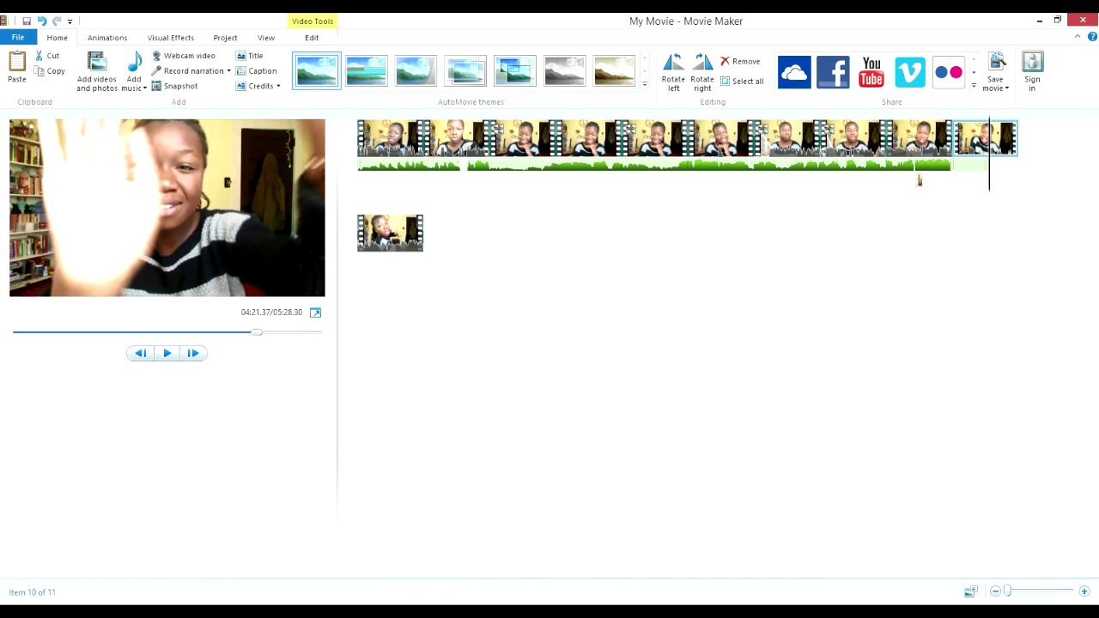
# Step: Play into the last video clip to find the cut point and split the clip at 04:26.60
pyautogui.press('space')
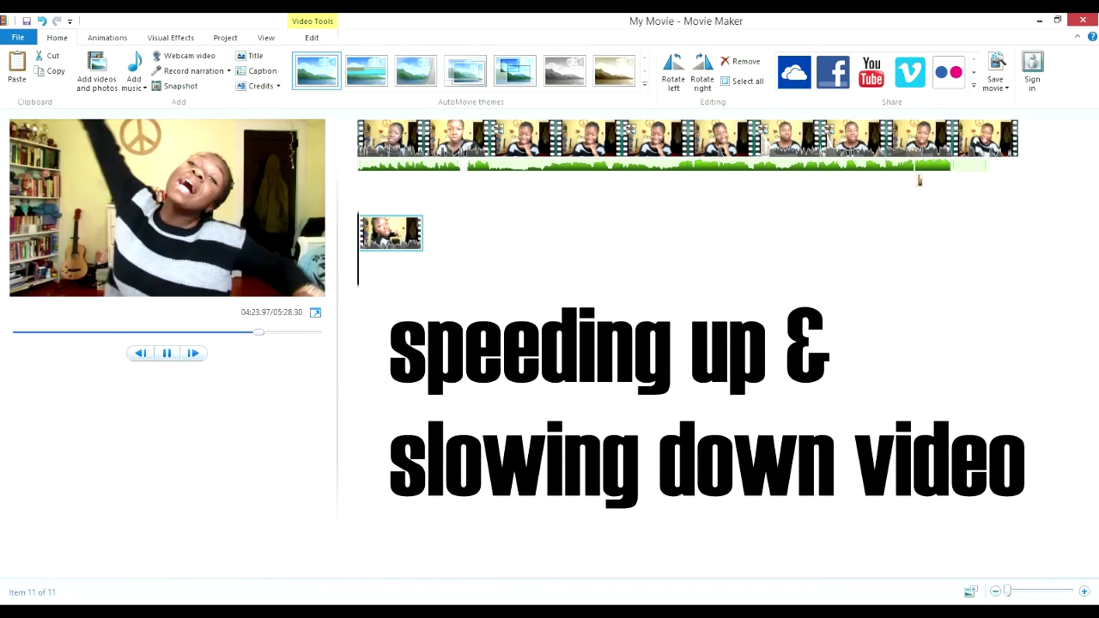
pyautogui.press('space')
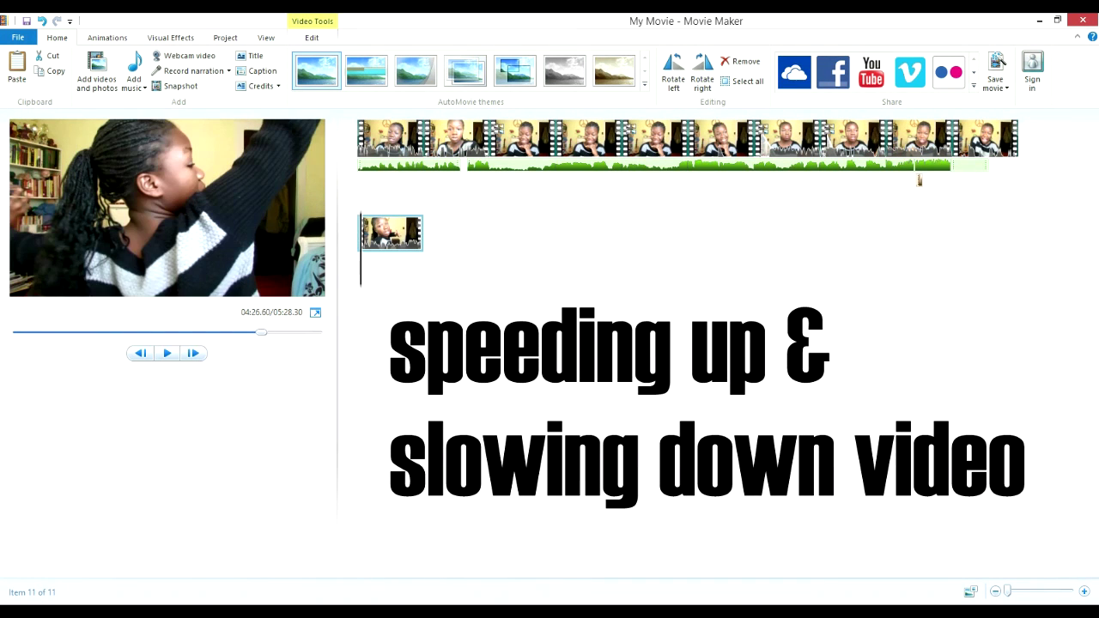
pyautogui.click(311, 38)
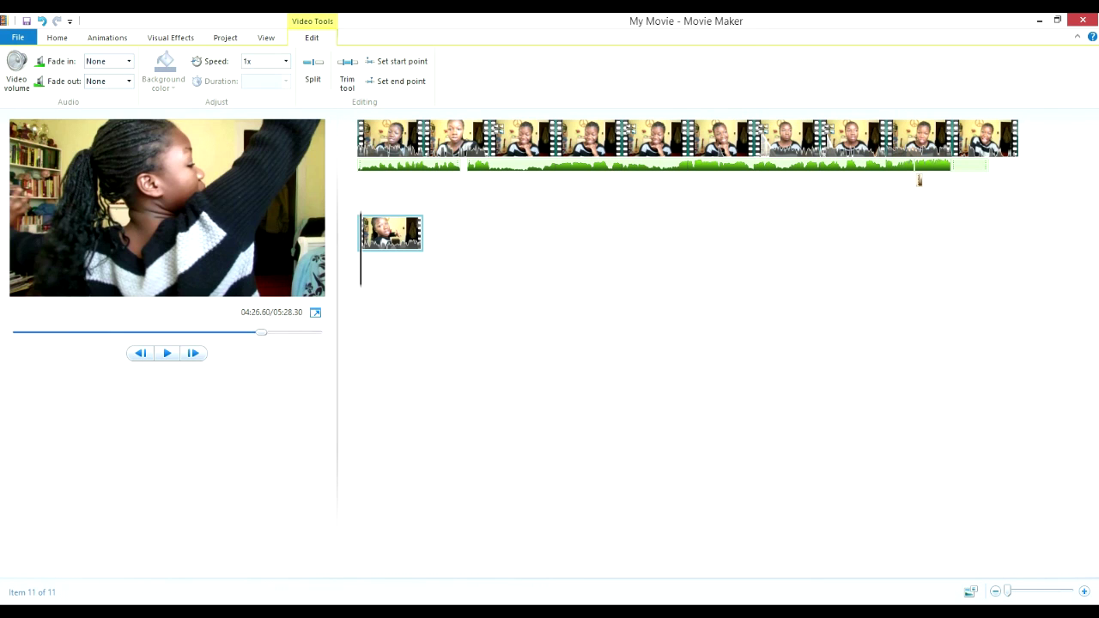
pyautogui.press('m')
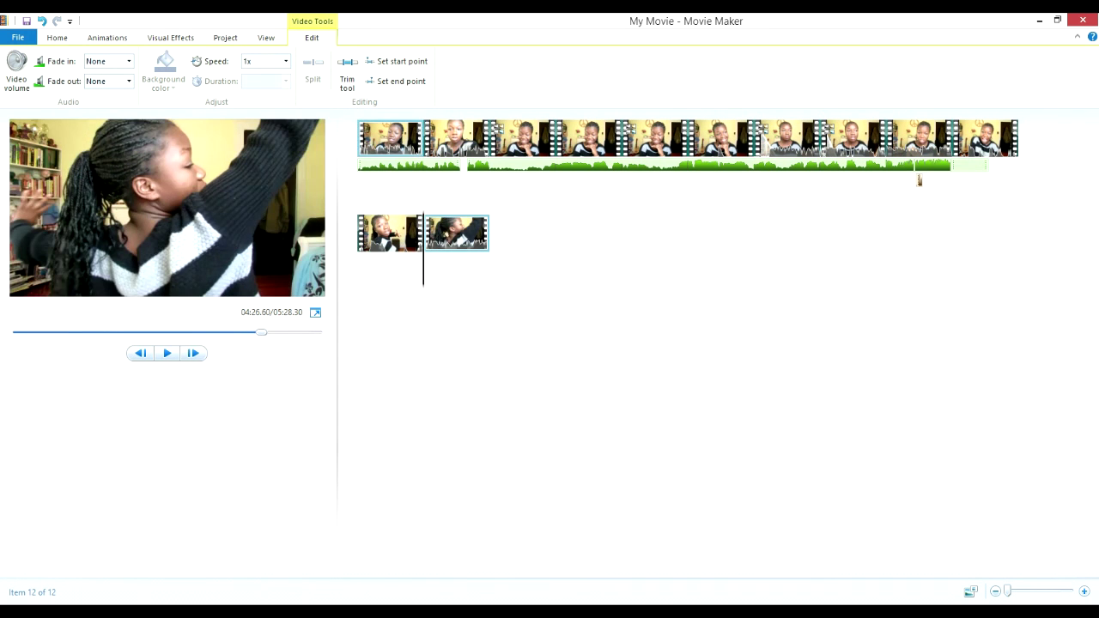
# Step: Copy the first part of the split clip and paste the duplicate between the two parts
pyautogui.rightClick(403, 225)
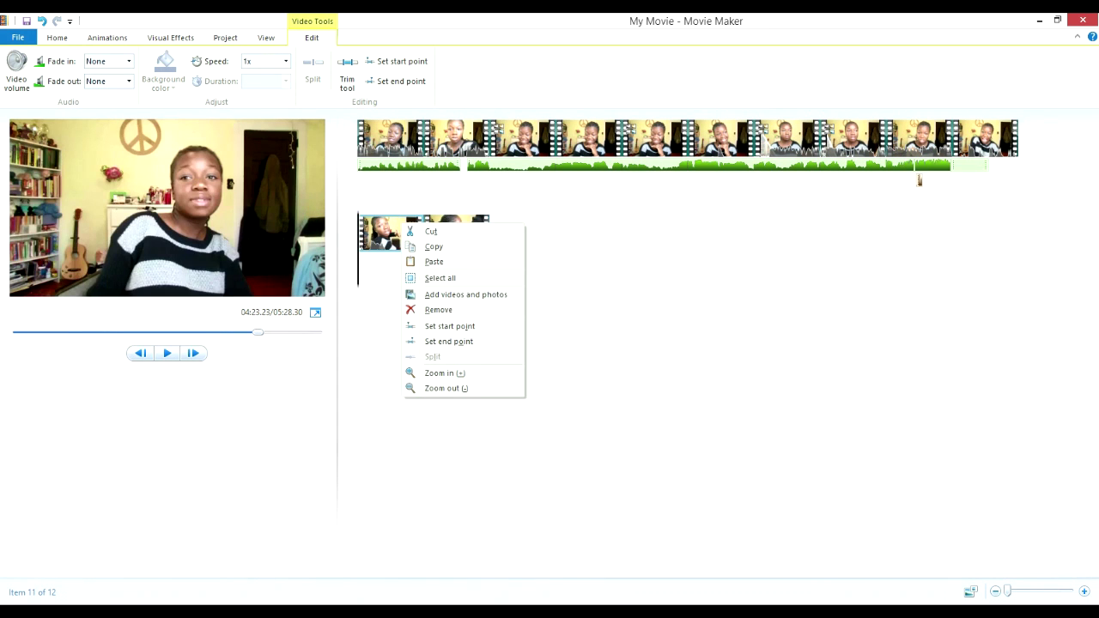
pyautogui.click(435, 247)
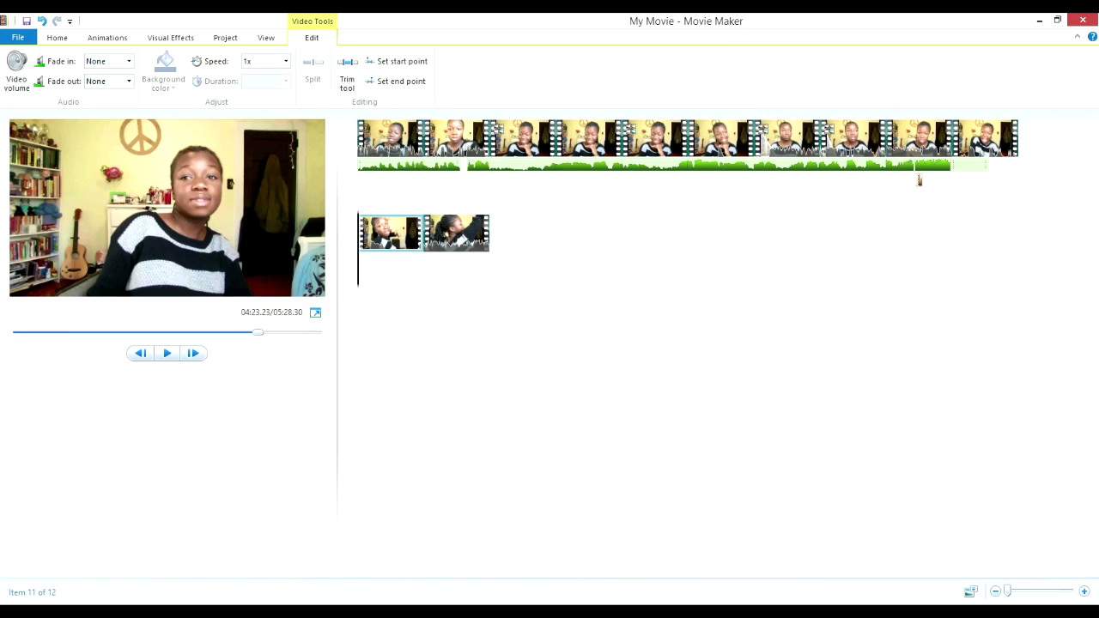
pyautogui.rightClick(392, 250)
pyautogui.click(422, 288)
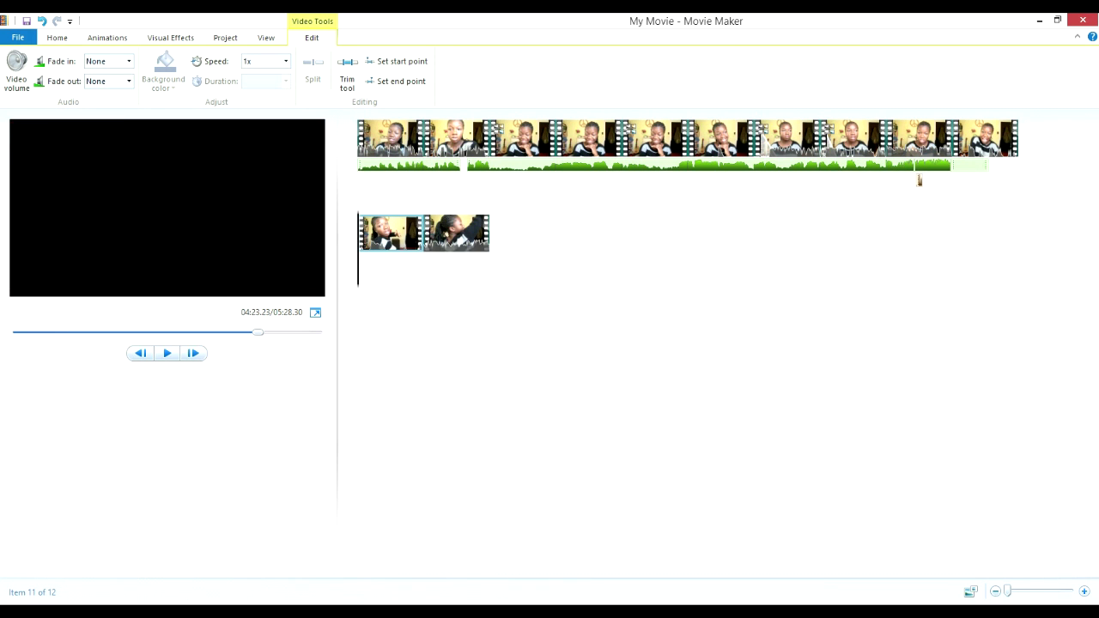
pyautogui.click(388, 237)
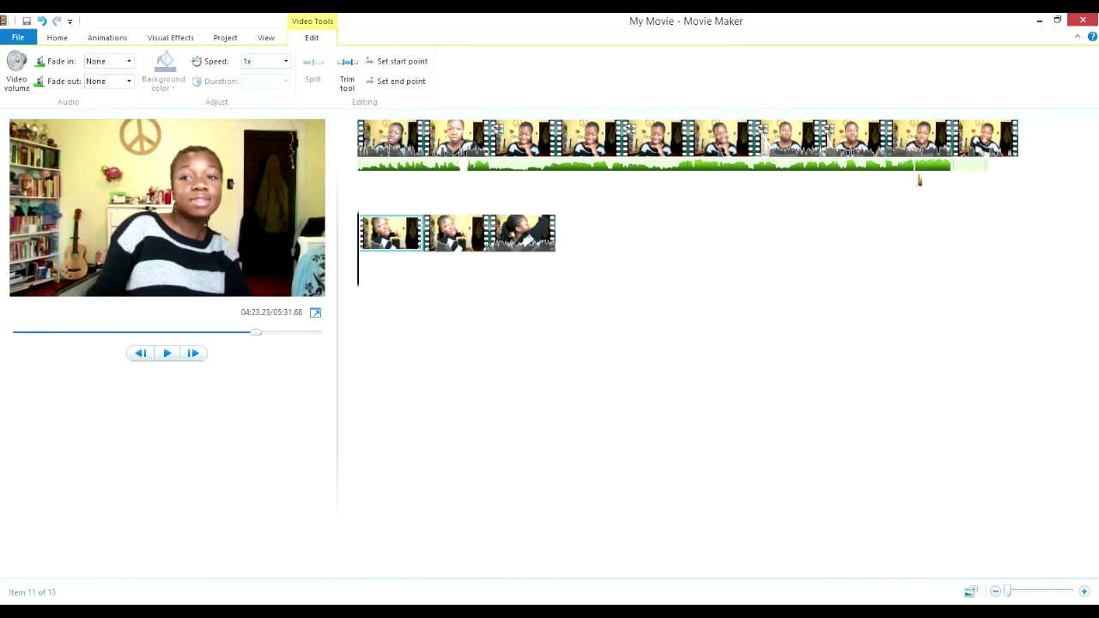
# Step: Set the speed of the first of the two identical clips to 1.5x and play it to compare with the normal-speed copy
pyautogui.click(286, 62)
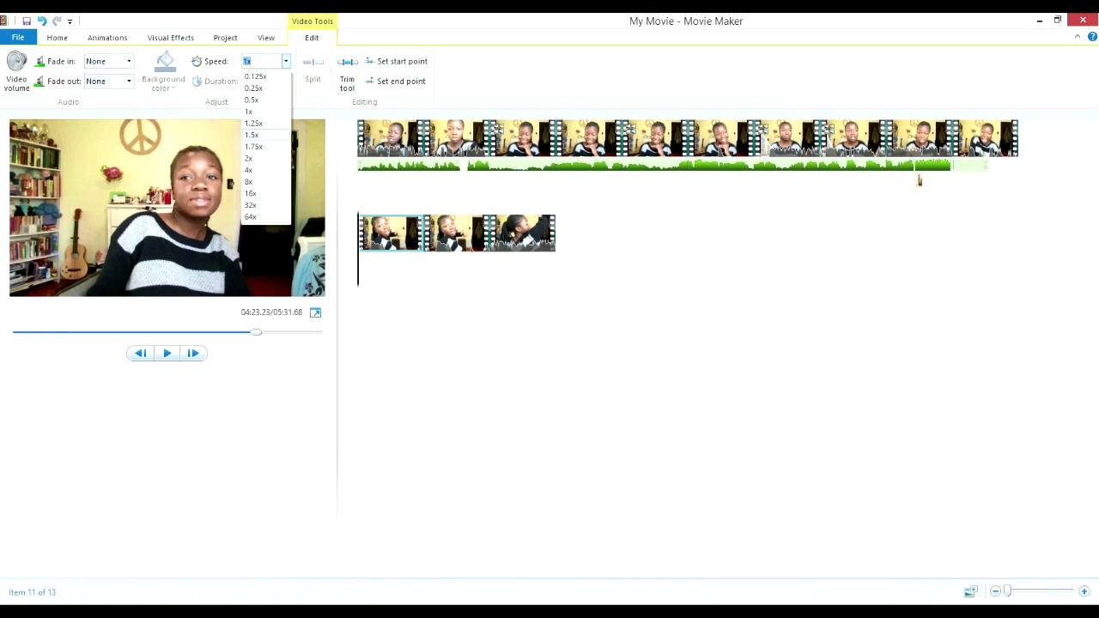
pyautogui.press('Return')
pyautogui.press('space')
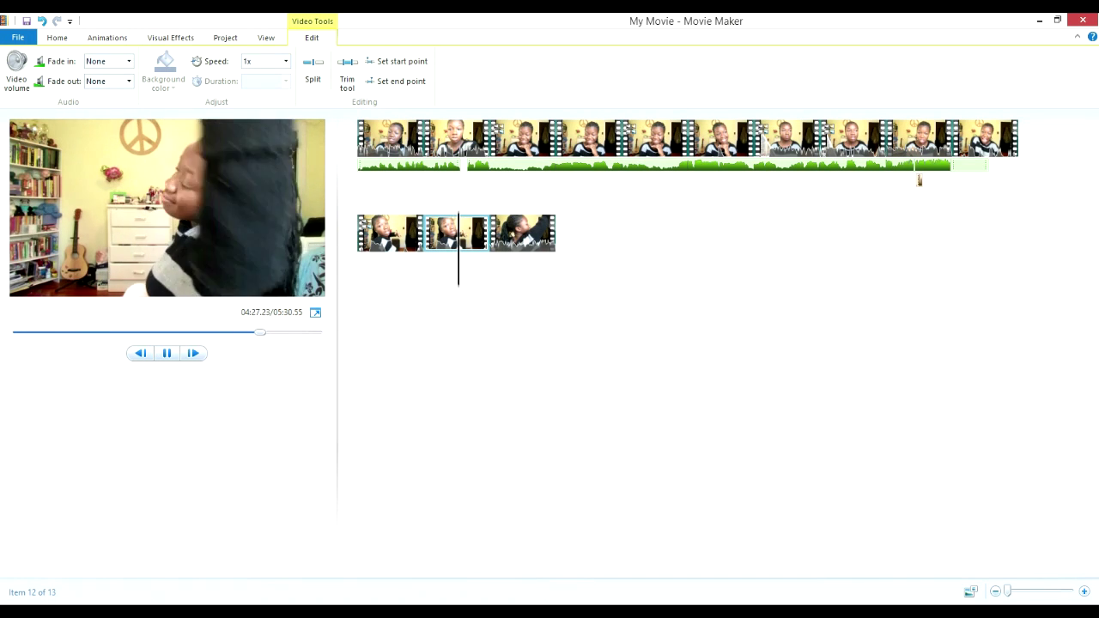
pyautogui.press('space')
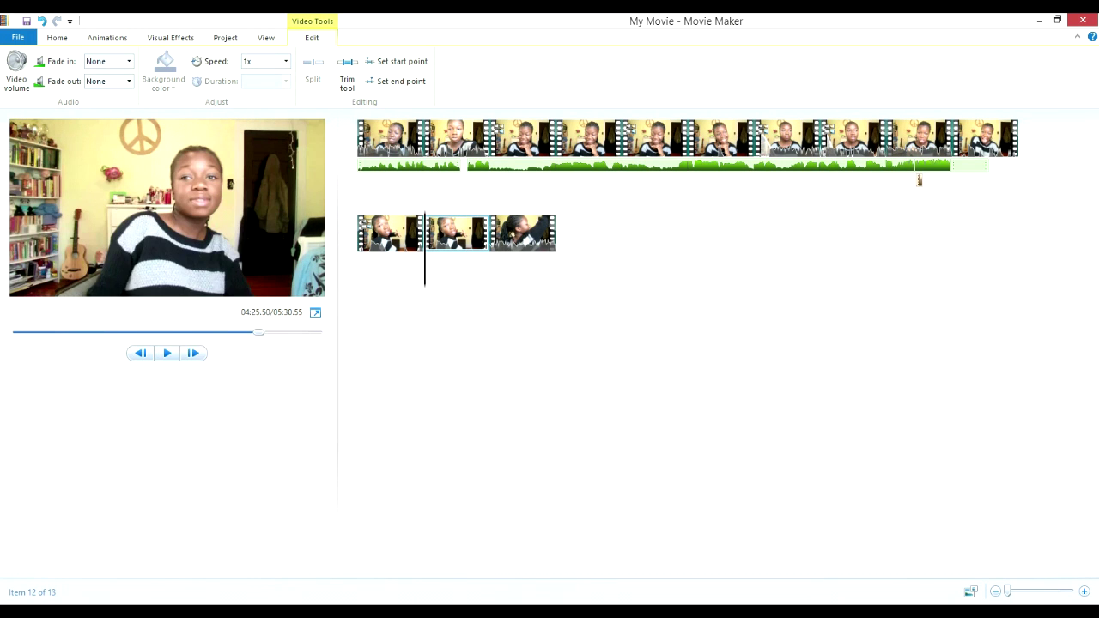
pyautogui.press('Left')
pyautogui.press('space')
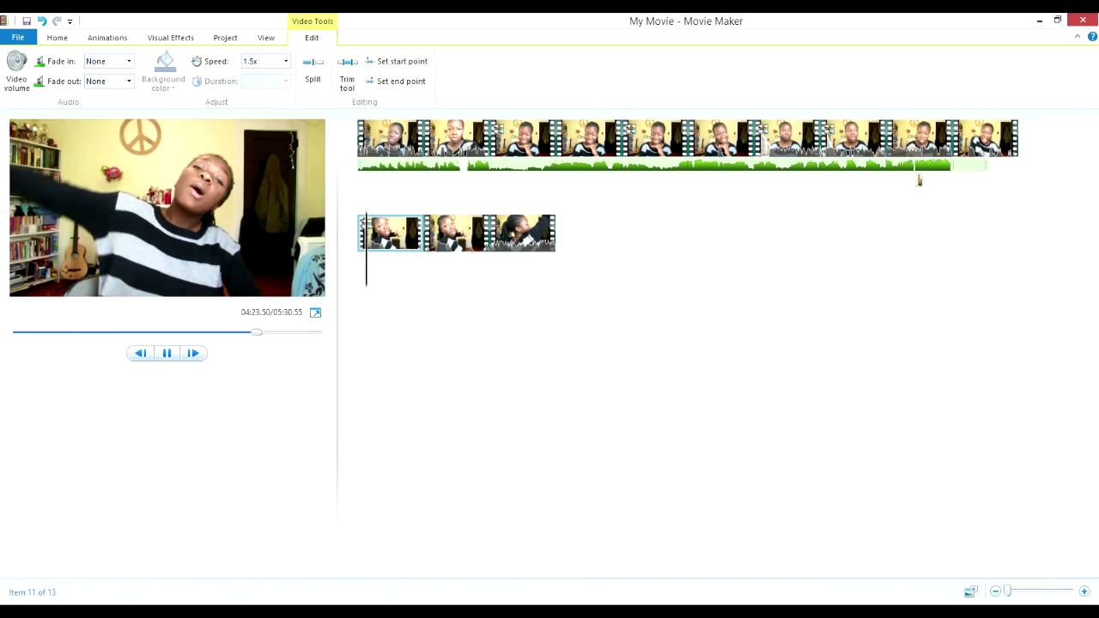
pyautogui.press('space')
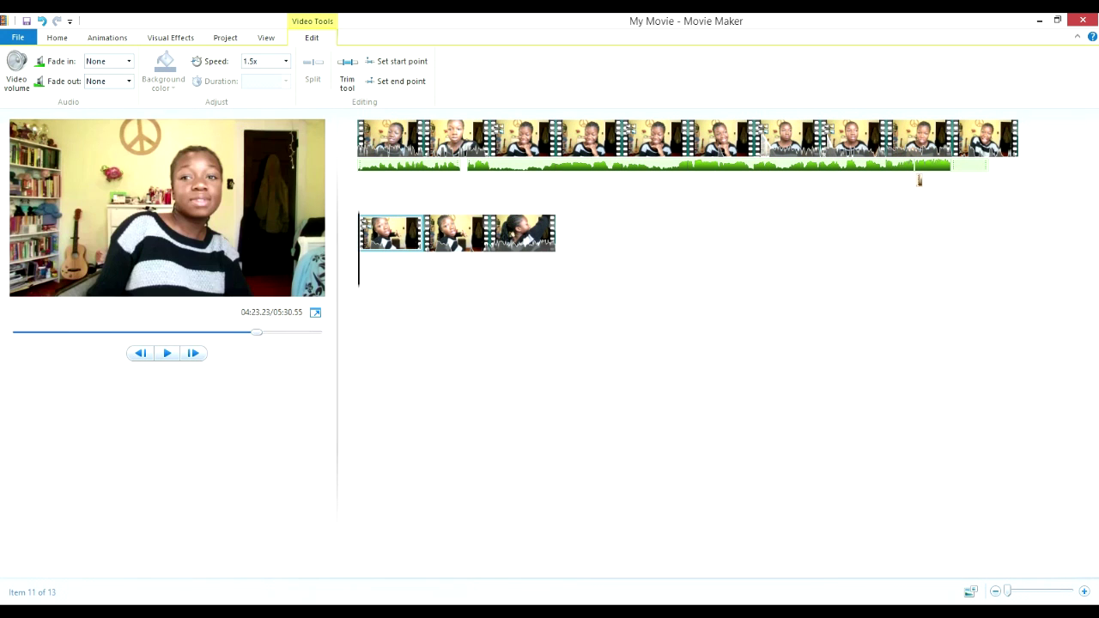
# Step: Set the speed of the first of the two identical clips to 2x and play it through
pyautogui.click(286, 61)
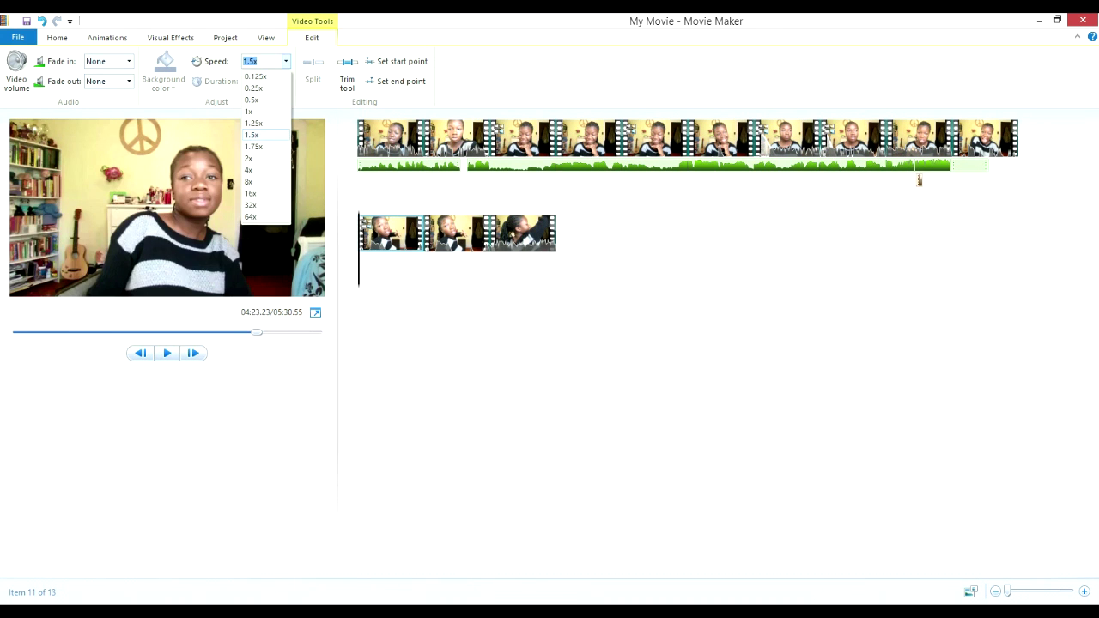
pyautogui.click(265, 159)
pyautogui.press('Return')
pyautogui.press('space')
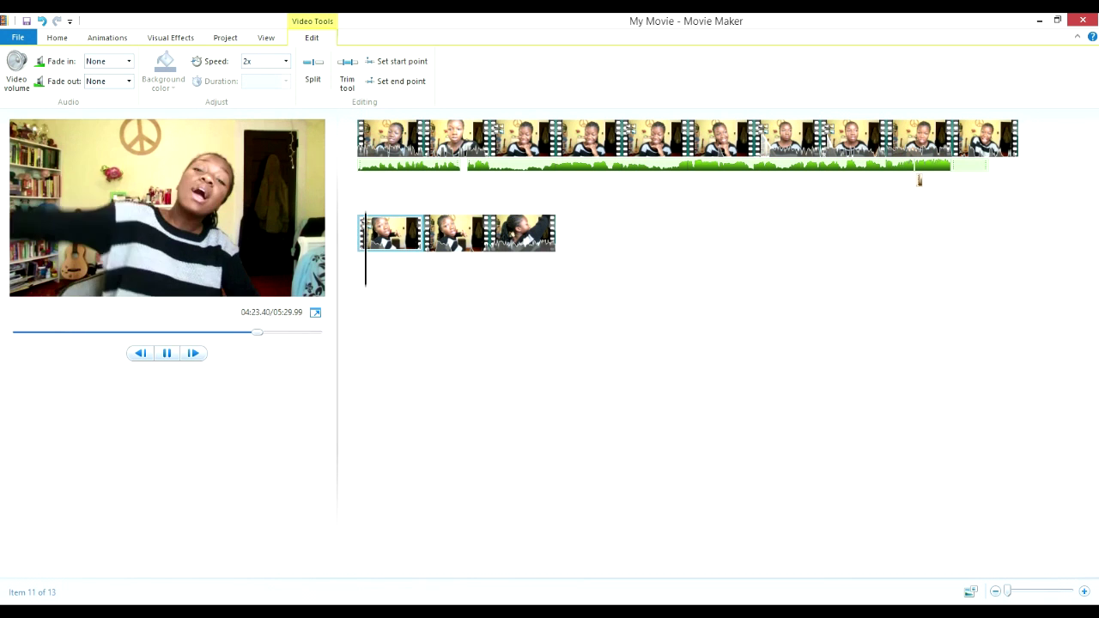
pyautogui.press('space')
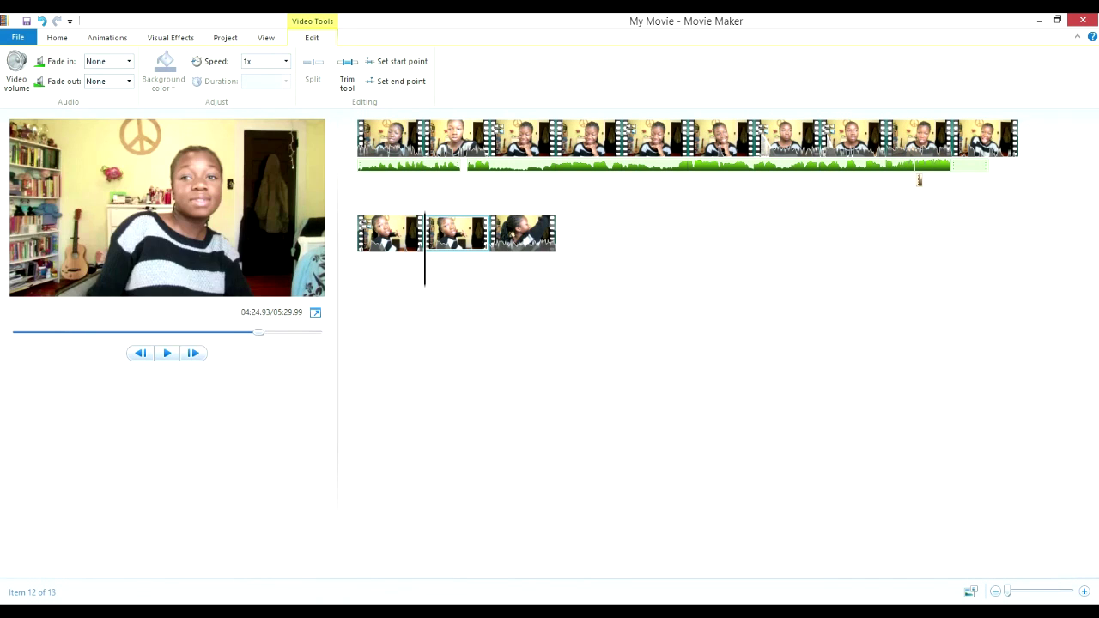
# Step: Play the normal-speed copy, split it at 04:26.13 and delete the portion before the split
pyautogui.press('space')
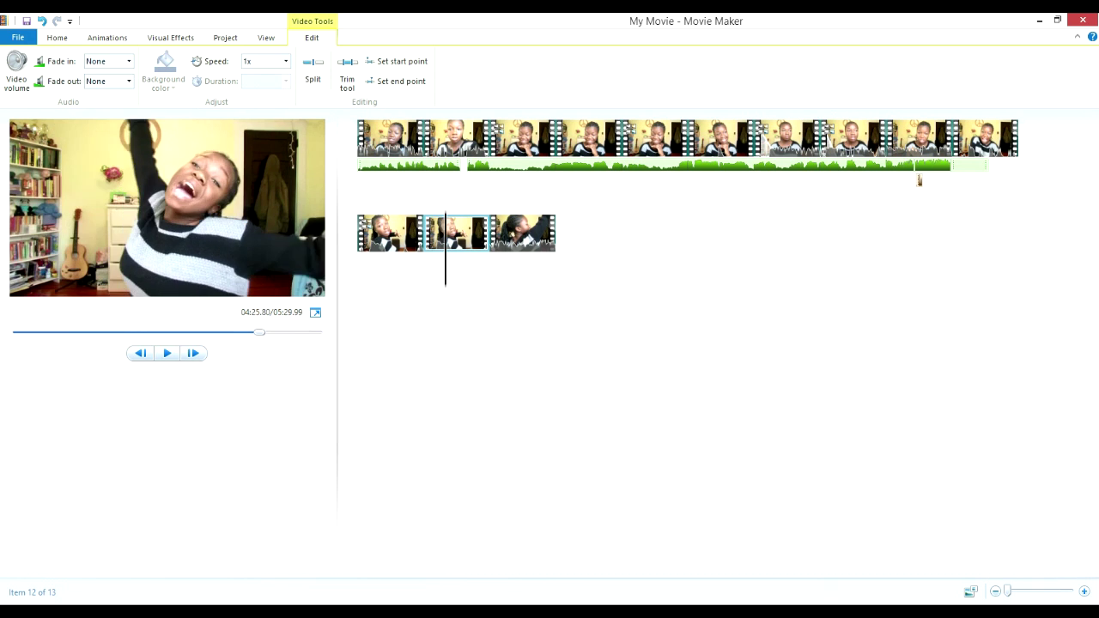
pyautogui.press('space')
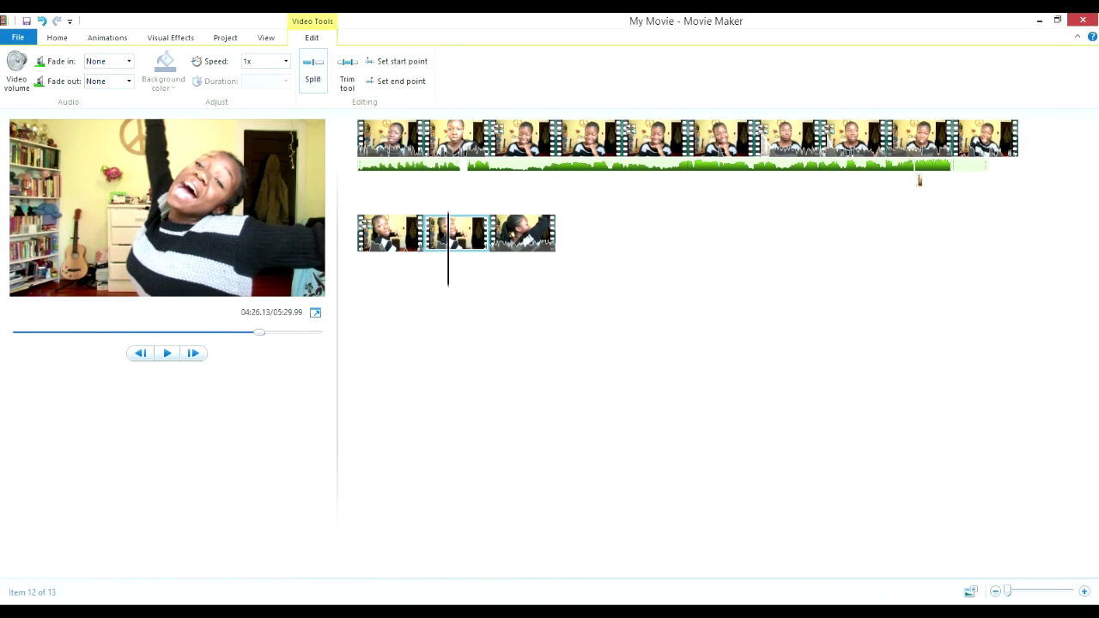
pyautogui.press('m')
pyautogui.press('Left')
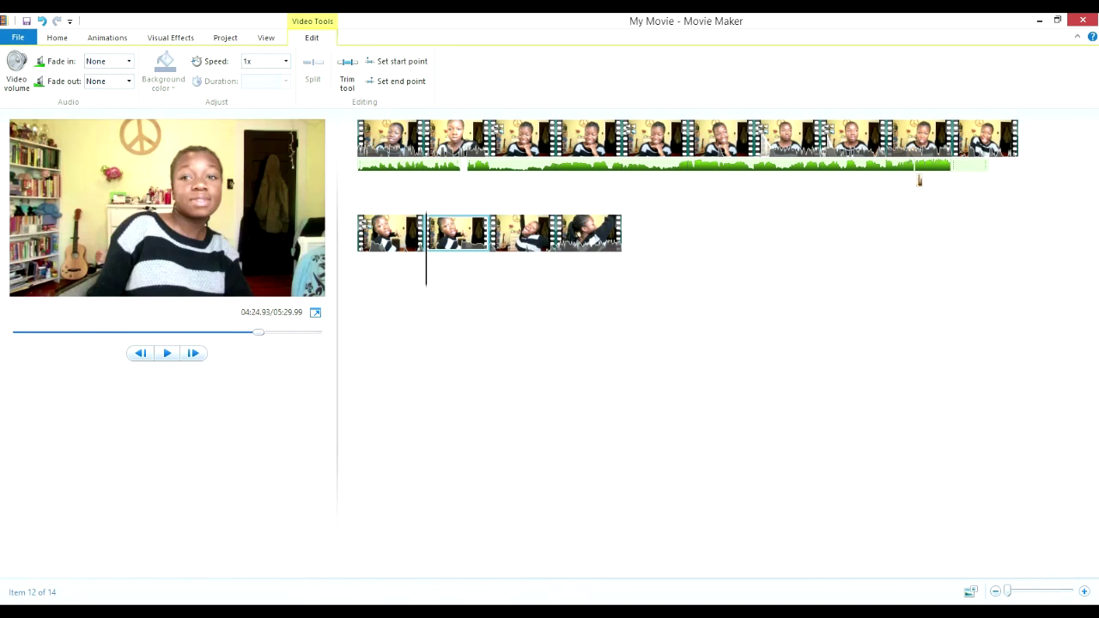
pyautogui.press('Delete')
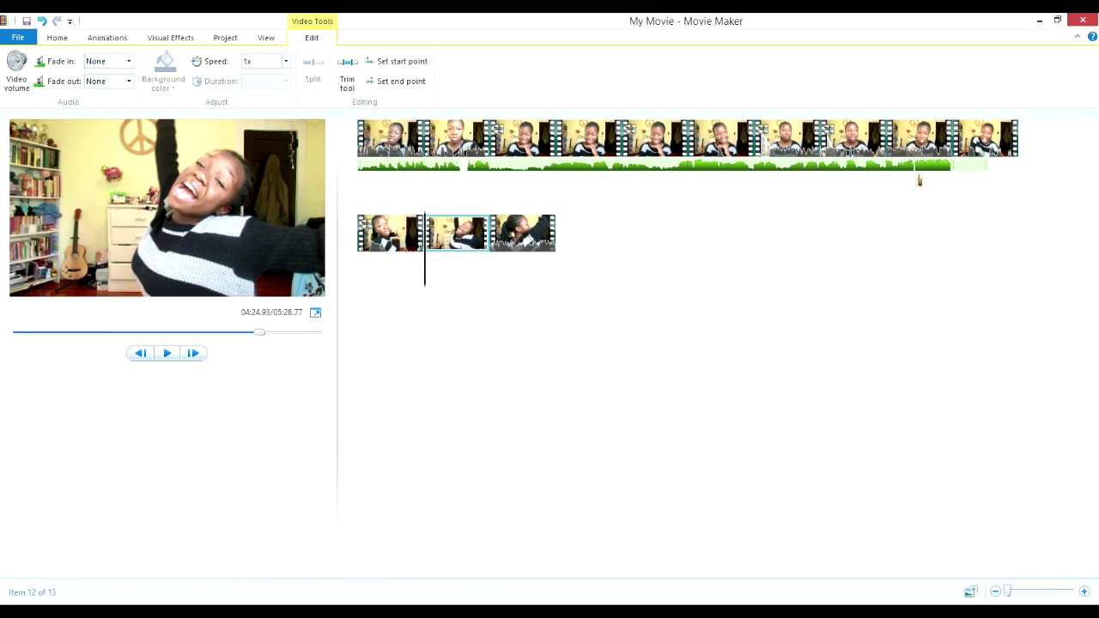
# Step: Slow the remaining part of the copied clip to 0.25x, change it to 0.5x and play the sped-up and slowed-down clips
pyautogui.click(285, 61)
pyautogui.press('Up')
pyautogui.press('Return')
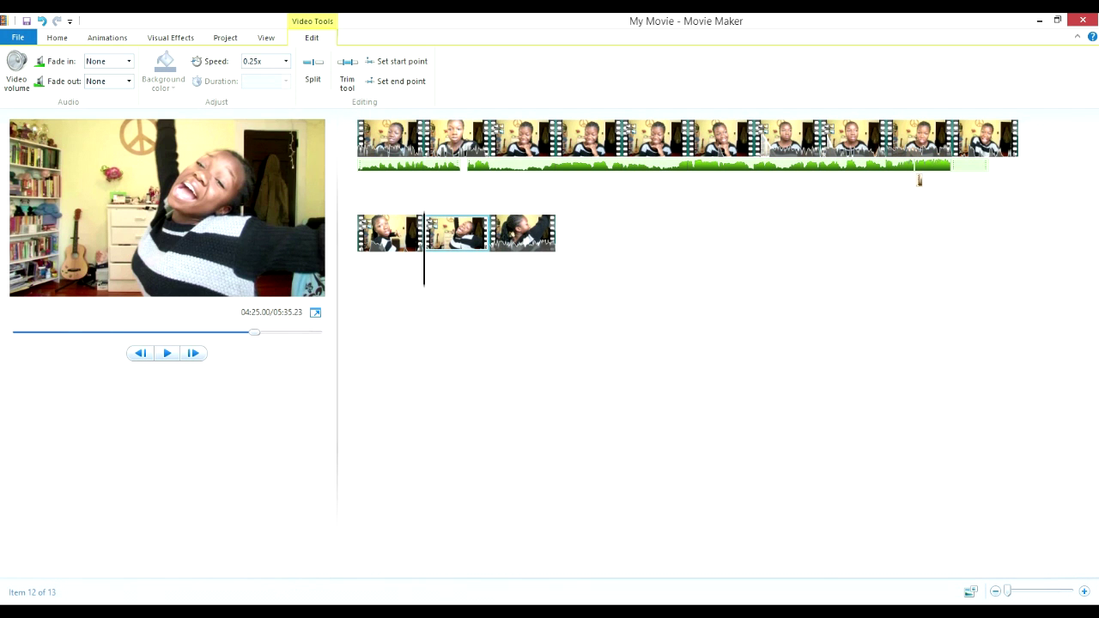
pyautogui.press('Left')
pyautogui.press('space')
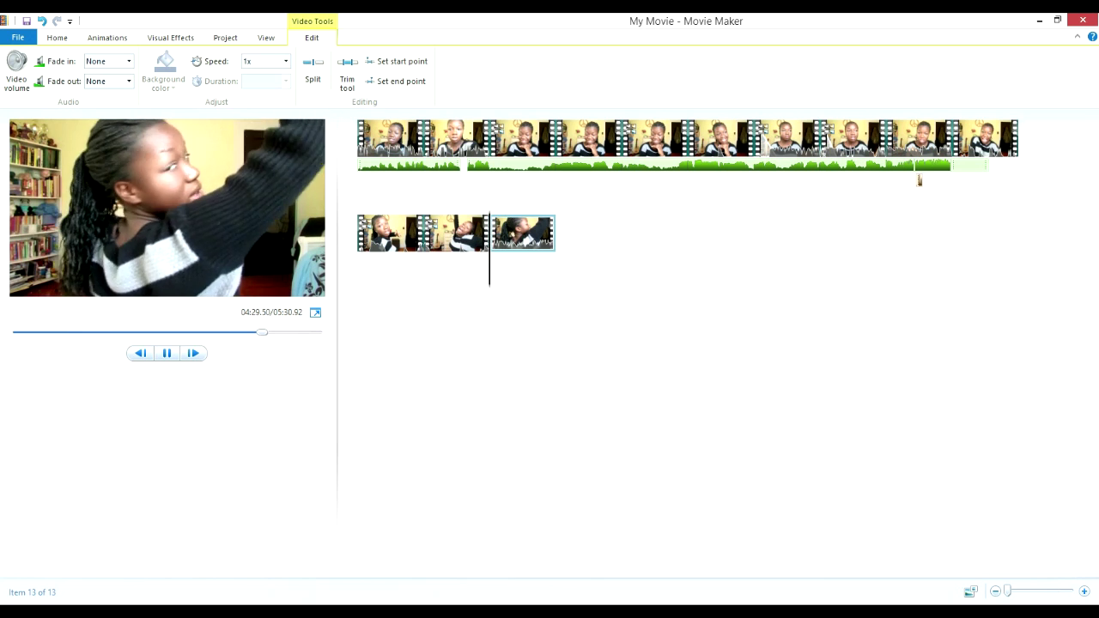
pyautogui.press('space')
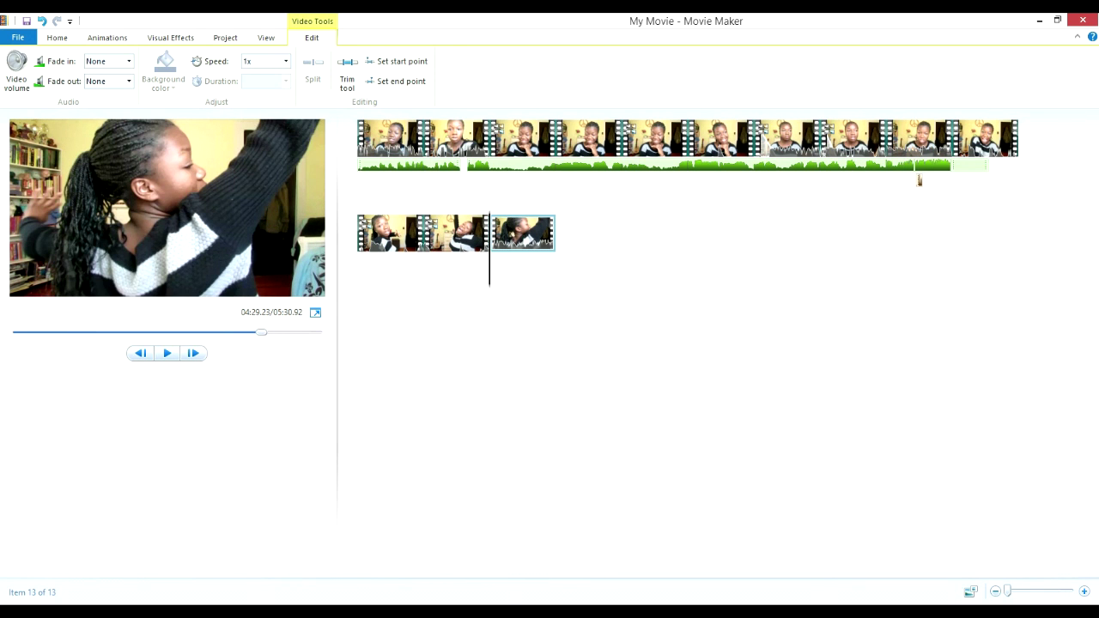
pyautogui.click(170, 38)
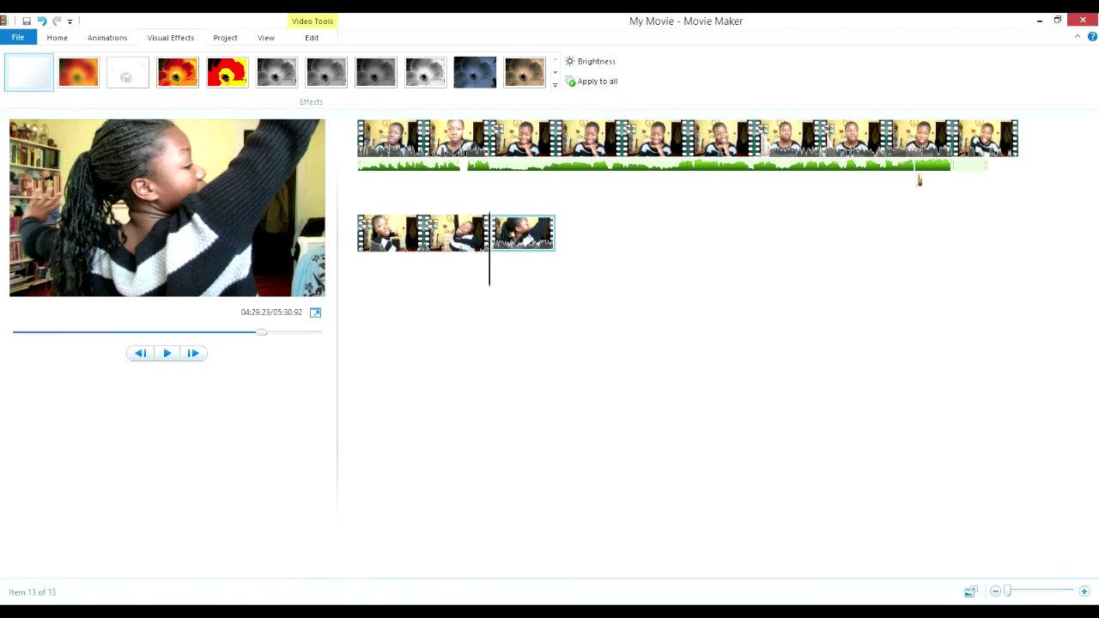
pyautogui.hotkey('alt', 'h')
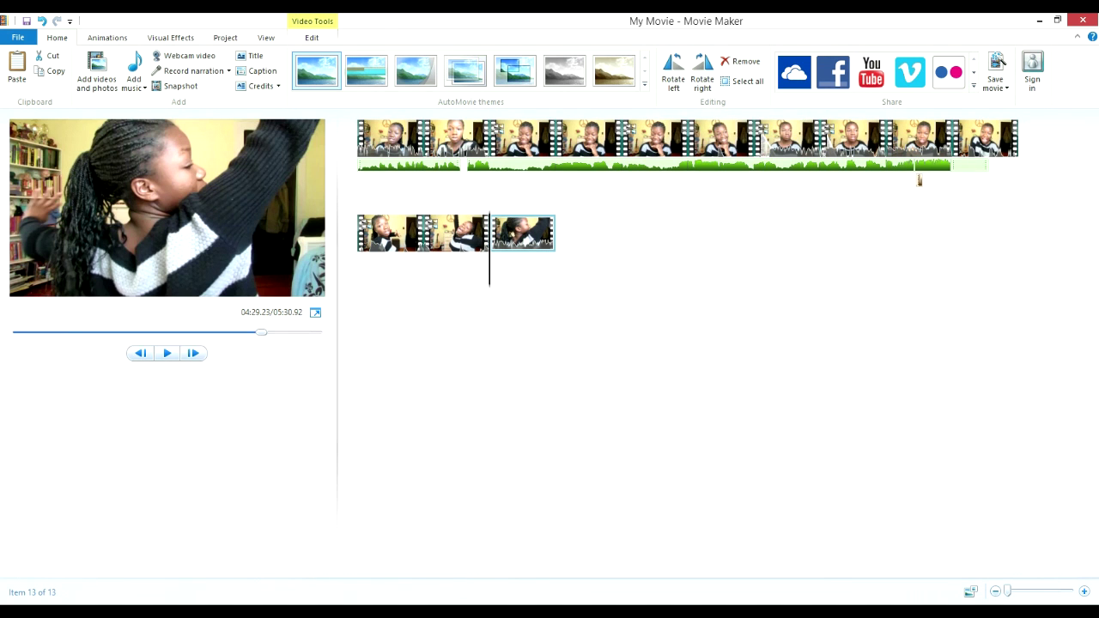
# Step: Locate the start of the unwanted moment in the long ninth video clip and split the clip at 03:45.33
pyautogui.moveTo(1007, 590); pyautogui.dragTo(1041, 590)
pyautogui.click(622, 420)
pyautogui.keyDown('shift'); pyautogui.click(554, 227); pyautogui.keyUp('shift')
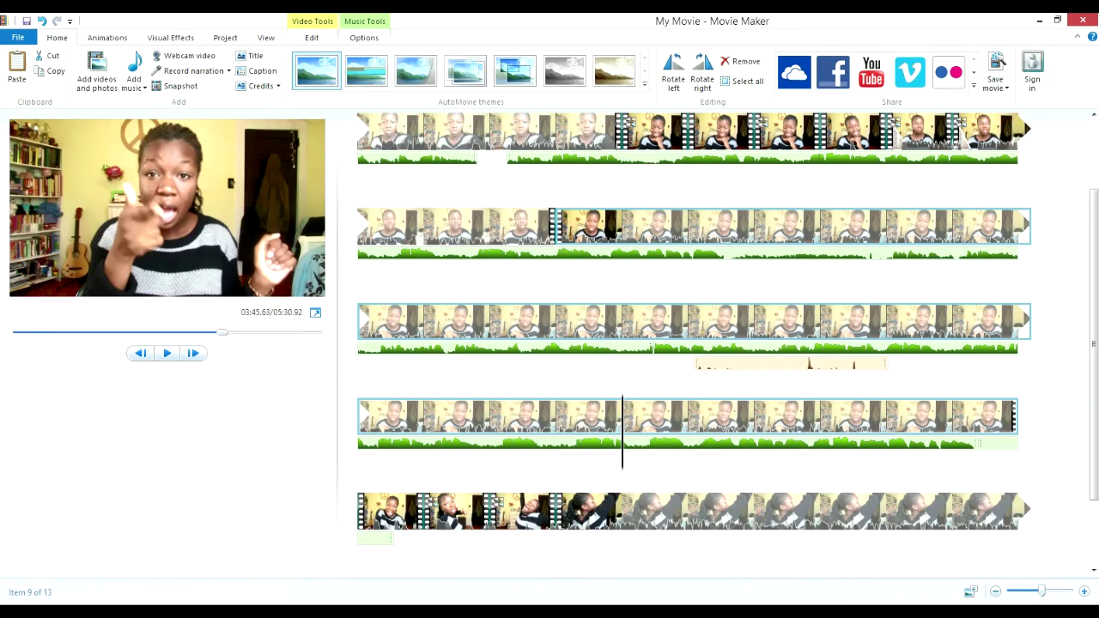
pyautogui.moveTo(623, 433); pyautogui.dragTo(618, 433)
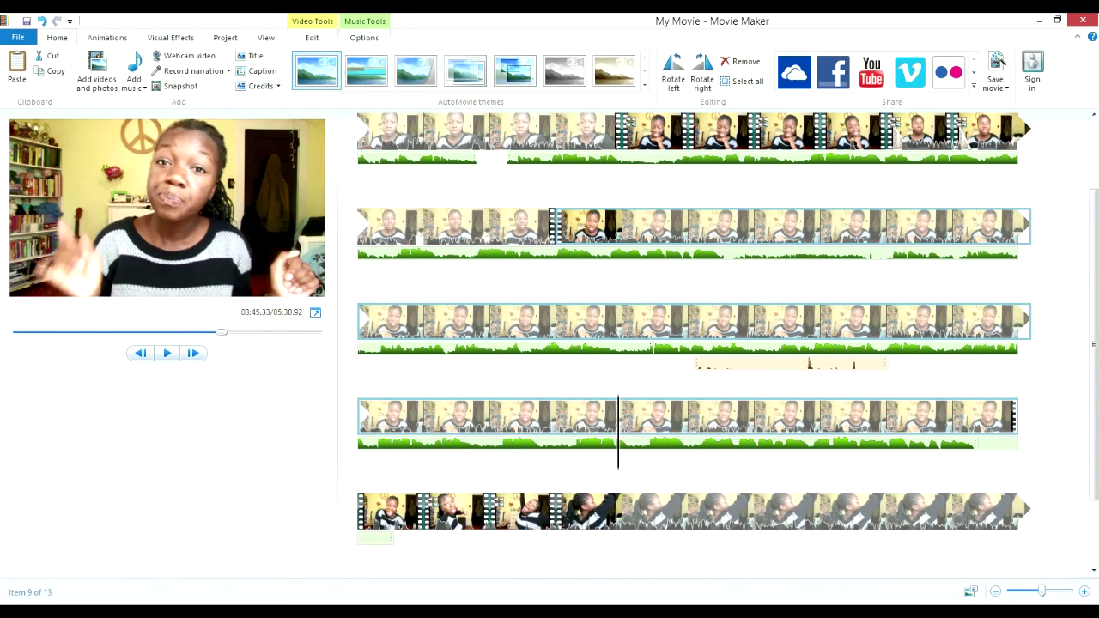
pyautogui.press('space')
pyautogui.press('space')
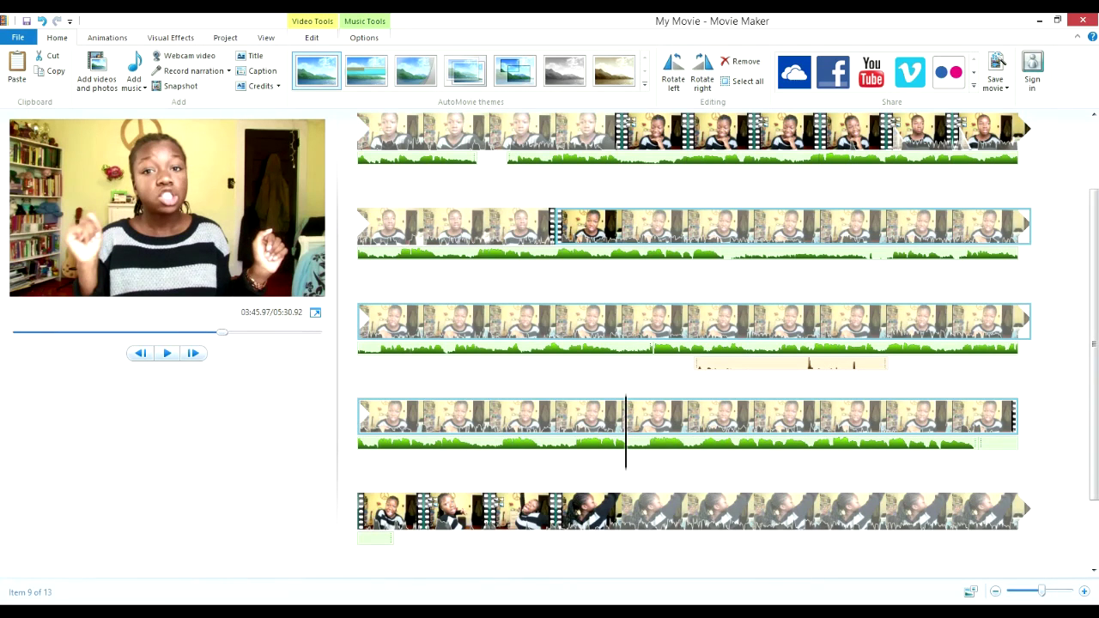
pyautogui.moveTo(626, 429); pyautogui.dragTo(618, 429)
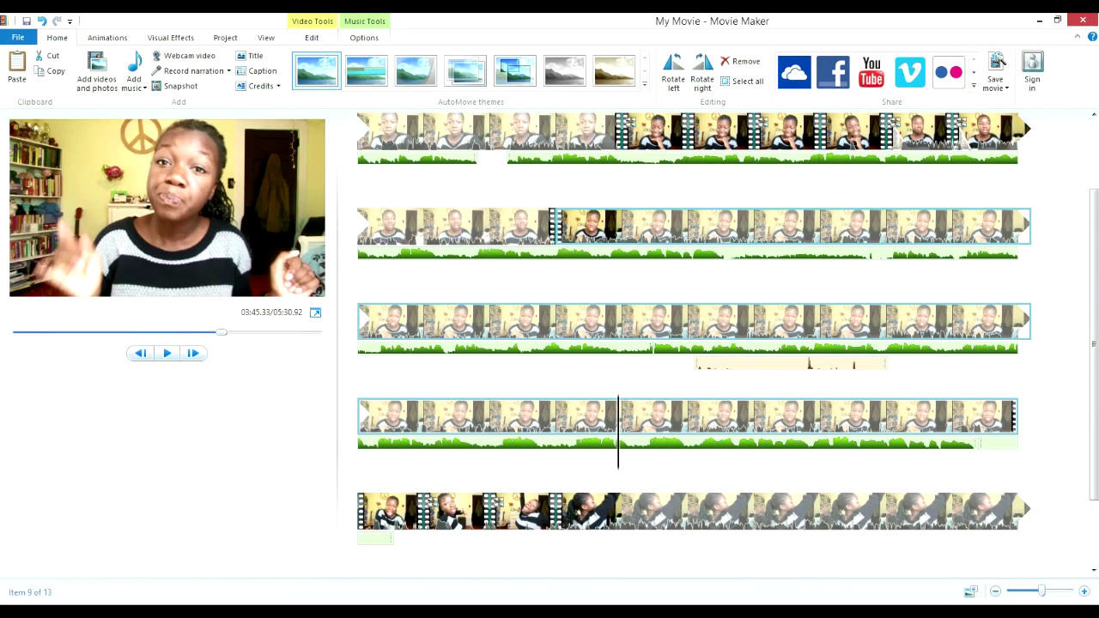
pyautogui.moveTo(1041, 591)
pyautogui.mouseDown()
pyautogui.moveTo(1007, 591)
pyautogui.moveTo(1054, 591)
pyautogui.moveTo(1042, 591)
pyautogui.mouseUp()
pyautogui.click(311, 38)
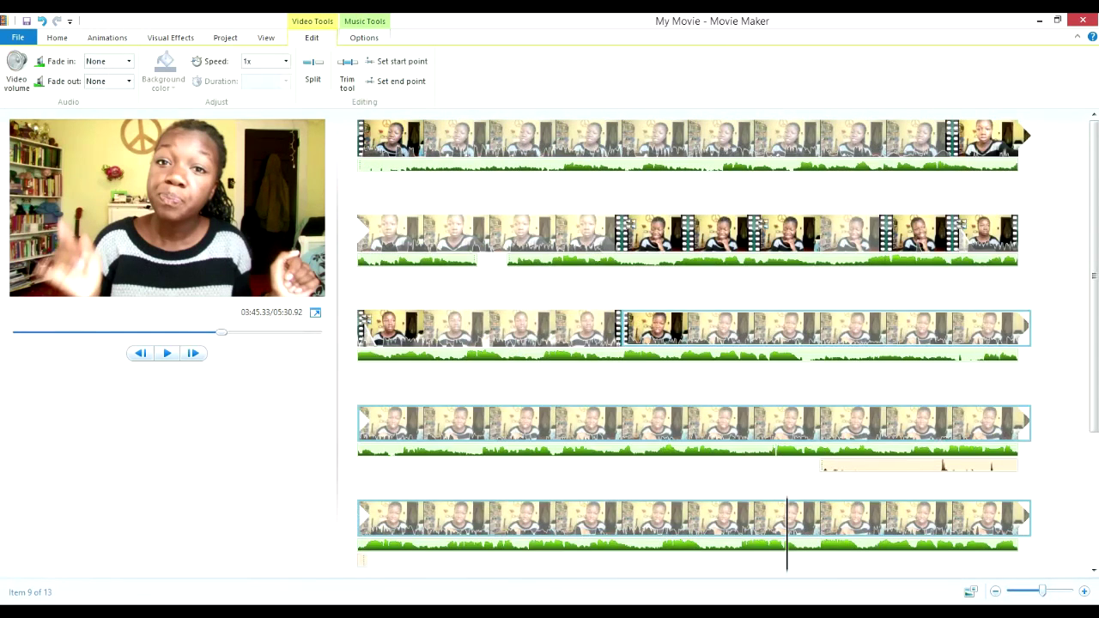
pyautogui.press('m')
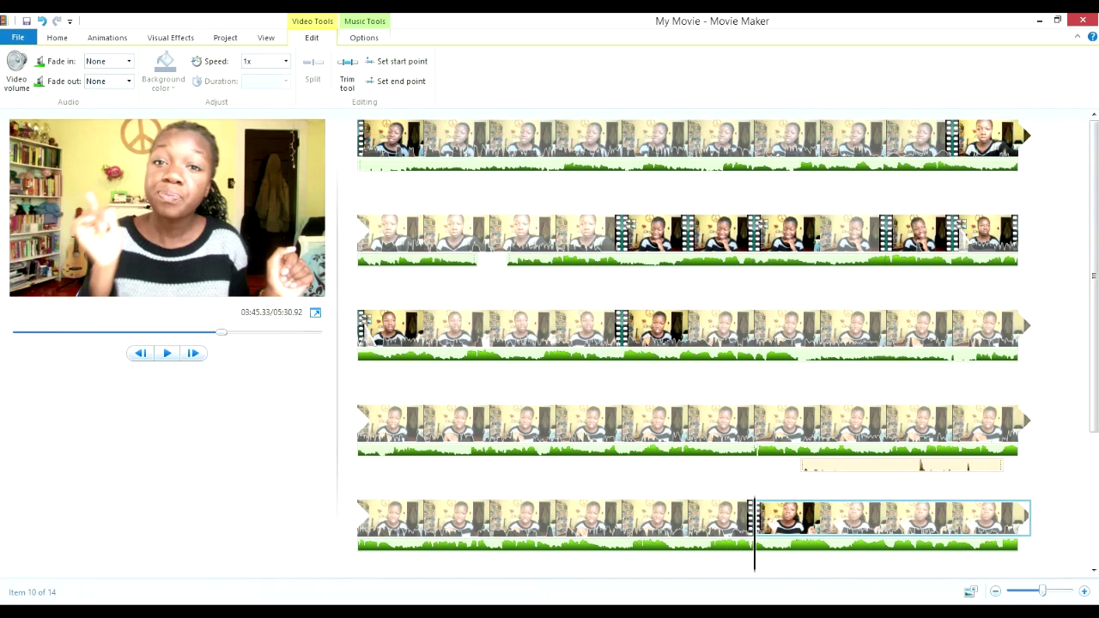
# Step: Split the following video part again at 03:45.87 and delete the short piece between the two splits
pyautogui.press('space')
pyautogui.press('space')
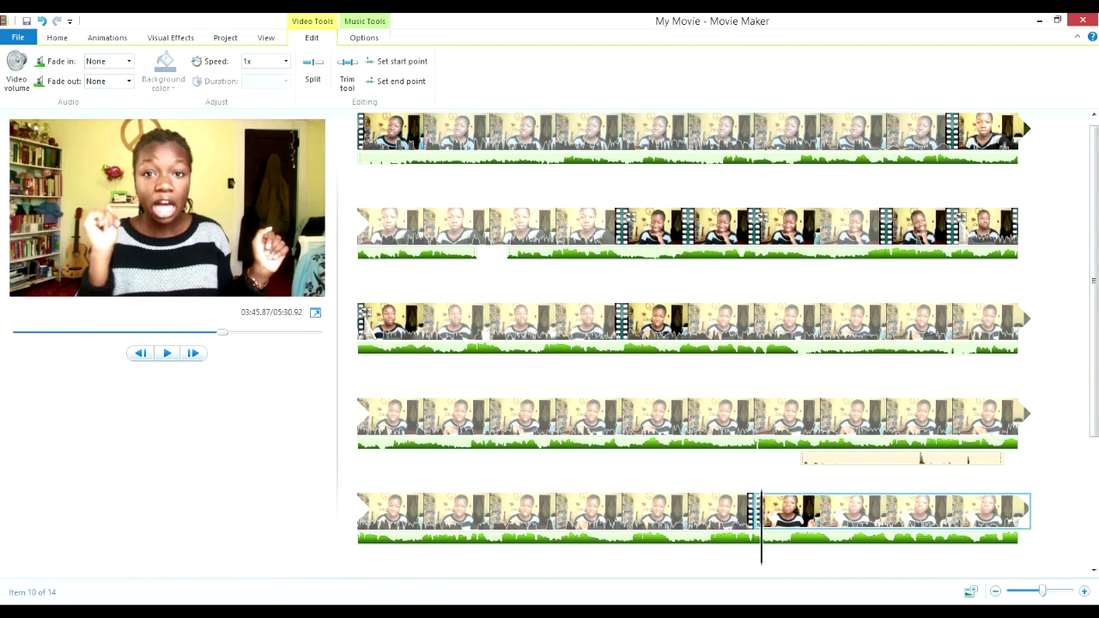
pyautogui.press('m')
pyautogui.press('Left')
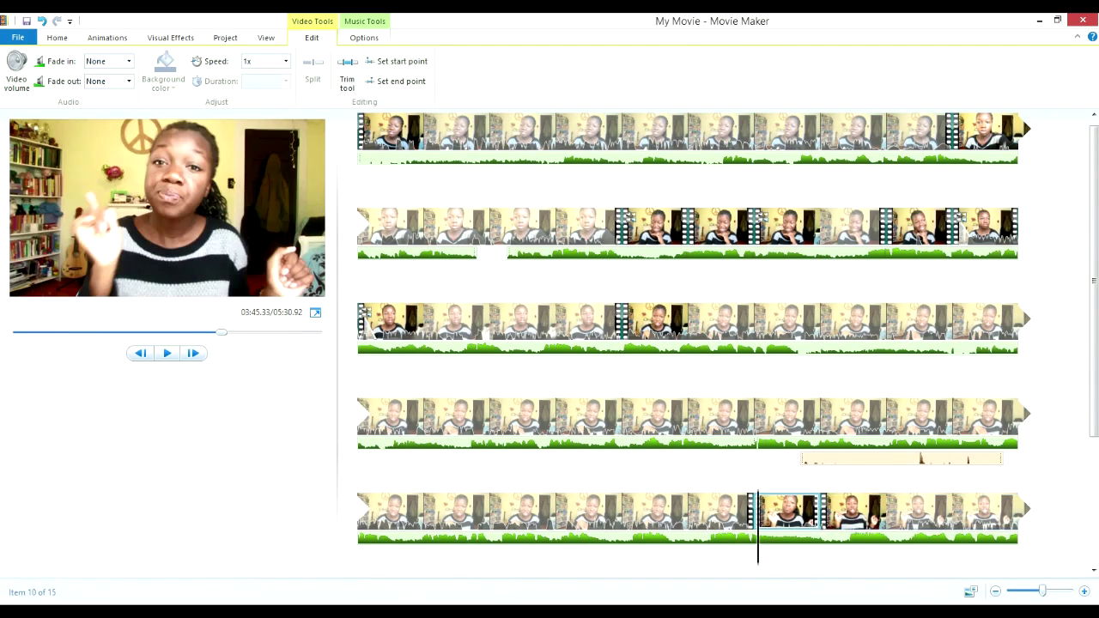
pyautogui.press('space')
pyautogui.press('Left')
pyautogui.press('Delete')
# Step: Play the end of the ninth clip across the cut to check how it joins the next clip
pyautogui.press('Left')
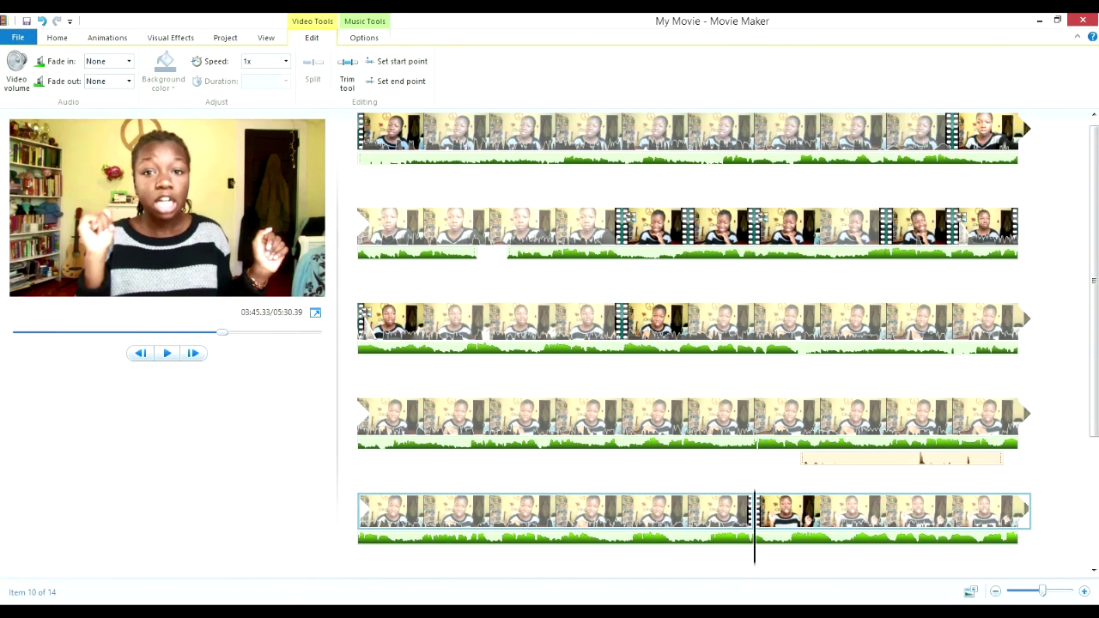
pyautogui.press('space')
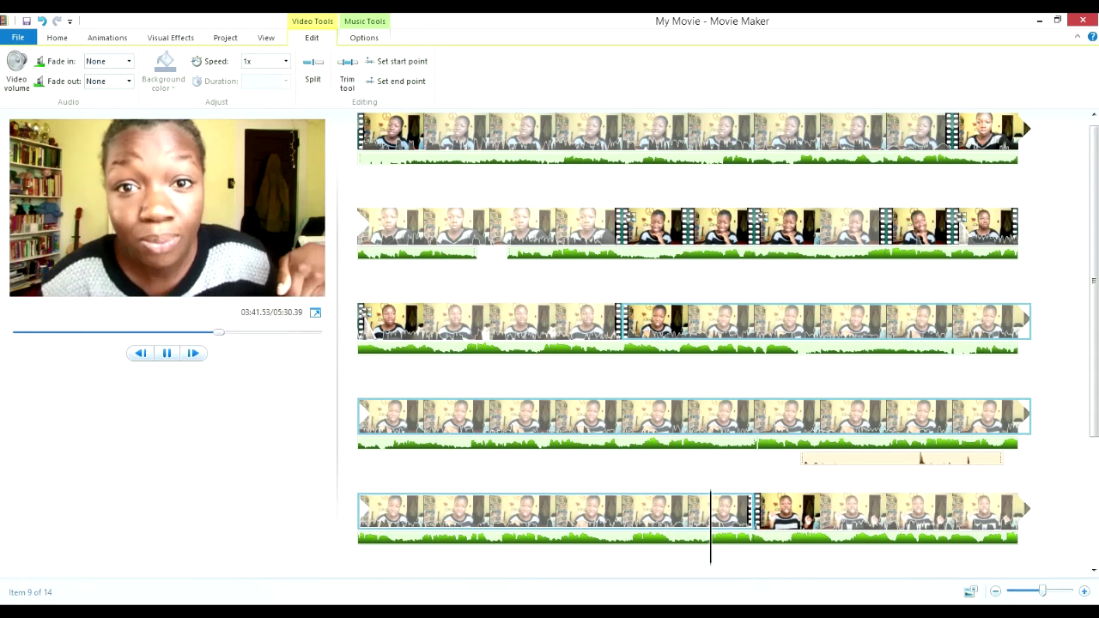
pyautogui.press('space')
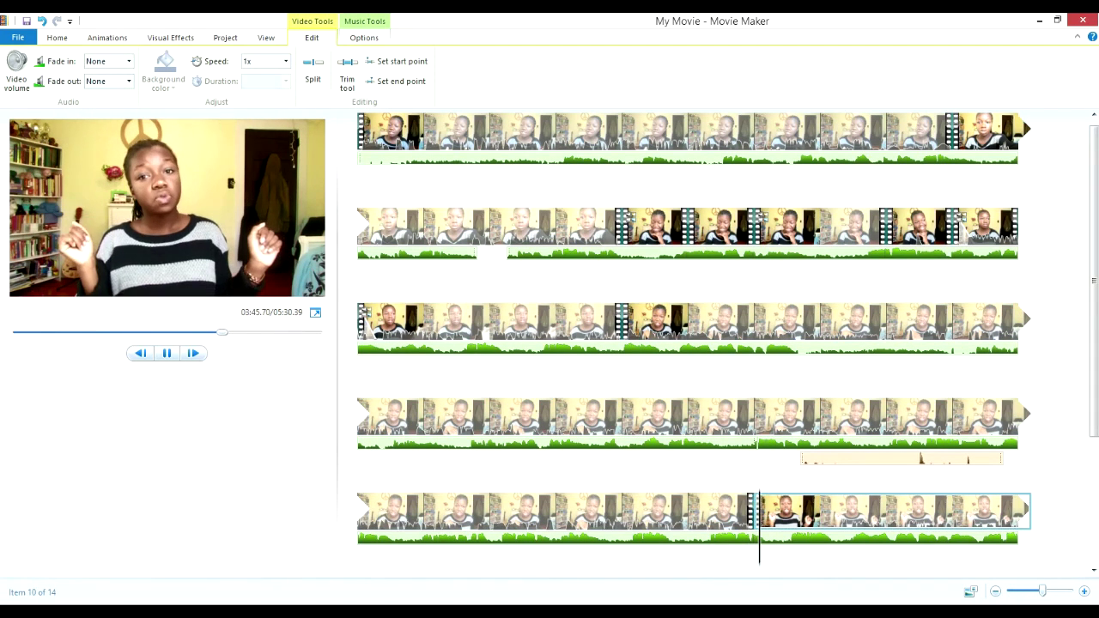